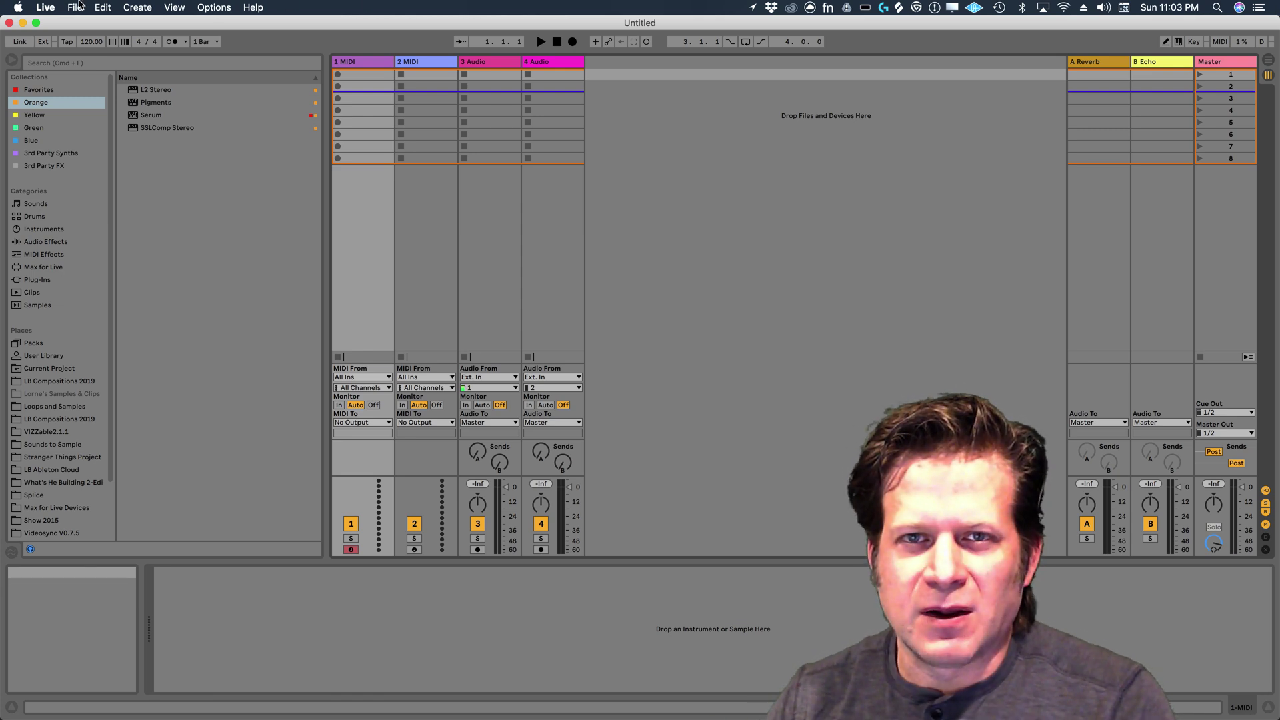
Create a new untitled Live Set from the File menu using the default template.
{"action": "left_click", "coordinate": [75, 7]}
{"action": "left_click", "coordinate": [77, 24]}
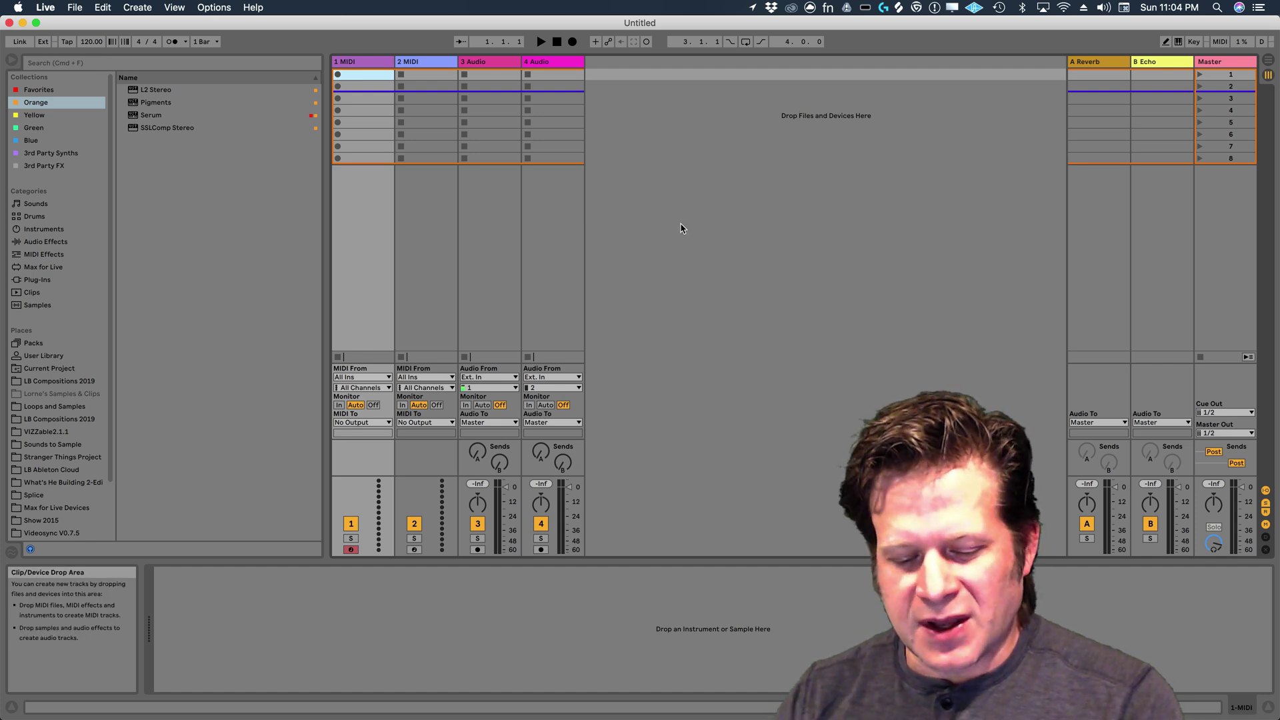
{"action": "key", "text": "Tab"}
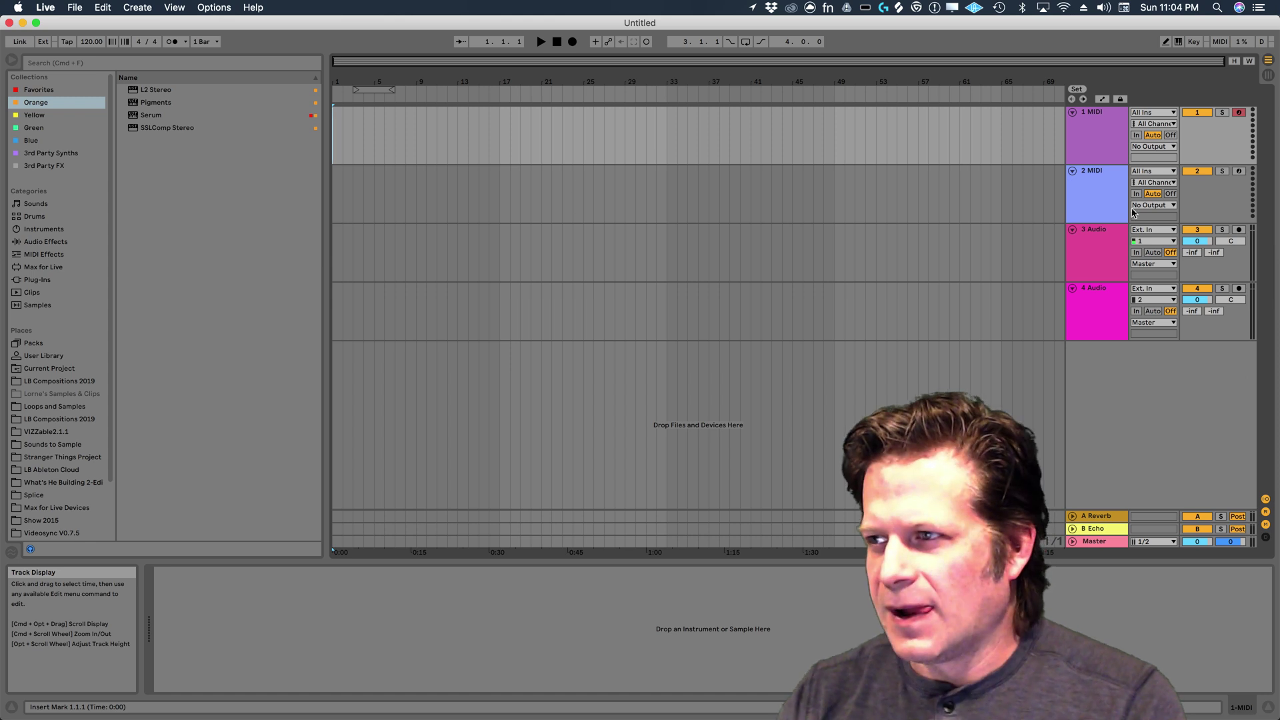
{"action": "left_click", "coordinate": [1209, 142]}
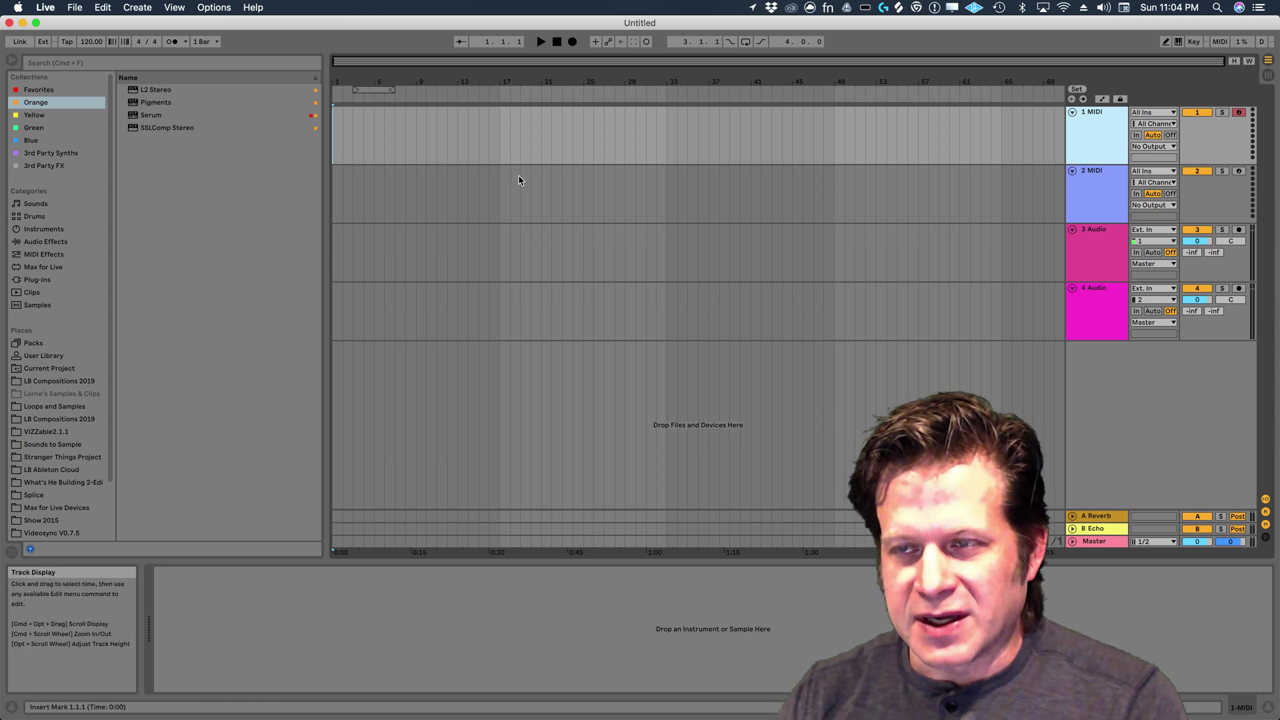
{"action": "key", "text": "Tab"}
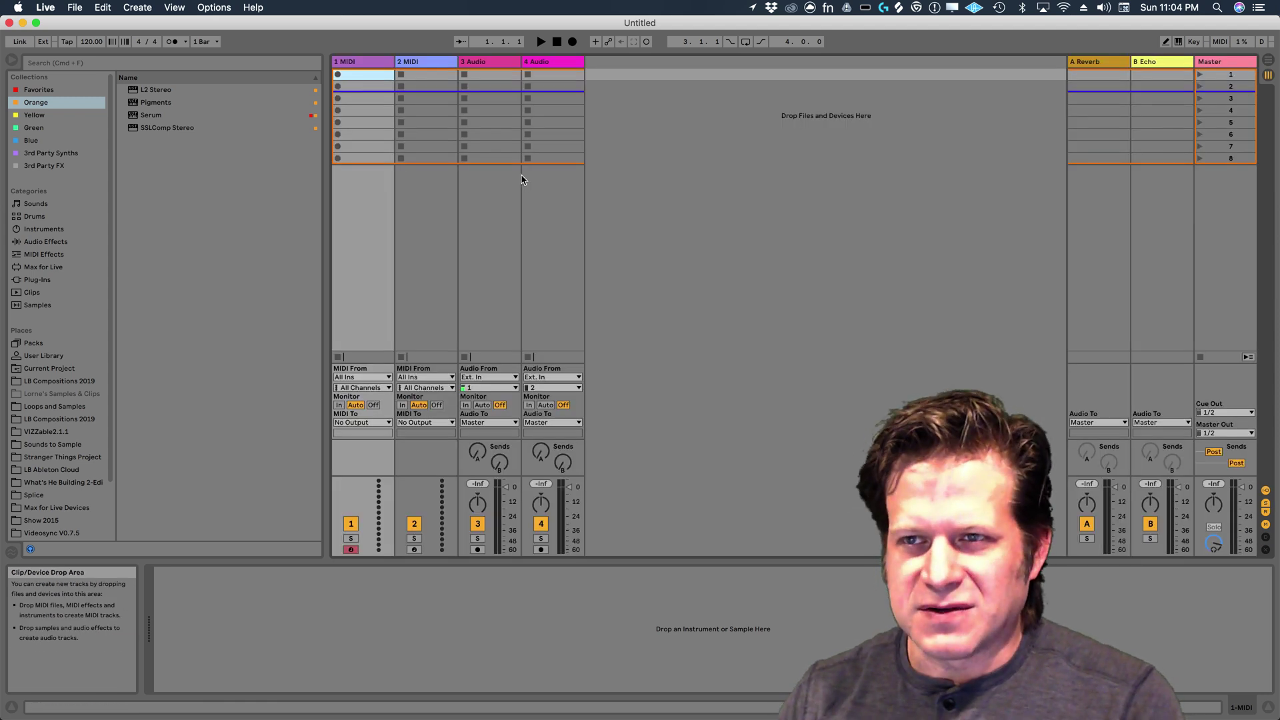
{"action": "key", "text": "Tab"}
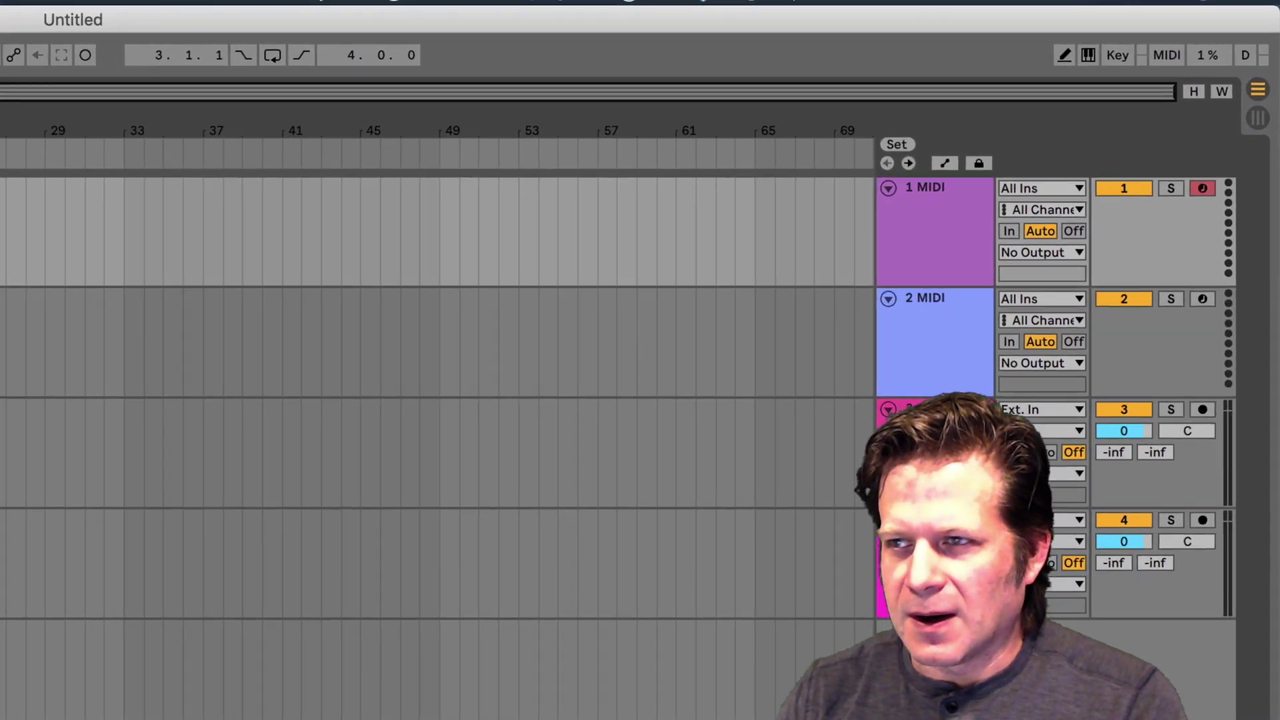
{"action": "key", "text": "Tab"}
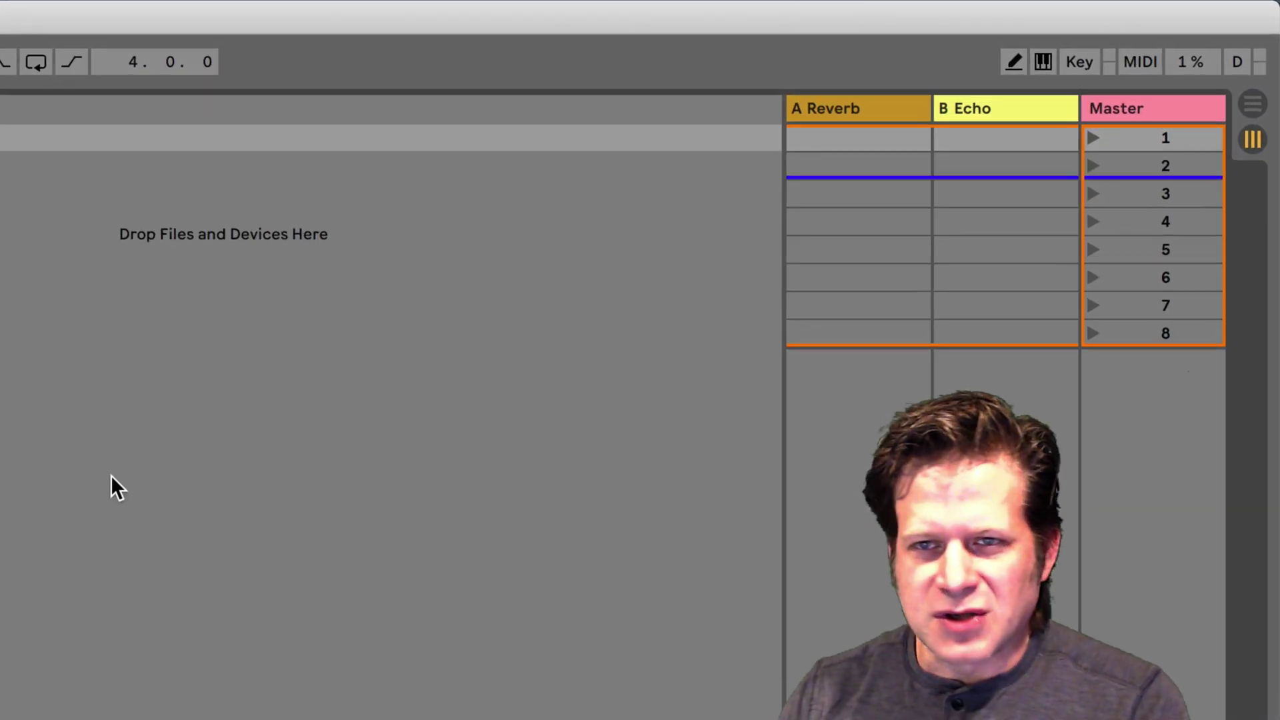
{"action": "left_click", "coordinate": [1251, 108]}
{"action": "left_click", "coordinate": [1253, 138]}
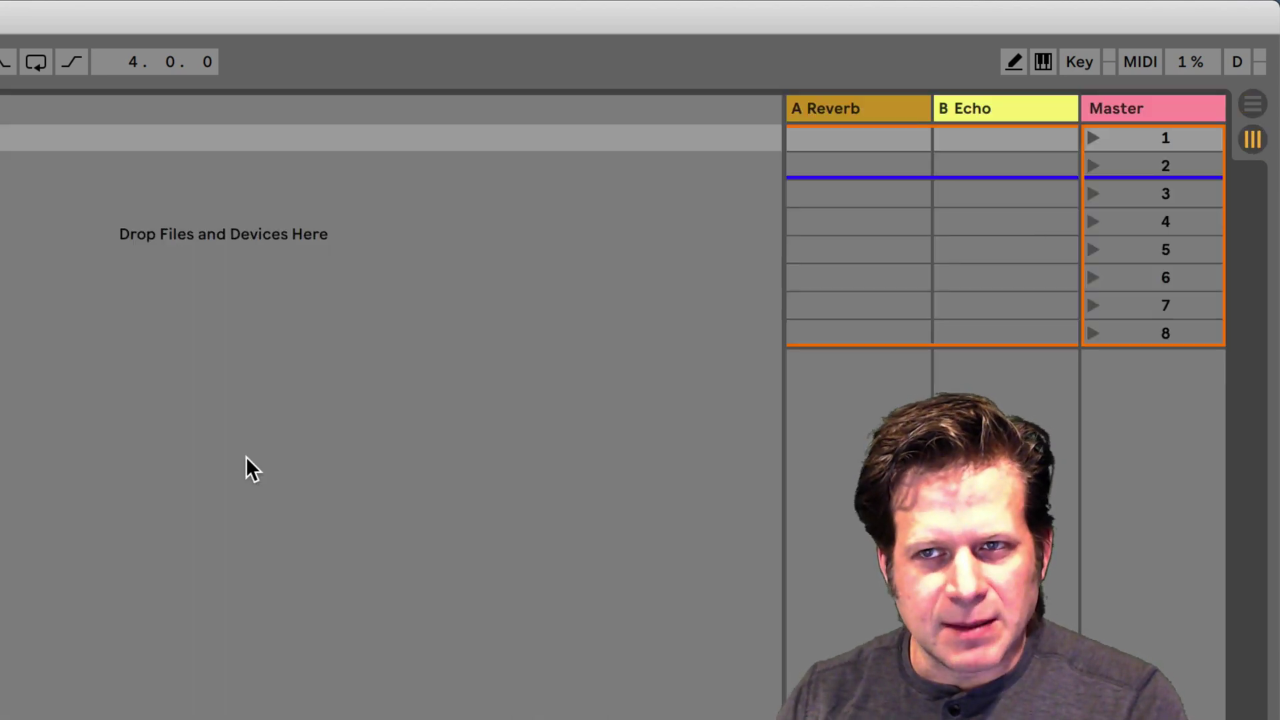
{"action": "key", "text": "Tab"}
{"action": "key", "text": "Tab"}
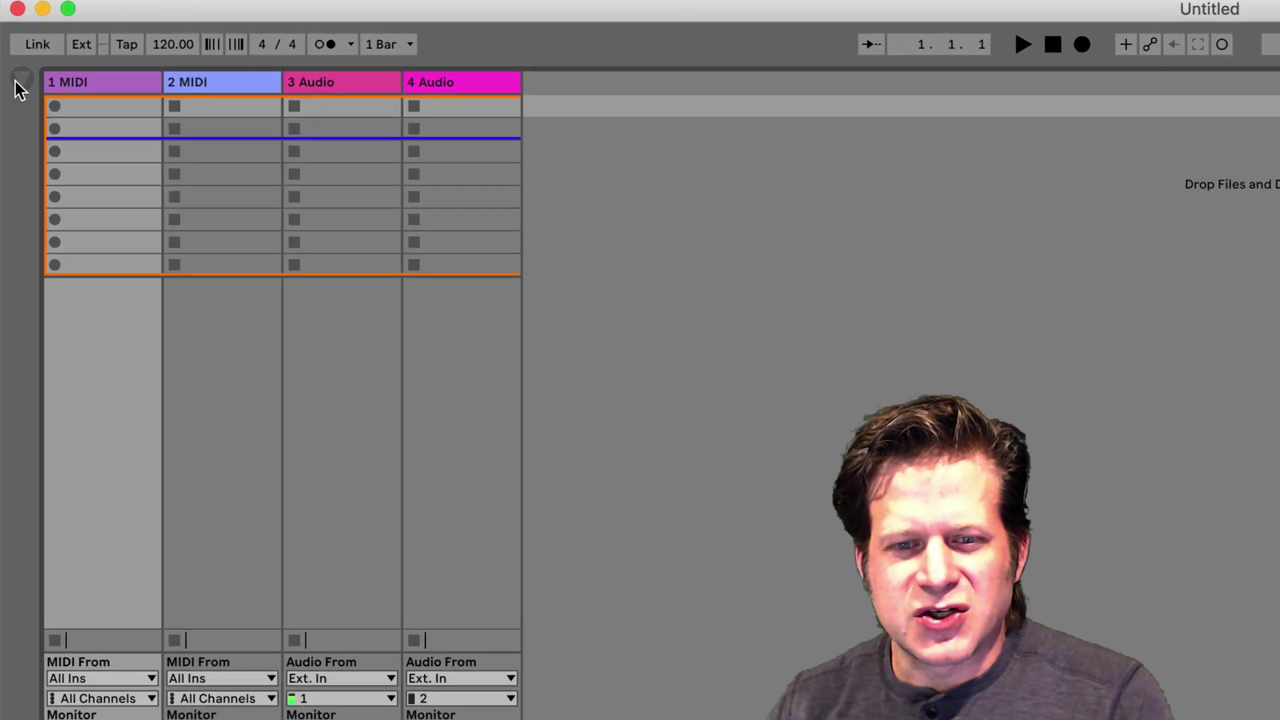
Toggle the browser panel open, closed, then open again beside the session tracks.
{"action": "left_click", "coordinate": [16, 80]}
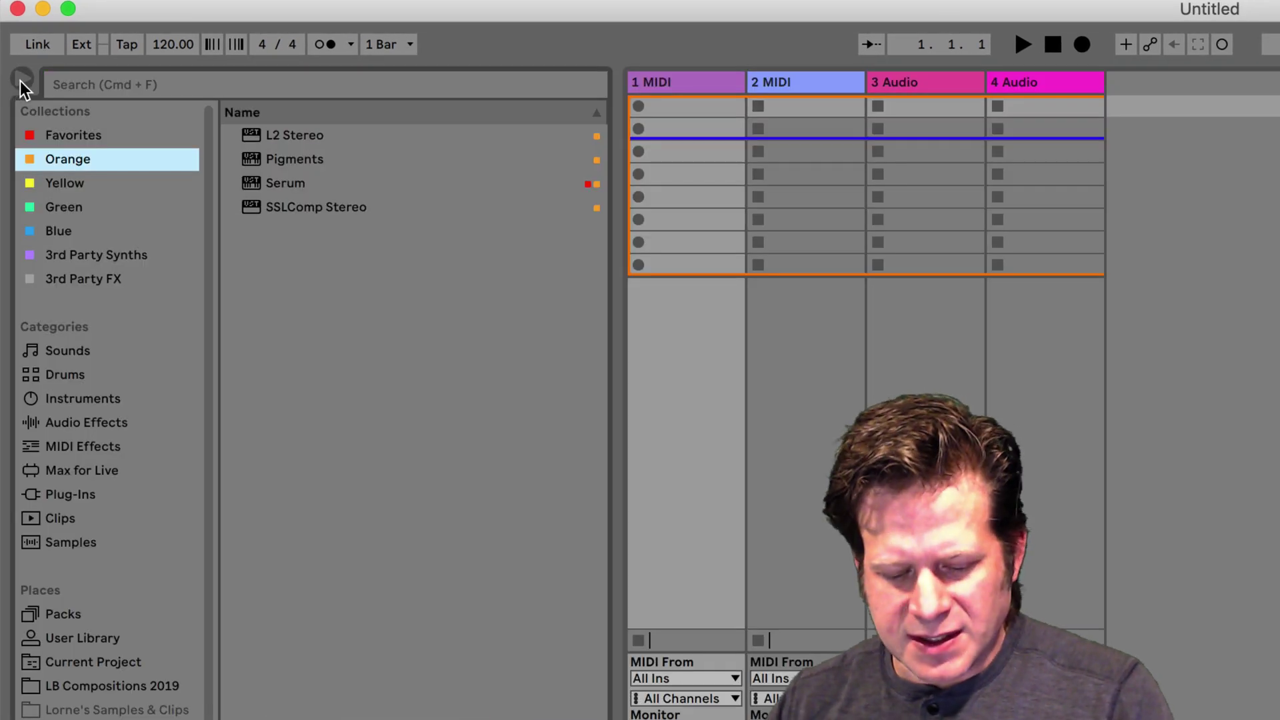
{"action": "left_click", "coordinate": [20, 82]}
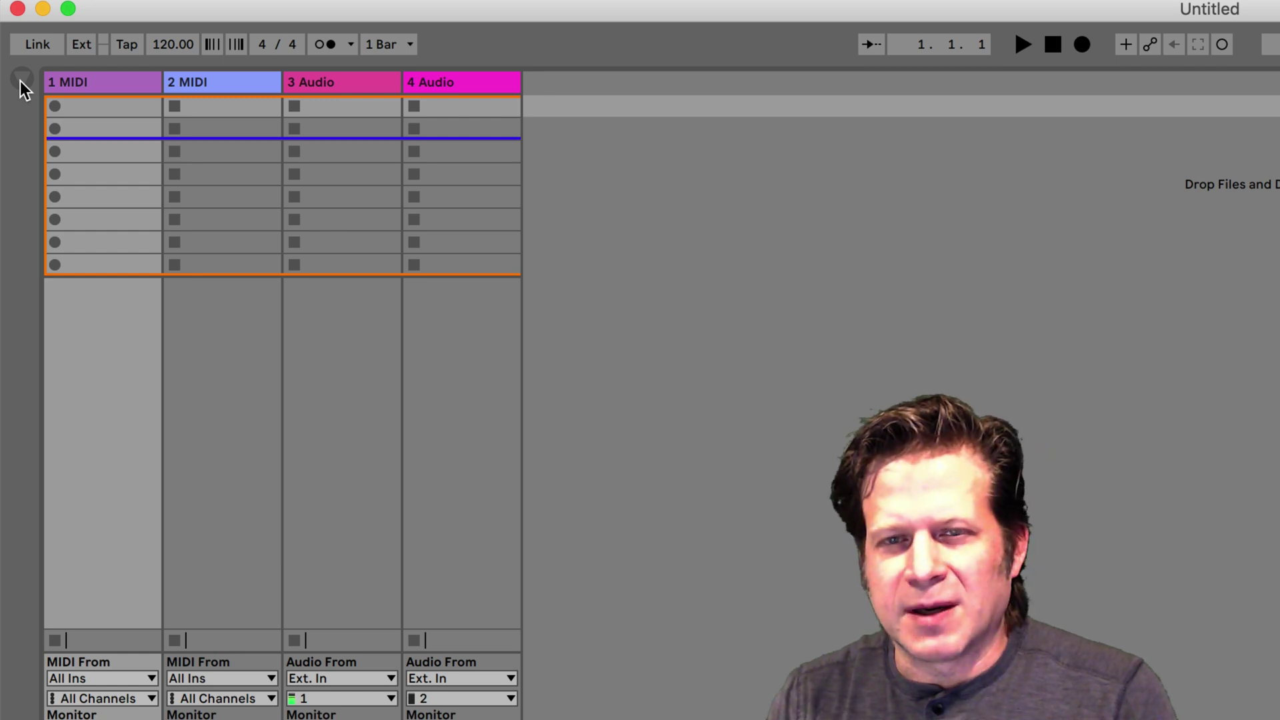
{"action": "left_click", "coordinate": [22, 82]}
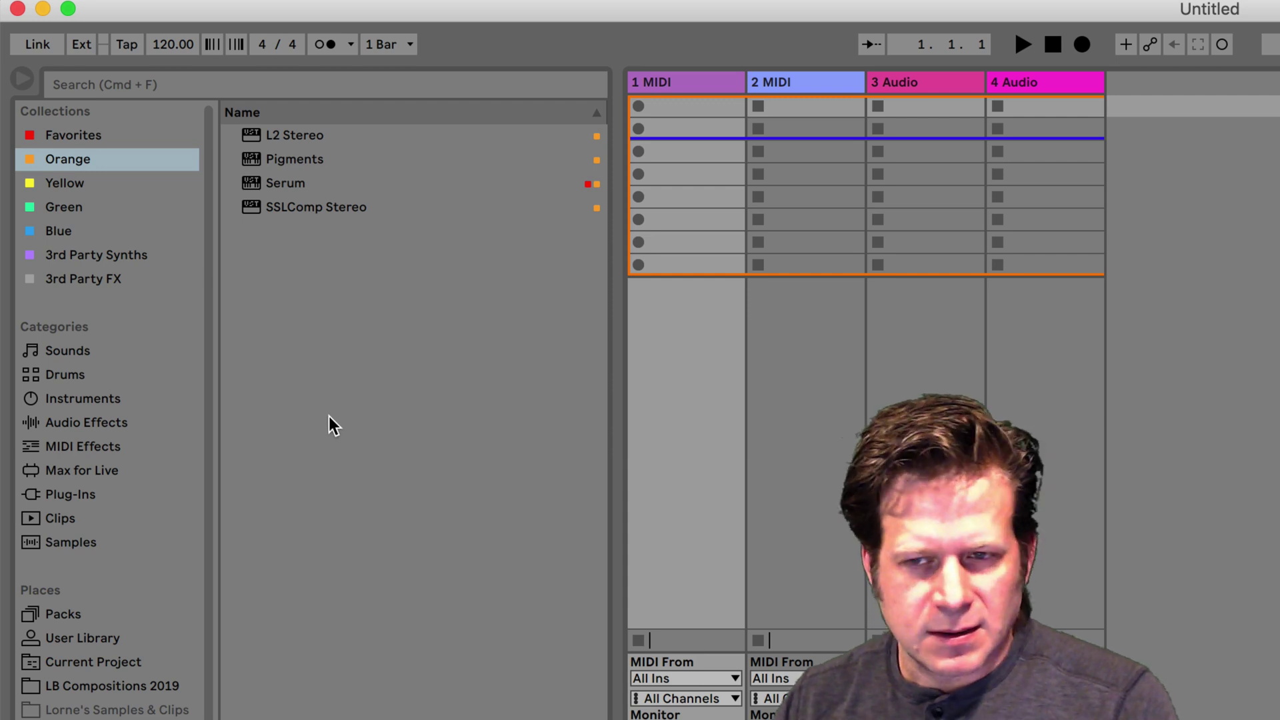
Browse the Favorites, Orange, Yellow, Green, Blue, 3rd Party Synths and 3rd Party FX collections.
{"action": "left_click", "coordinate": [84, 134]}
{"action": "left_click", "coordinate": [75, 161]}
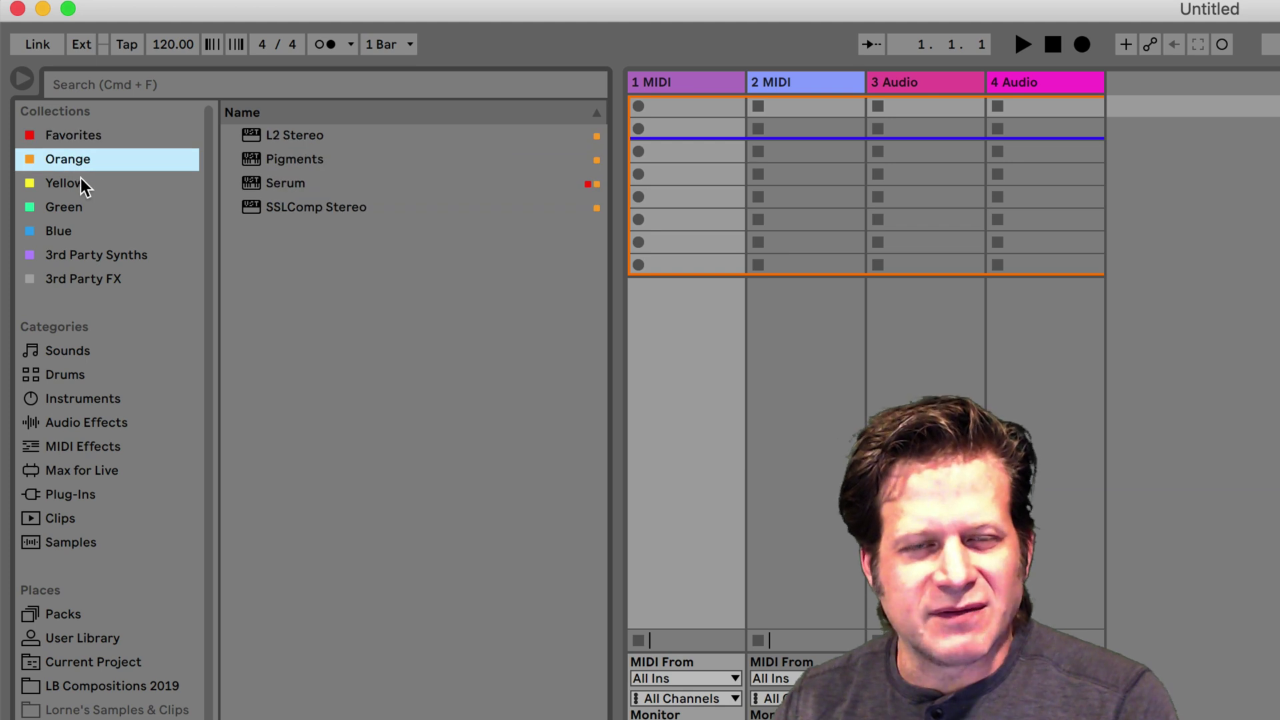
{"action": "left_click", "coordinate": [82, 186]}
{"action": "left_click", "coordinate": [82, 210]}
{"action": "left_click", "coordinate": [75, 233]}
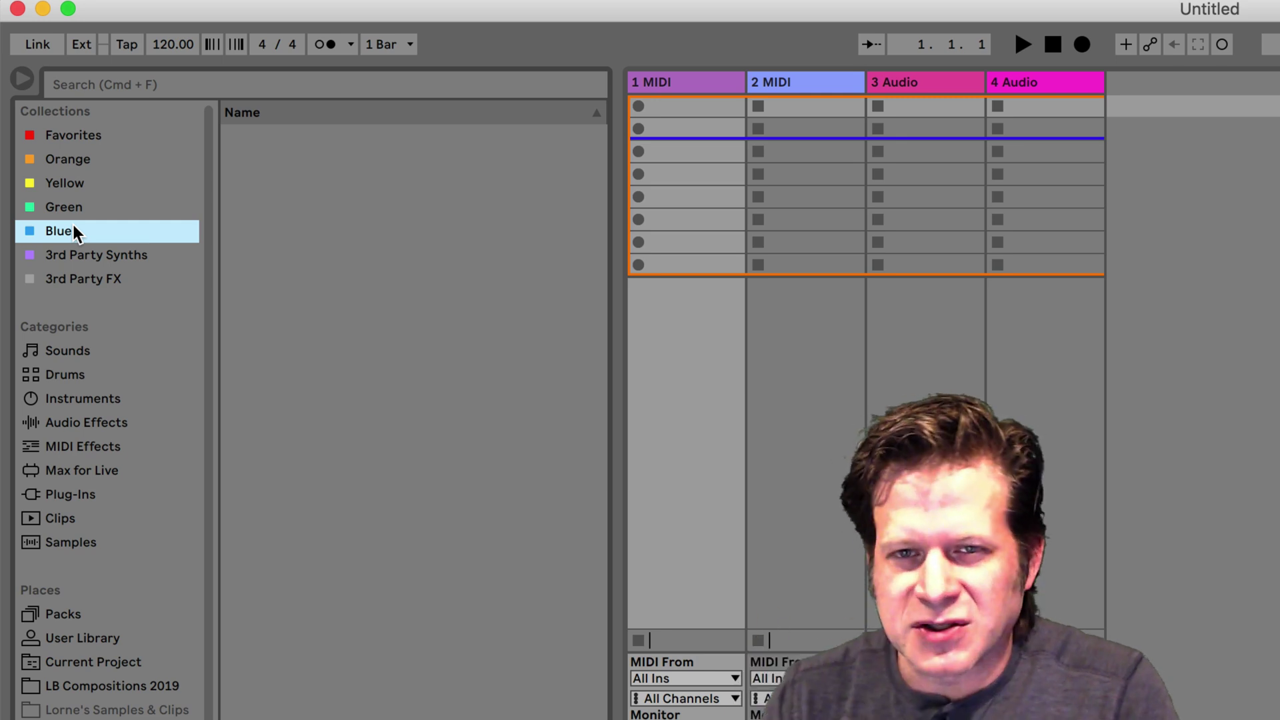
{"action": "left_click", "coordinate": [82, 160]}
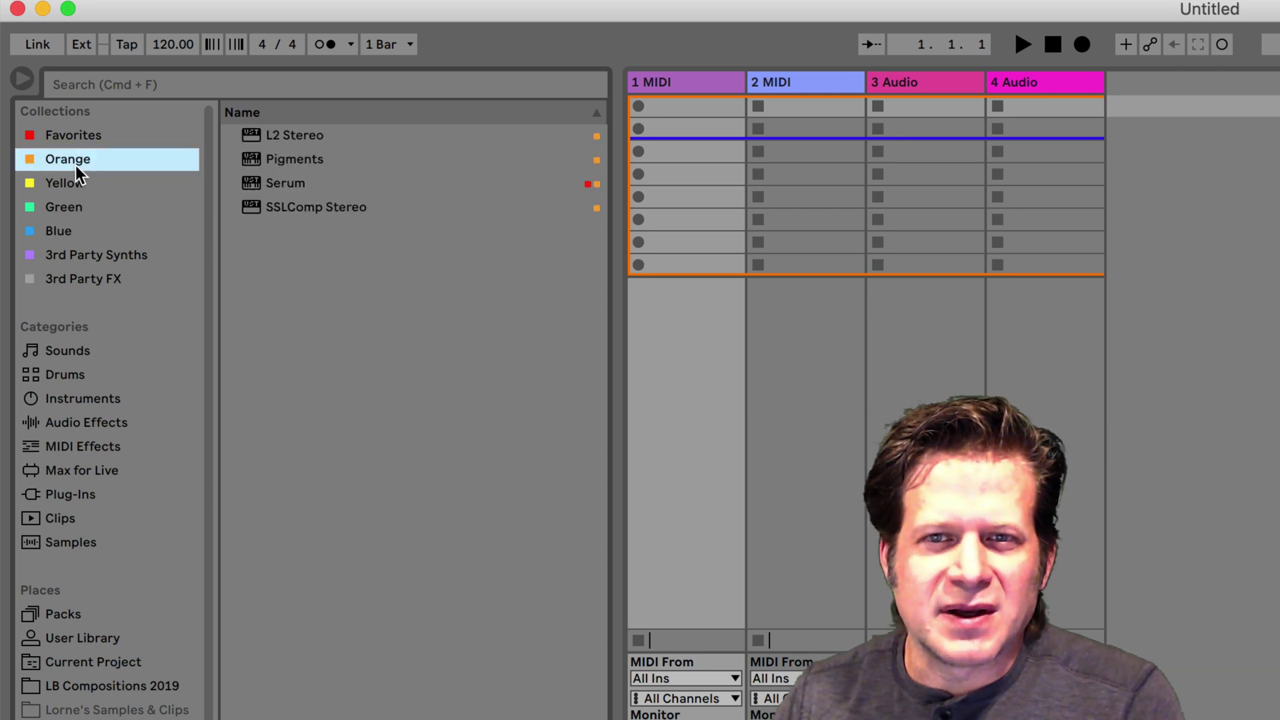
{"action": "left_click", "coordinate": [78, 188]}
{"action": "left_click", "coordinate": [84, 210]}
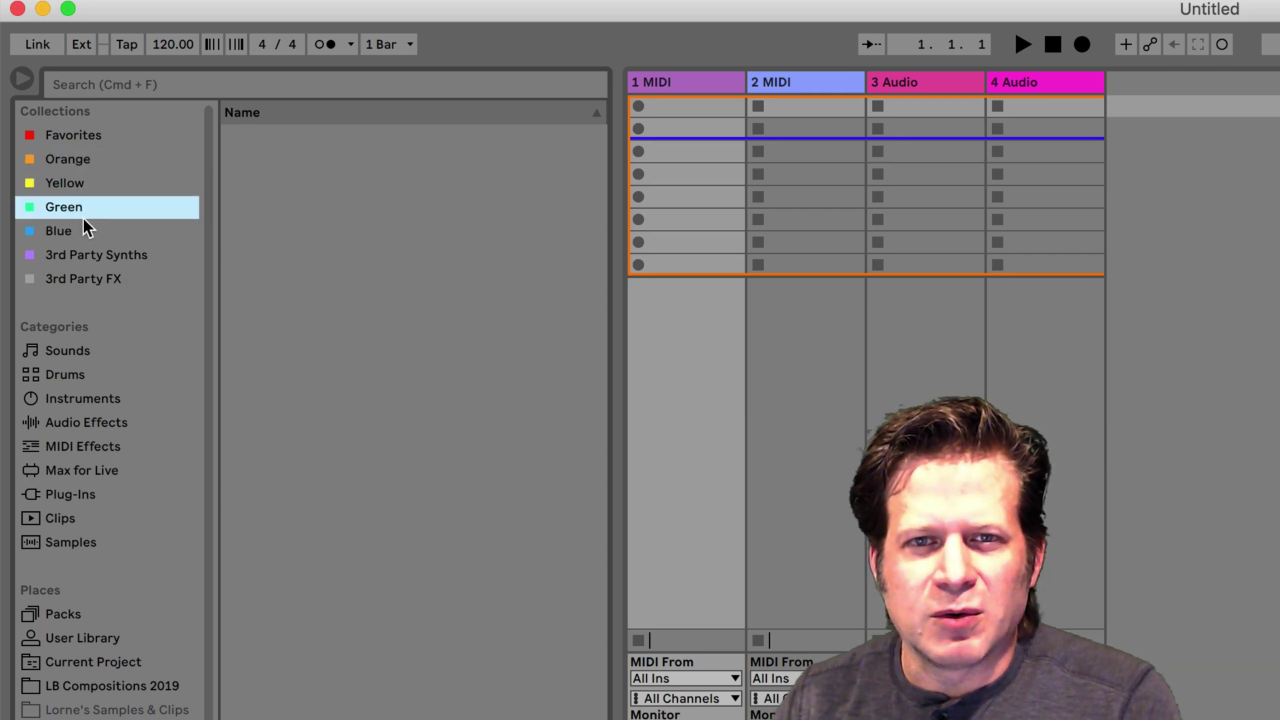
{"action": "left_click", "coordinate": [82, 230]}
{"action": "left_click", "coordinate": [89, 257]}
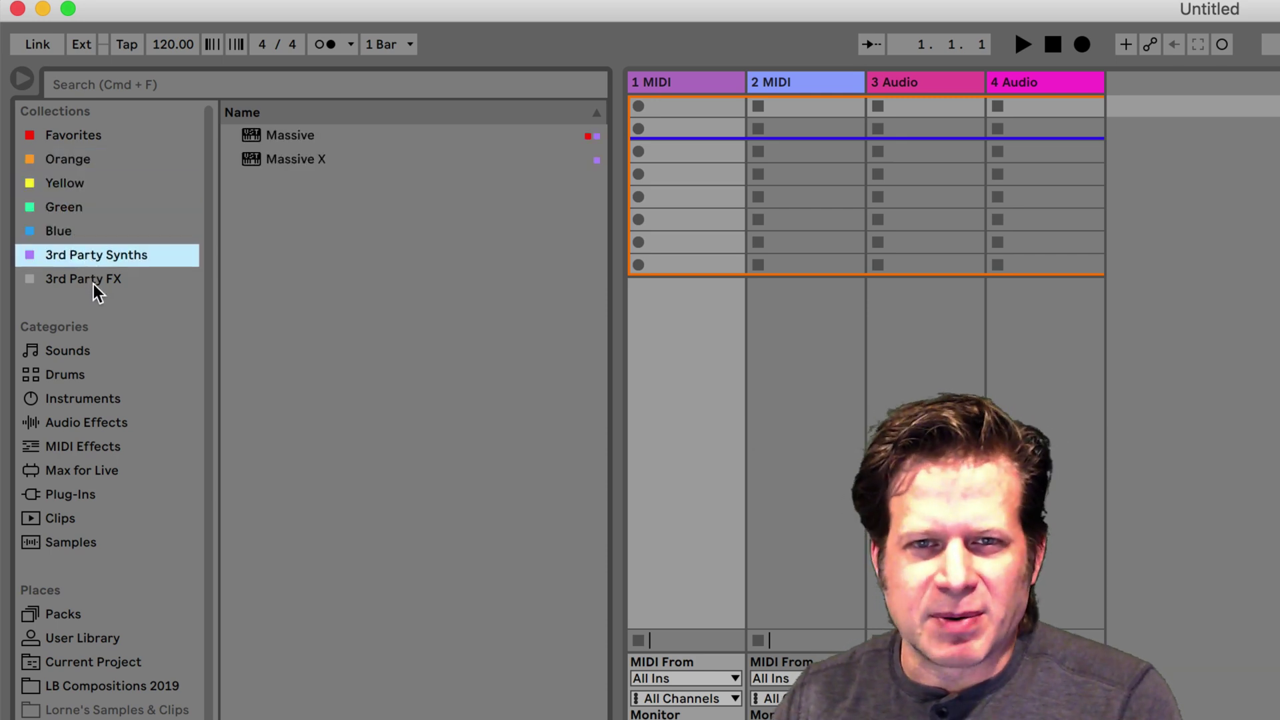
{"action": "left_click", "coordinate": [94, 281]}
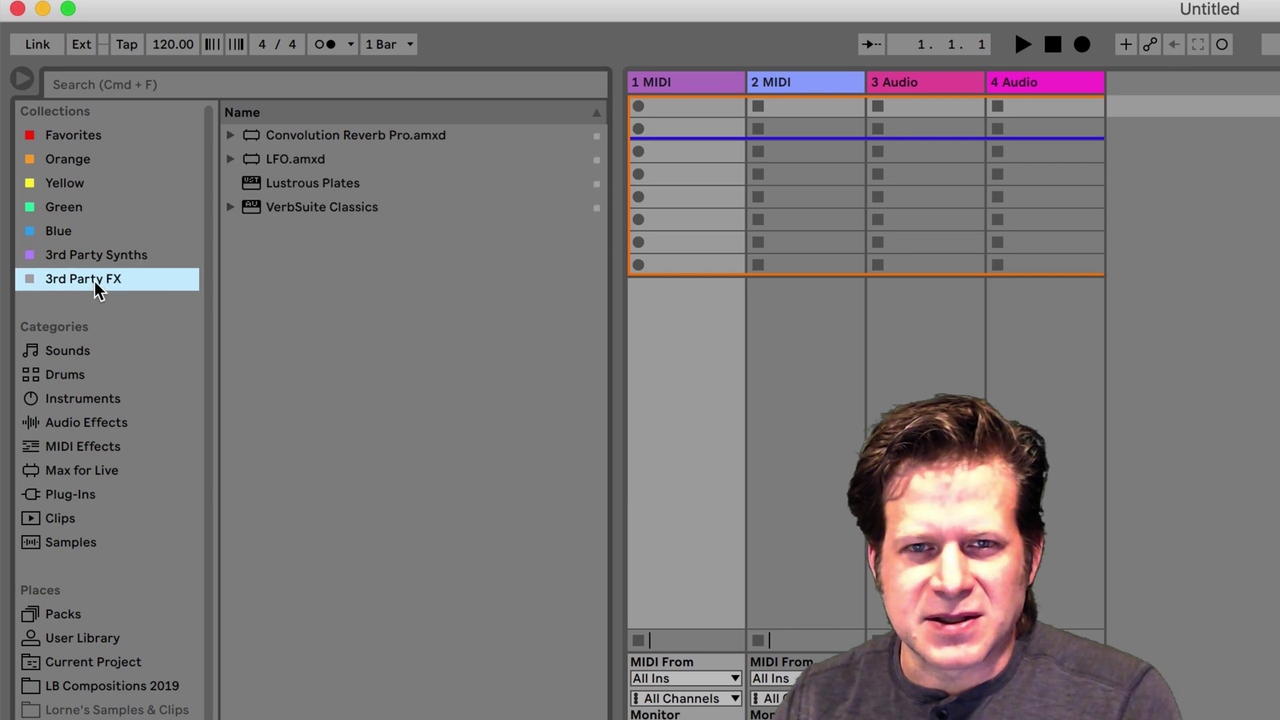
Rename the Yellow collection to 'Favorite Samples' from its context menu.
{"action": "left_click", "coordinate": [78, 184]}
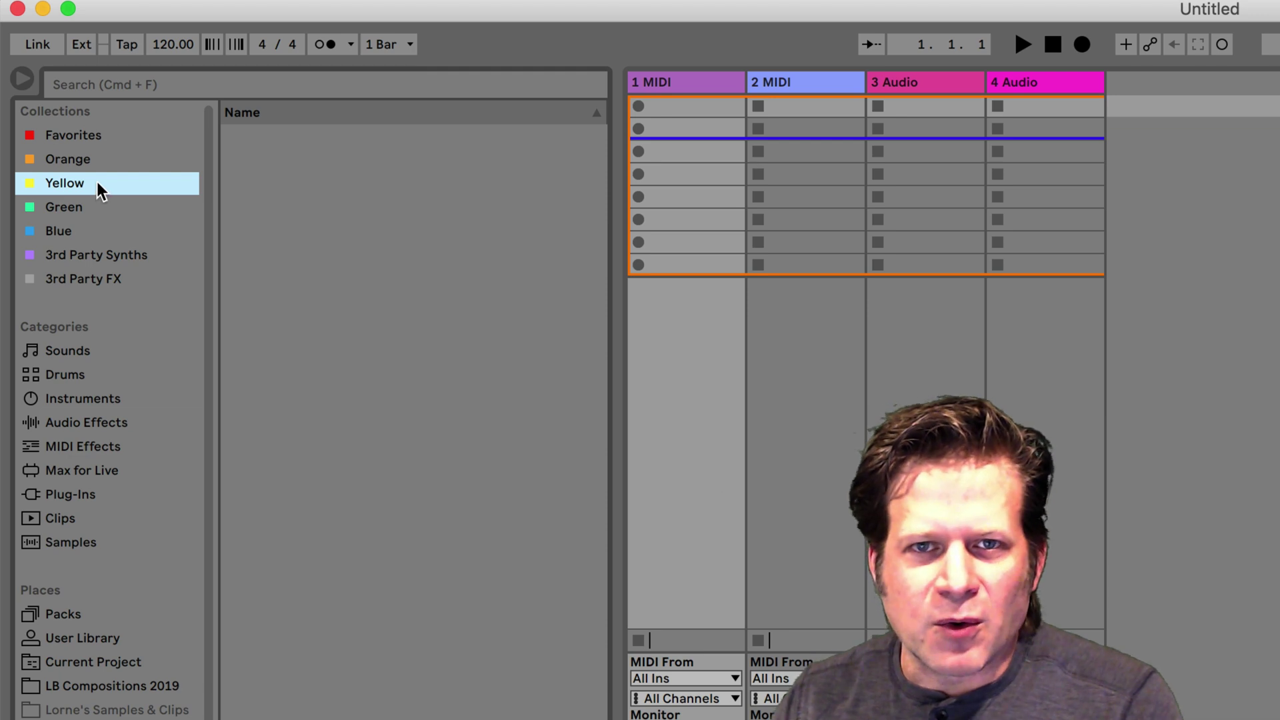
{"action": "right_click", "coordinate": [101, 187]}
{"action": "left_click", "coordinate": [143, 195]}
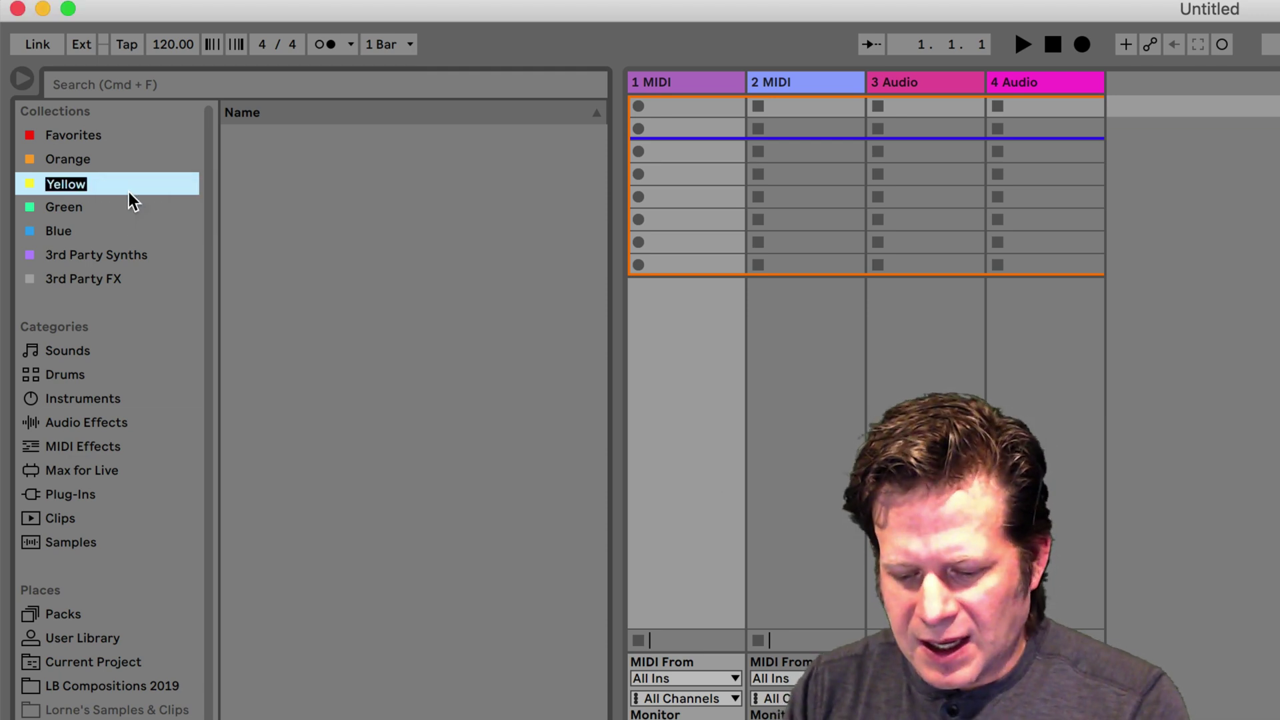
{"action": "type", "text": "Favorite Samples"}
{"action": "key", "text": "Return"}
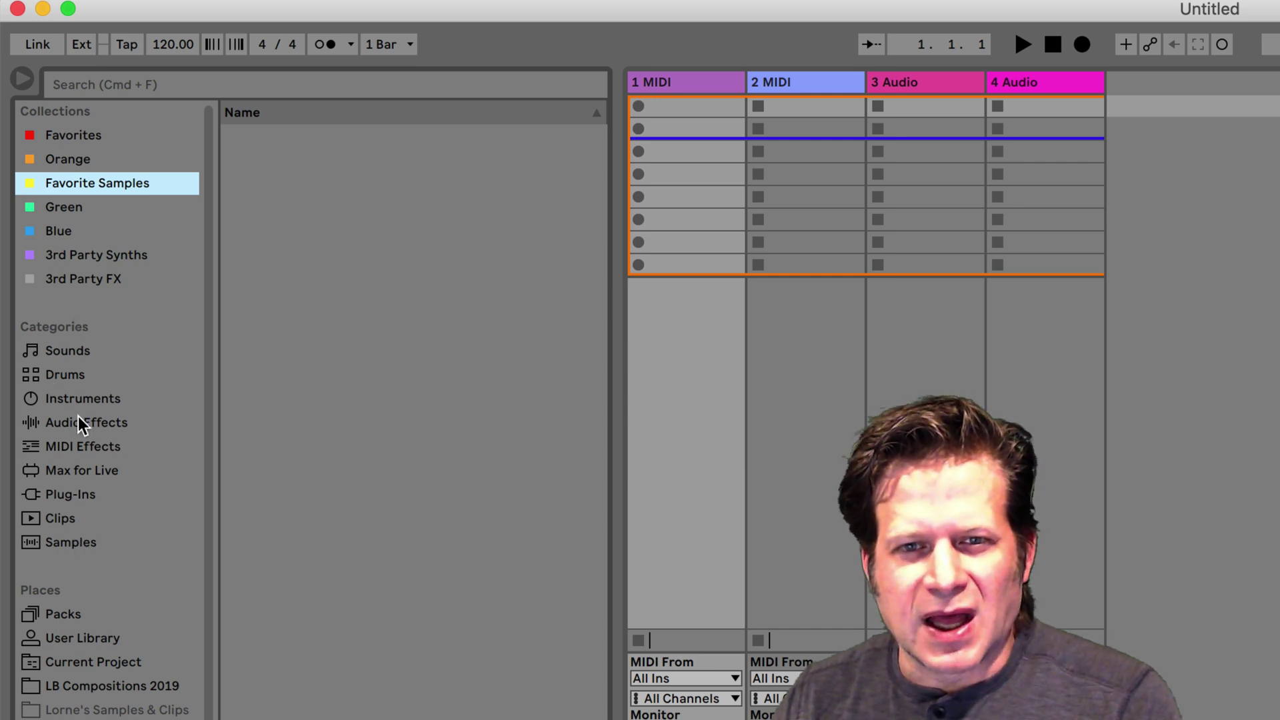
In the Sounds category, expand the Bass folder and select the Absolute Filth.adg preset.
{"action": "left_click", "coordinate": [78, 500]}
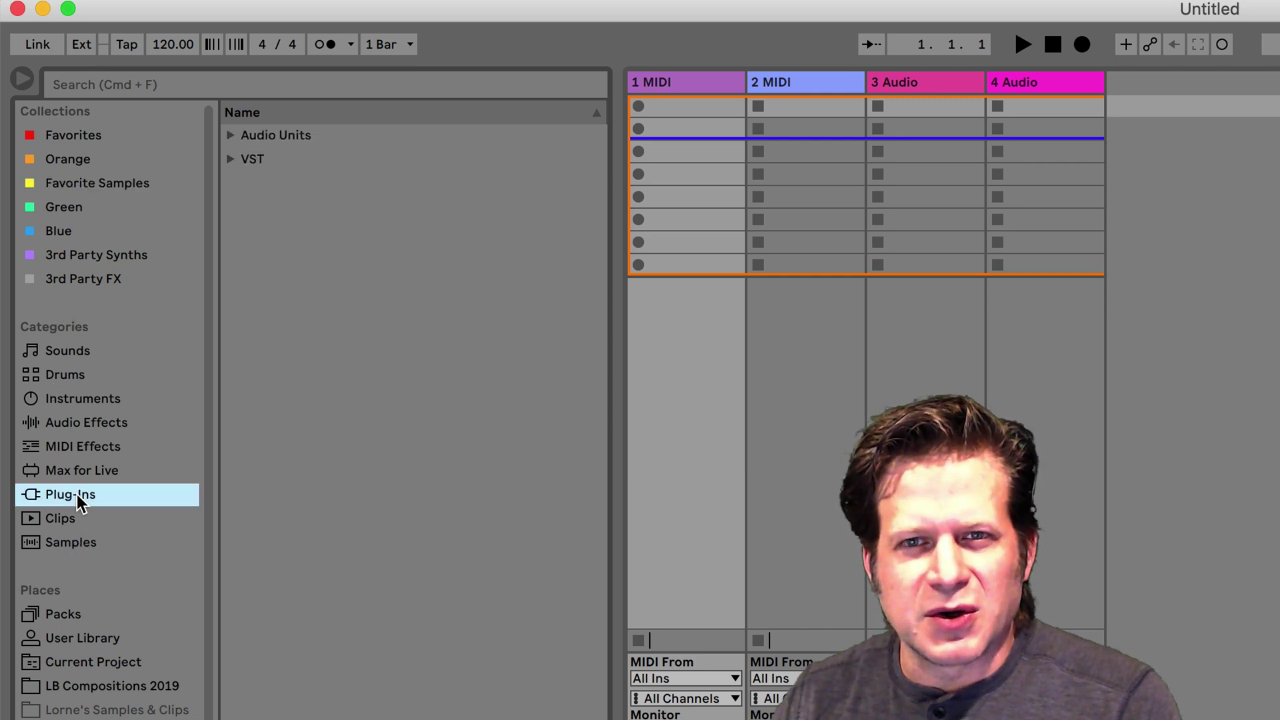
{"action": "left_click", "coordinate": [70, 353]}
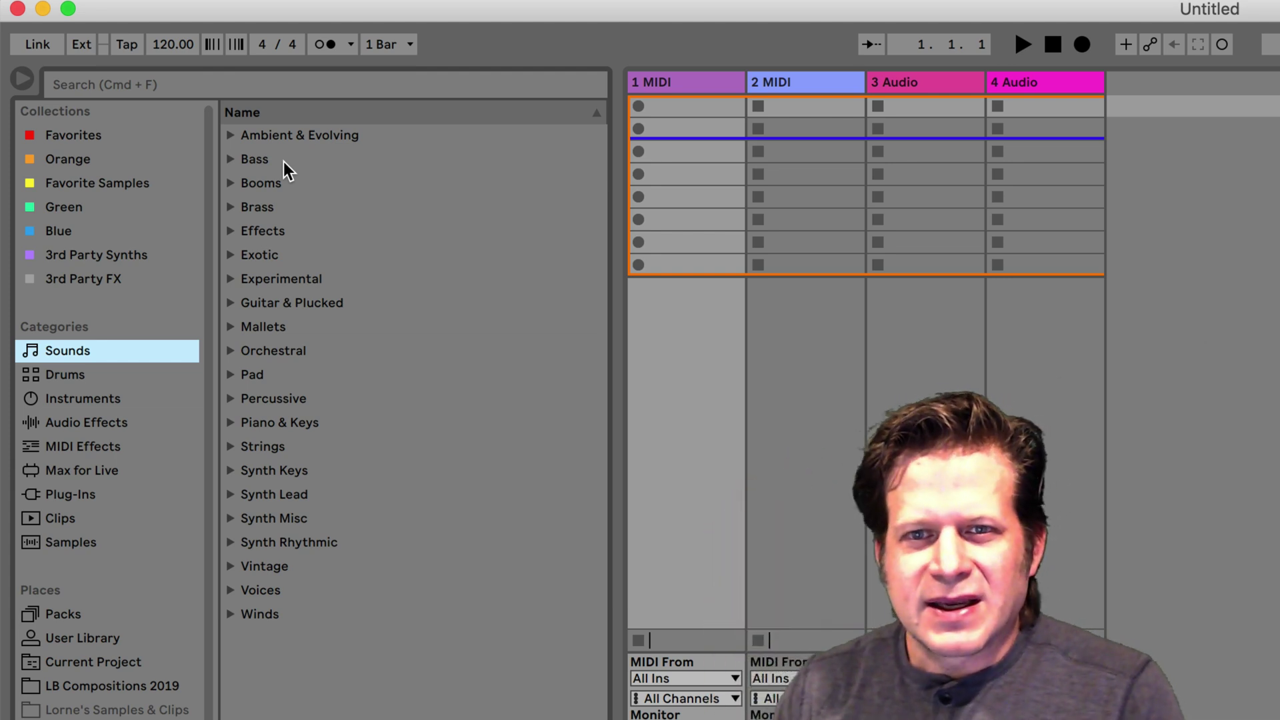
{"action": "left_click", "coordinate": [230, 160]}
{"action": "scroll", "coordinate": [390, 585], "scroll_direction": "down", "scroll_amount": 5}
{"action": "scroll", "coordinate": [394, 585], "scroll_direction": "down", "scroll_amount": 5}
{"action": "scroll", "coordinate": [394, 580], "scroll_direction": "up", "scroll_amount": 4}
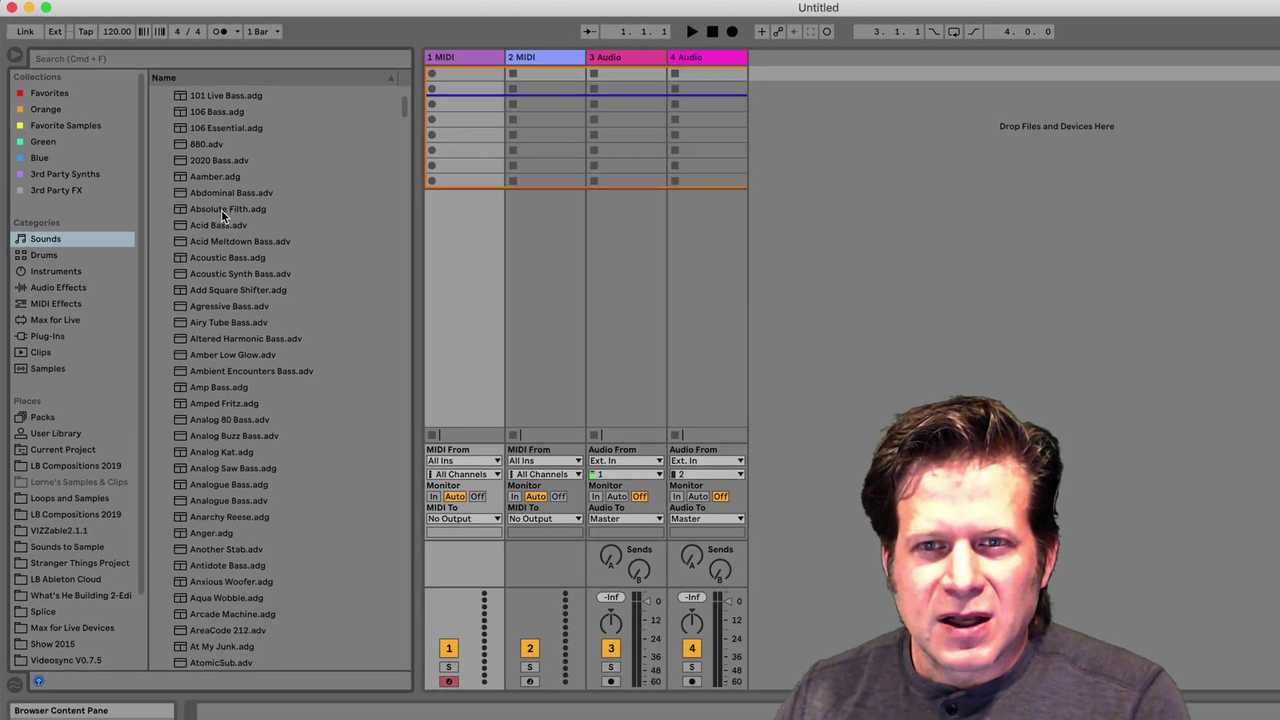
{"action": "left_click", "coordinate": [223, 210]}
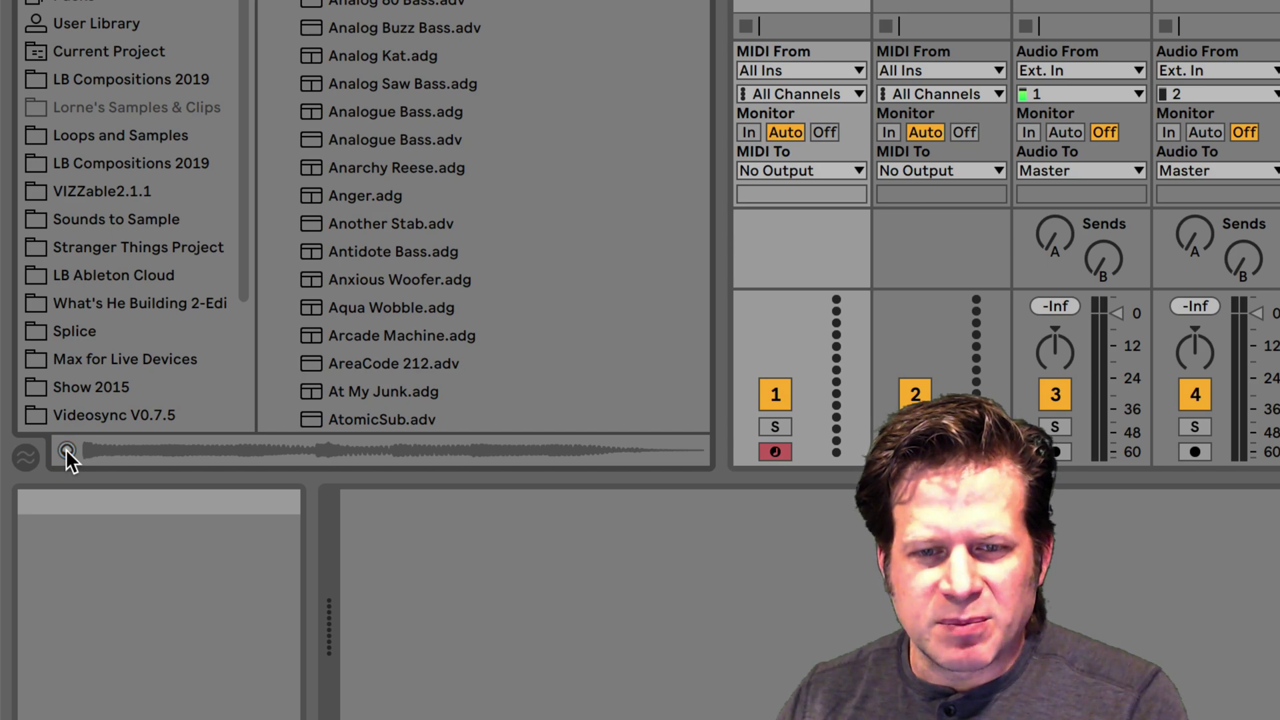
Toggle sound preview on and off, then step from Airy Tube Bass.adv down to Analog Kat.adg.
{"action": "left_click", "coordinate": [65, 450]}
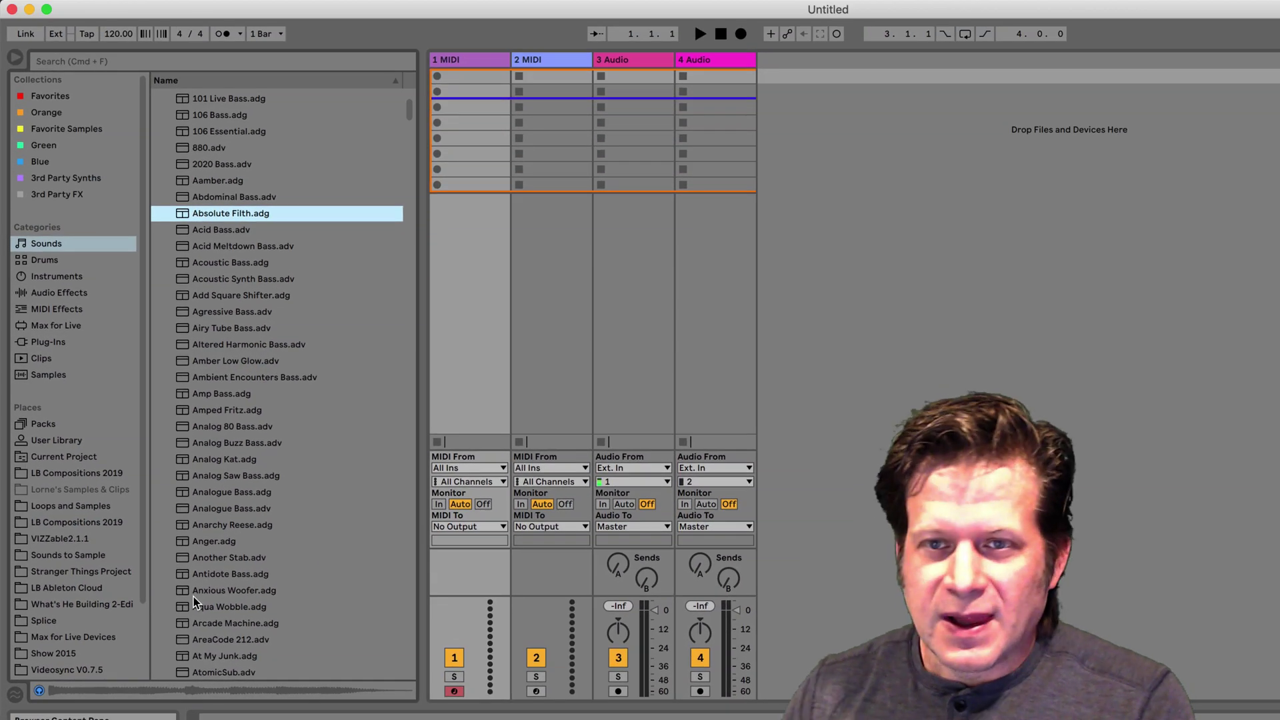
{"action": "left_click", "coordinate": [37, 691]}
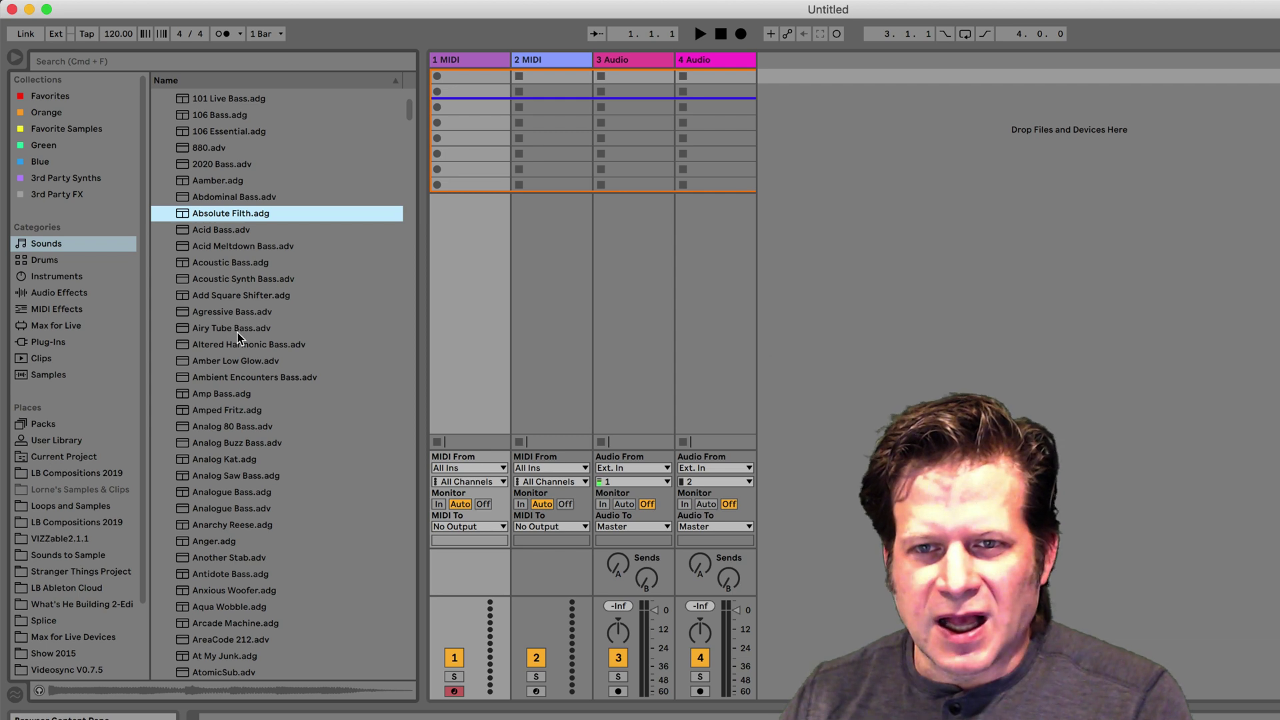
{"action": "left_click", "coordinate": [238, 333]}
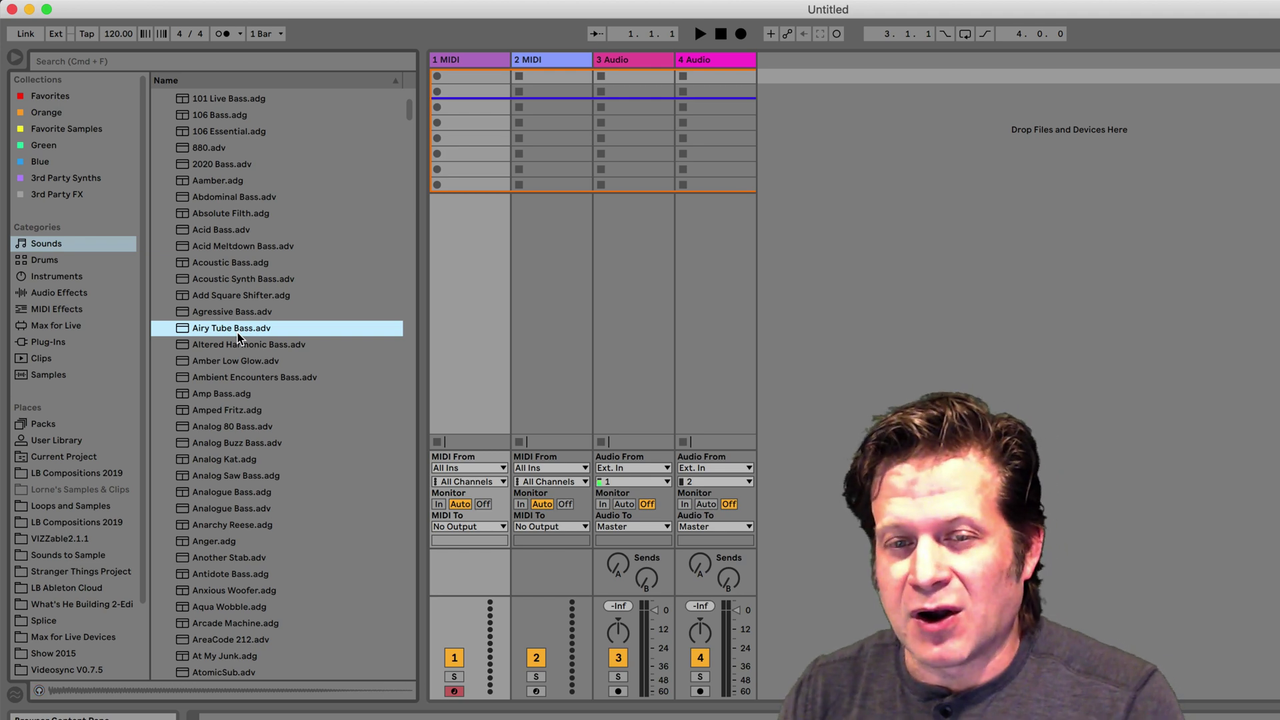
{"action": "key", "text": "Down"}
{"action": "key", "text": "Down"}
{"action": "key", "text": "Down"}
{"action": "key", "text": "Down"}
{"action": "key", "text": "Down"}
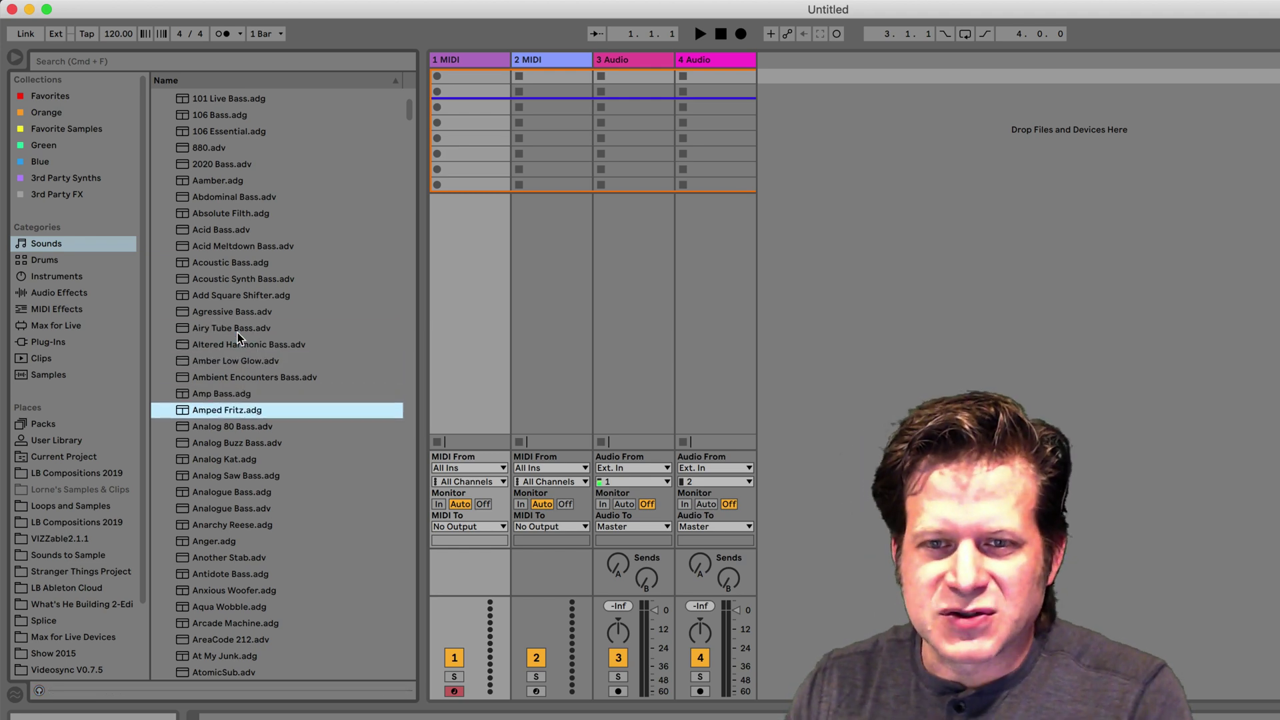
{"action": "key", "text": "Down"}
{"action": "key", "text": "Down"}
{"action": "key", "text": "Down"}
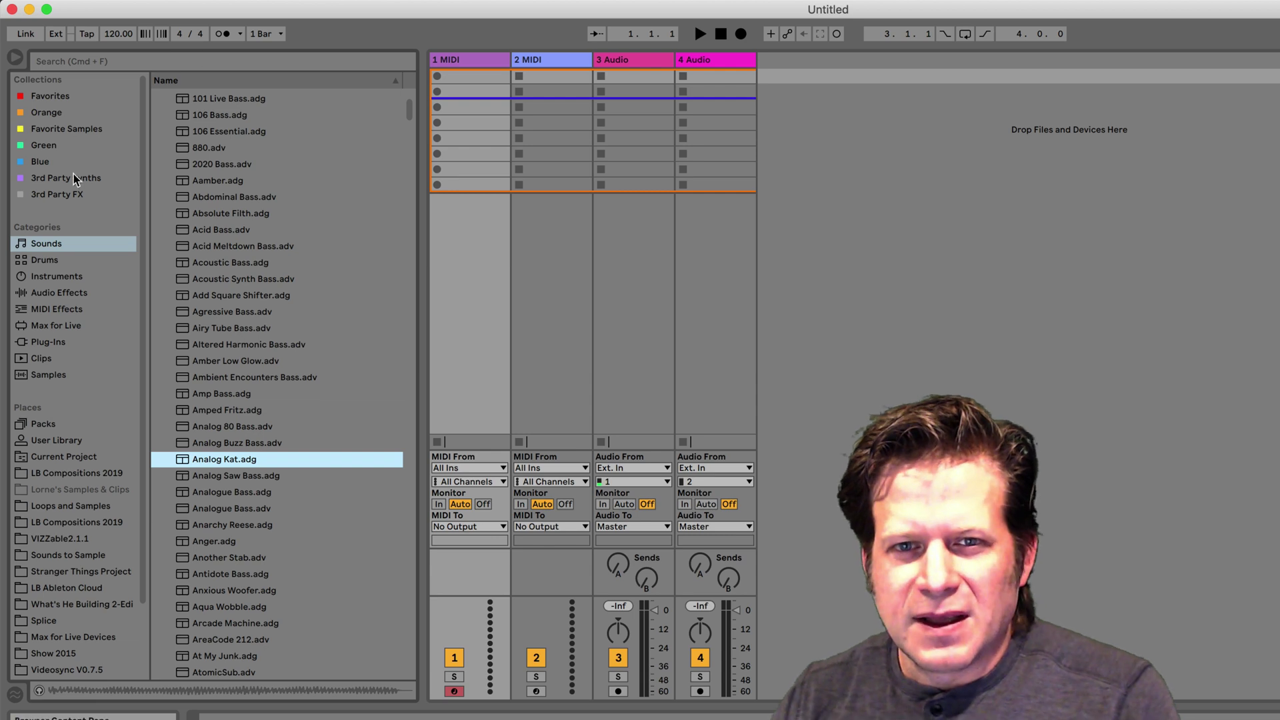
Find Azimuth Kit.adg under Drums, preview it, and drag it onto the 1 MIDI track.
{"action": "left_click", "coordinate": [61, 271]}
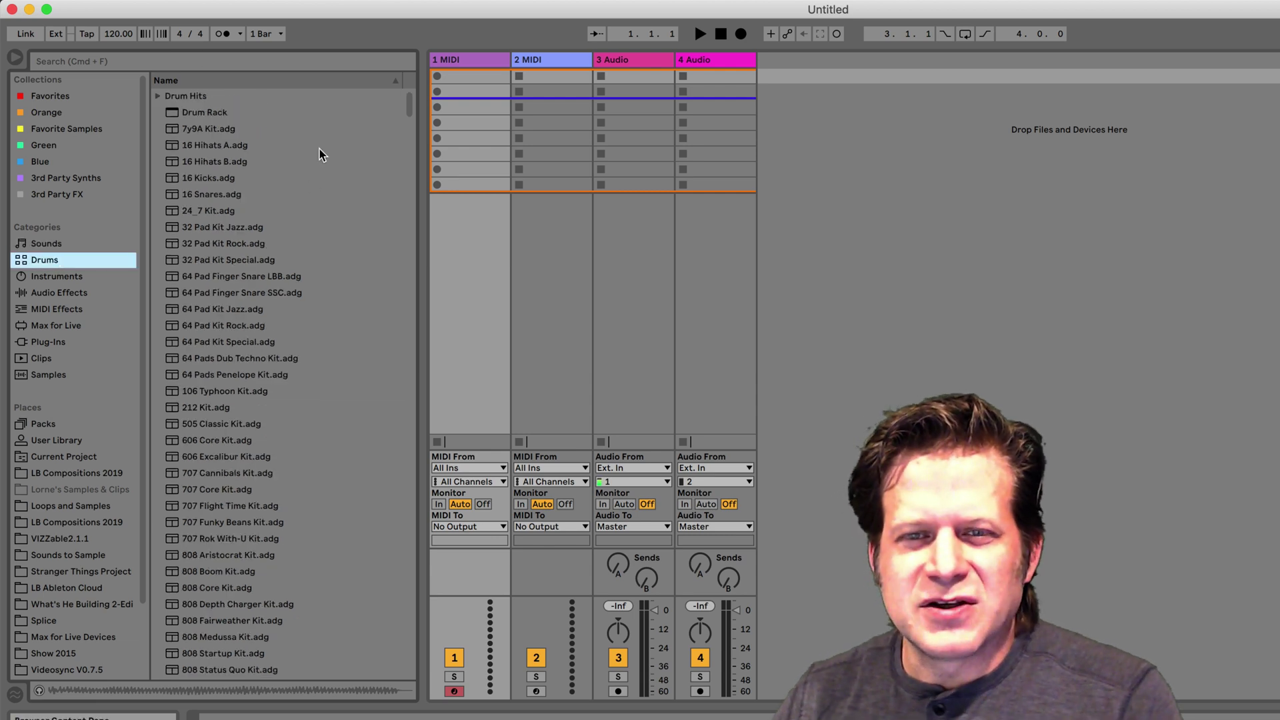
{"action": "scroll", "coordinate": [242, 222], "scroll_direction": "down", "scroll_amount": 3}
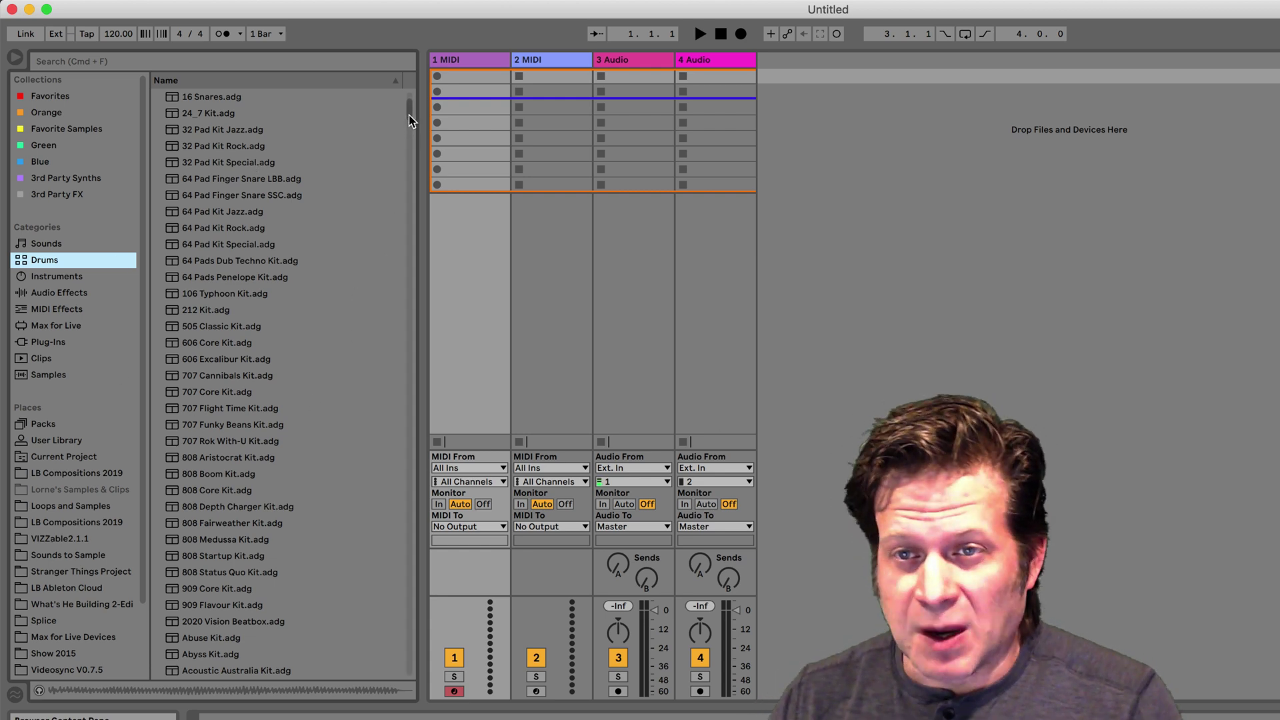
{"action": "left_click_drag", "start_coordinate": [411, 120], "coordinate": [439, 175]}
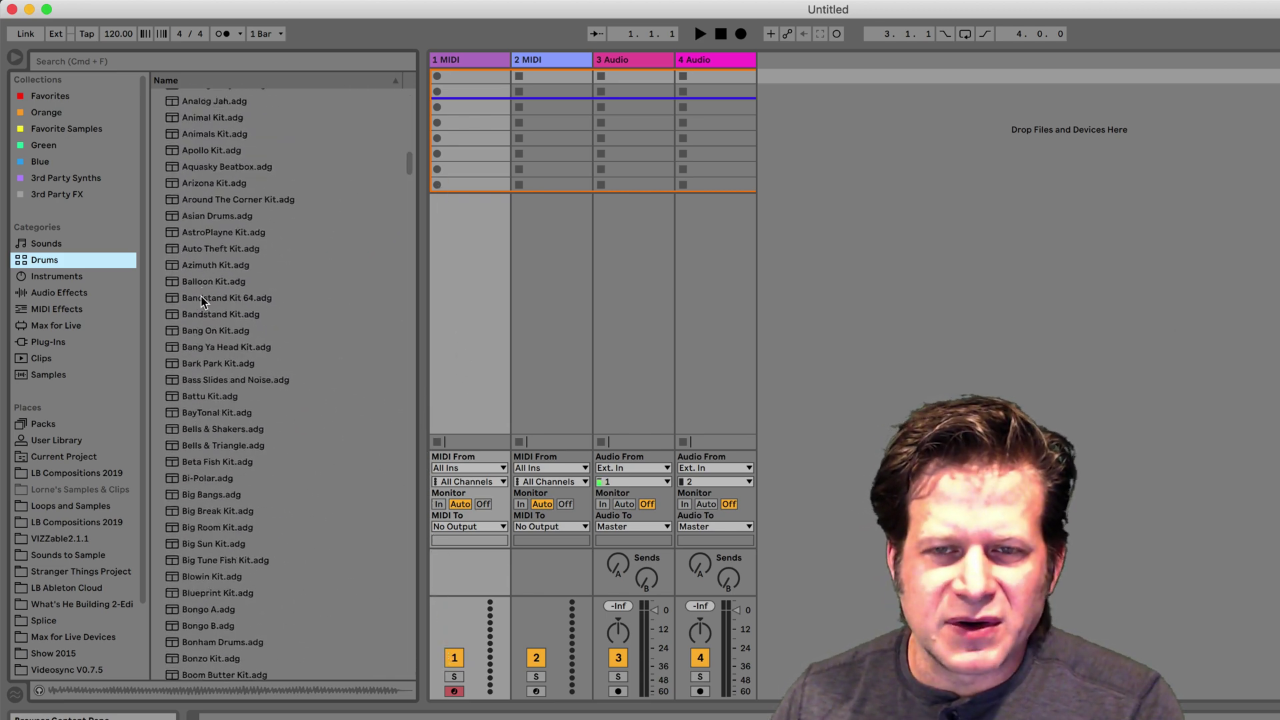
{"action": "left_click", "coordinate": [245, 267]}
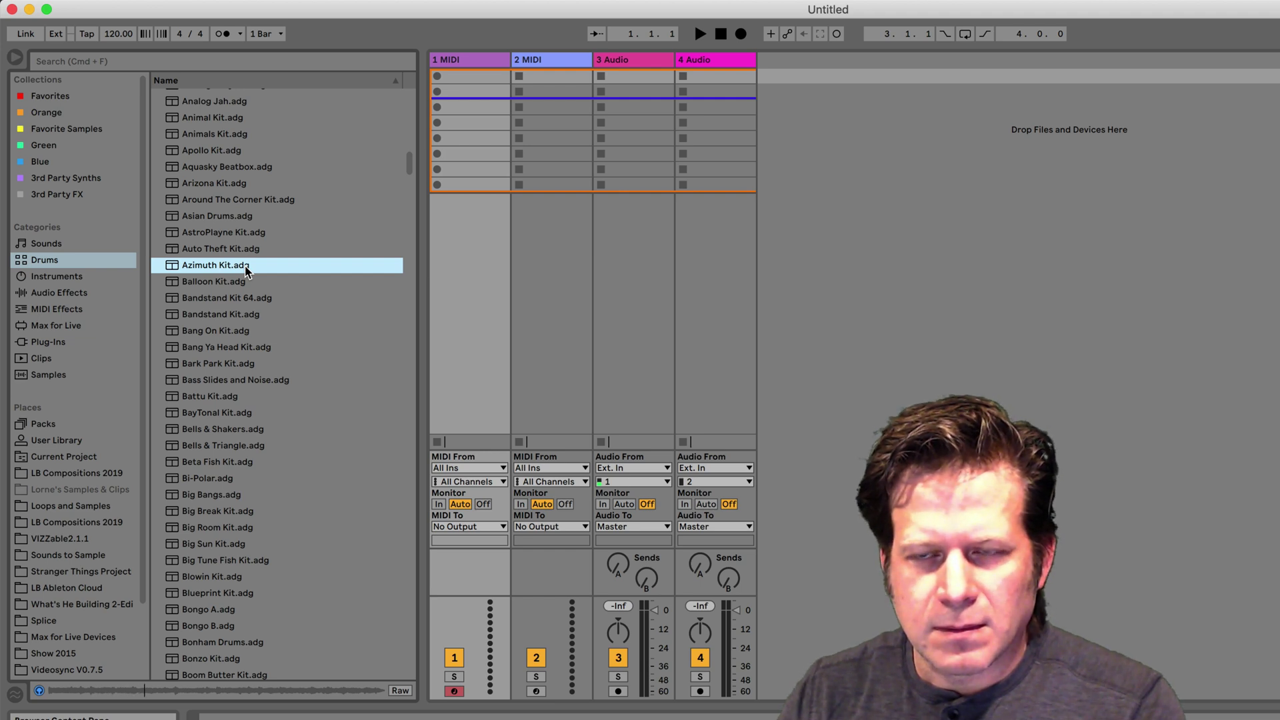
{"action": "key", "text": "Left"}
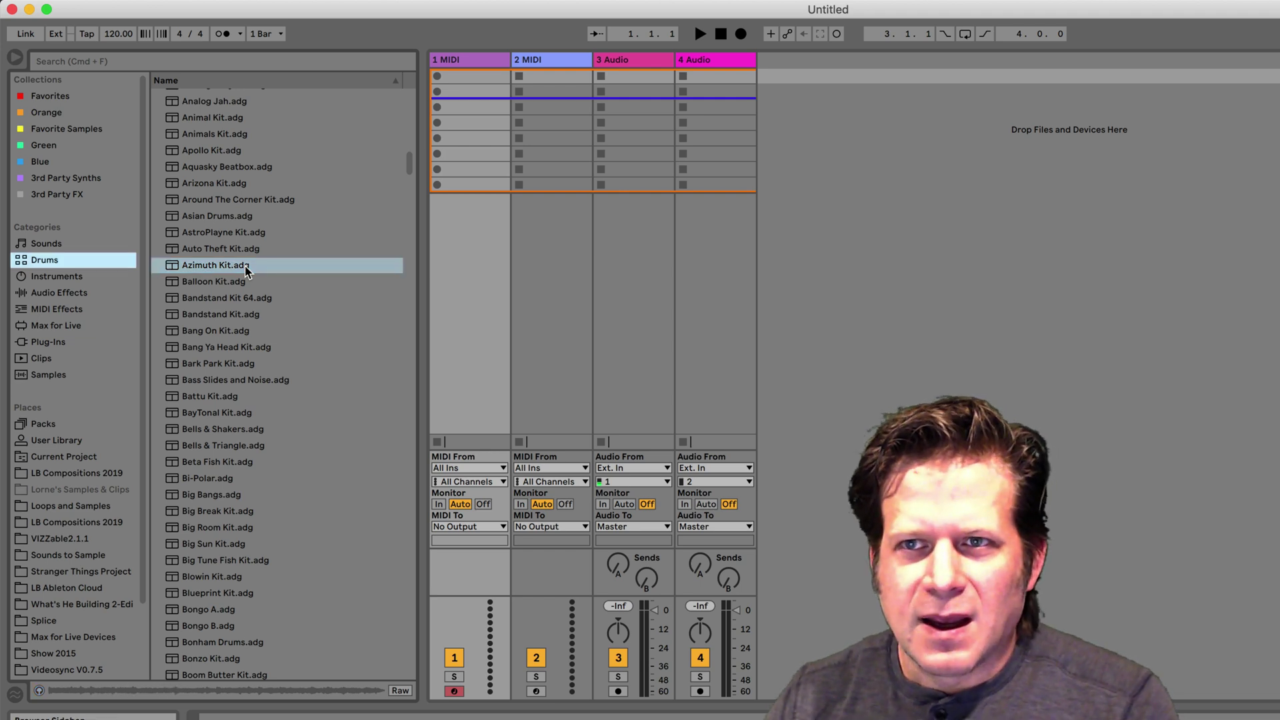
{"action": "left_click", "coordinate": [245, 267]}
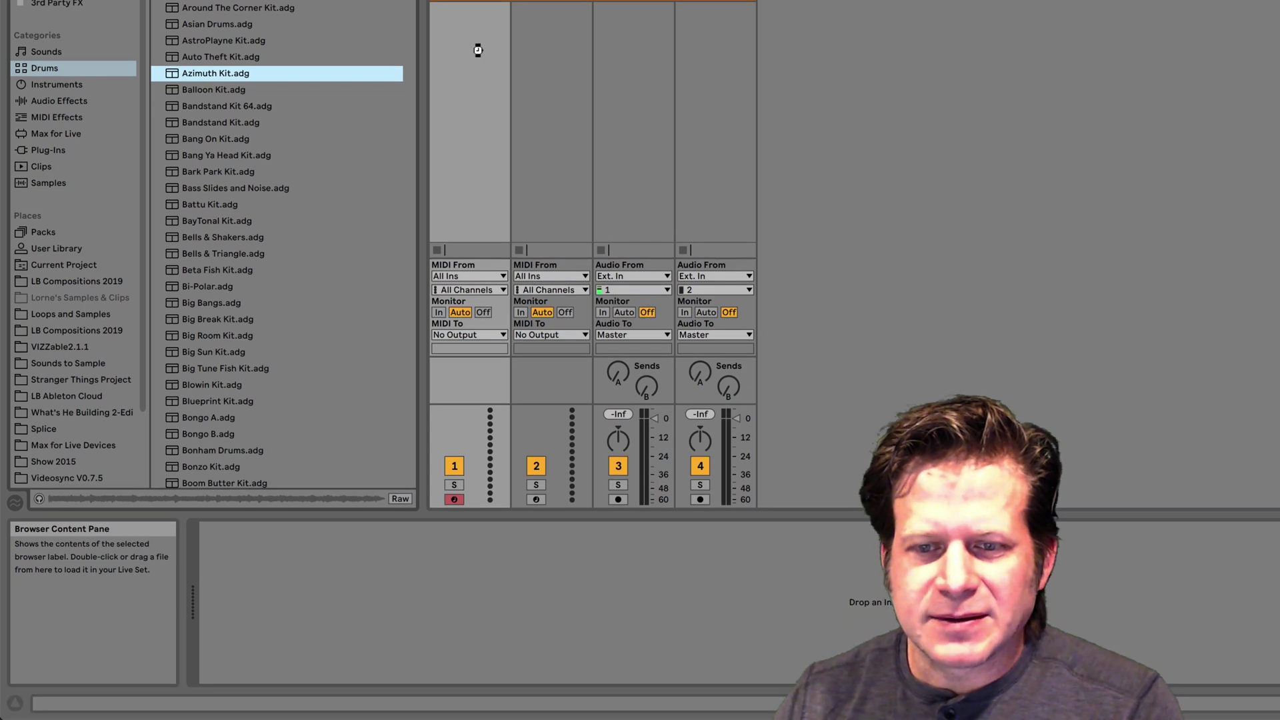
{"action": "left_click_drag", "start_coordinate": [477, 50], "coordinate": [477, 48]}
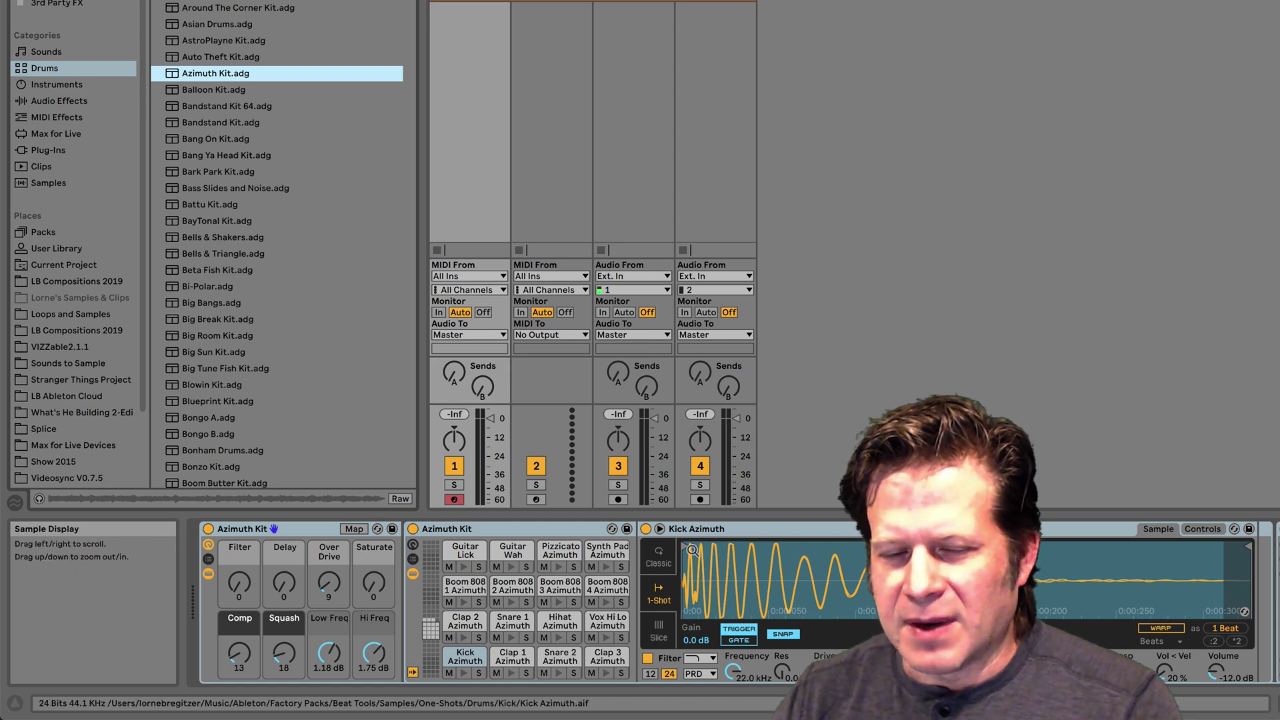
Under Instruments, peek into Collision, then expand Wavetable's Ambient & Evolving presets.
{"action": "left_click", "coordinate": [59, 85]}
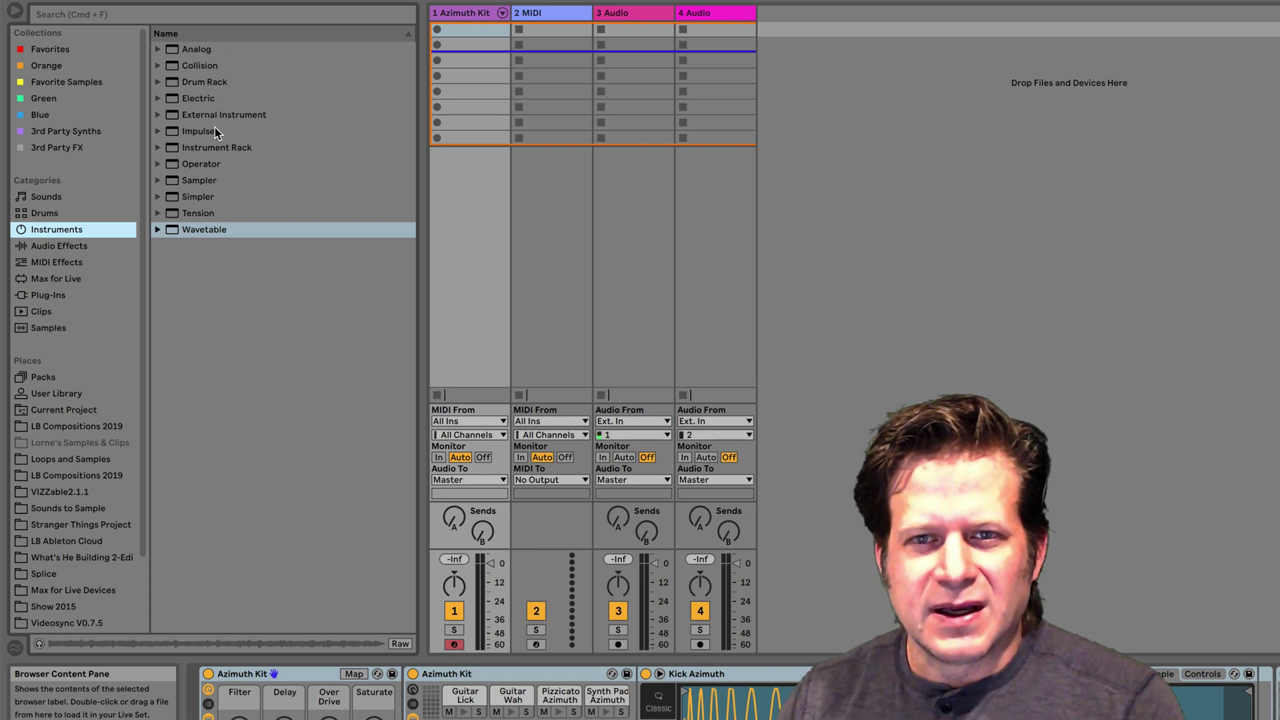
{"action": "left_click", "coordinate": [158, 65]}
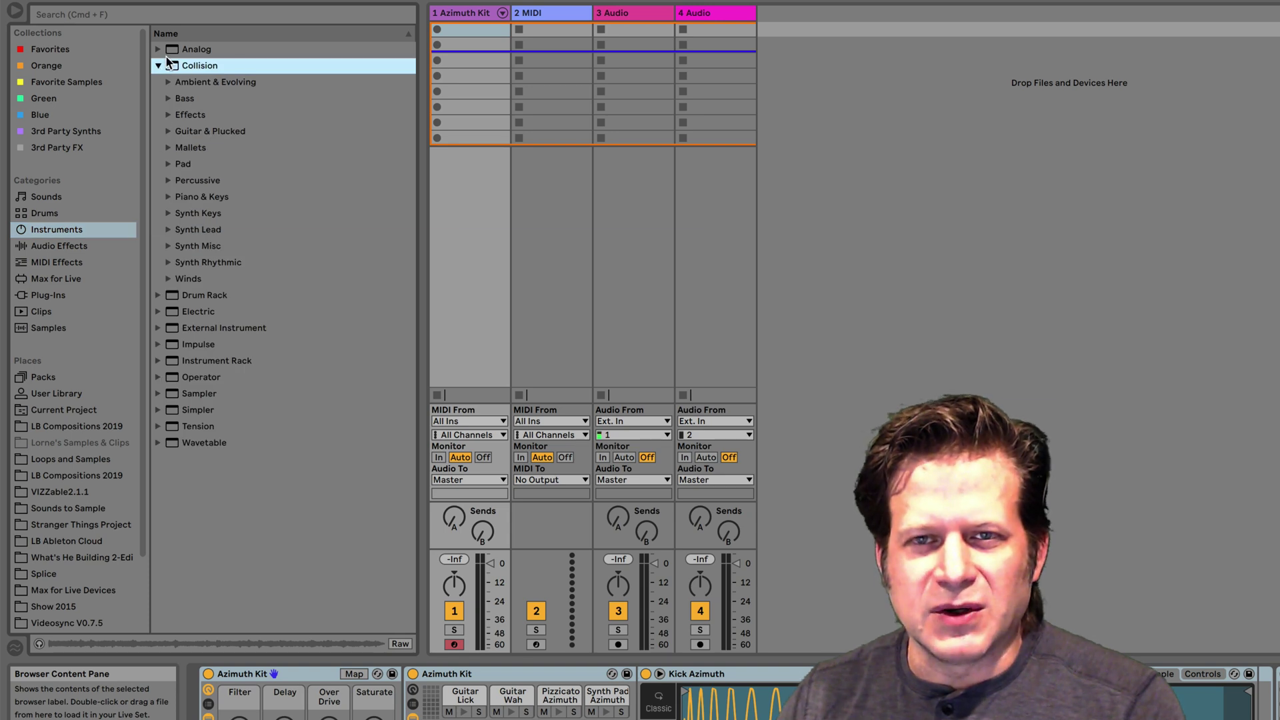
{"action": "left_click", "coordinate": [158, 66]}
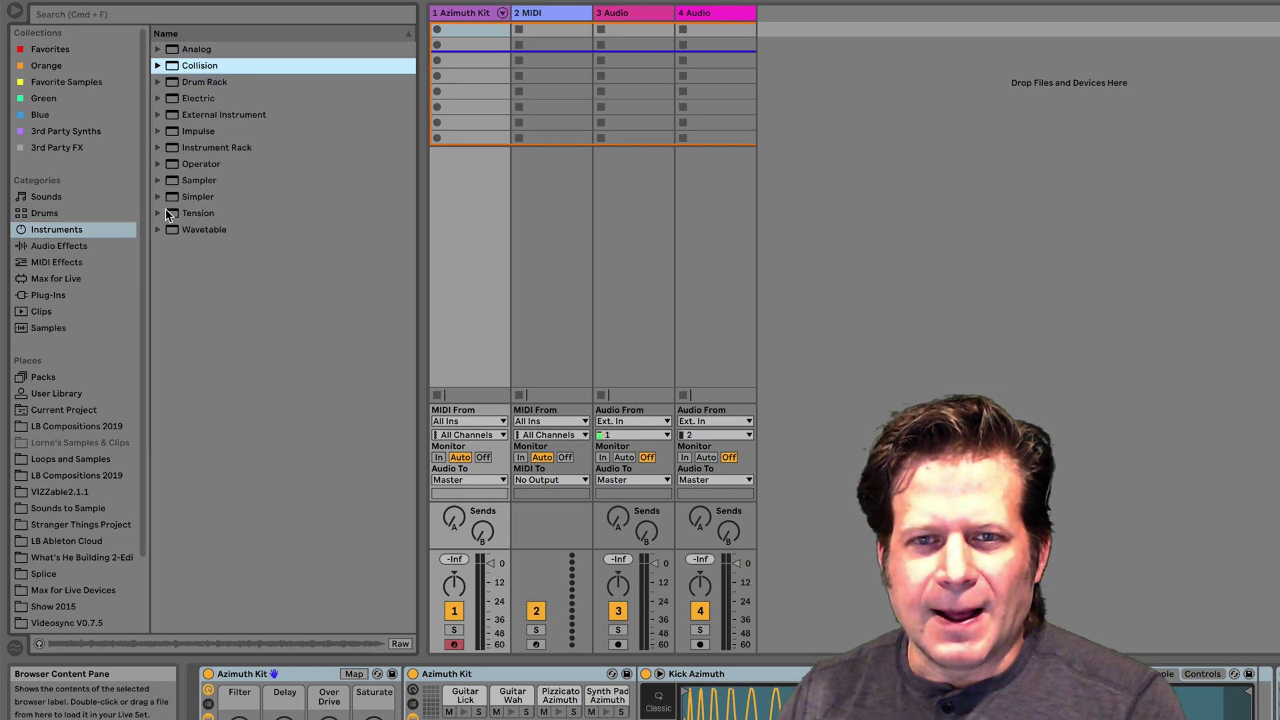
{"action": "left_click", "coordinate": [156, 229]}
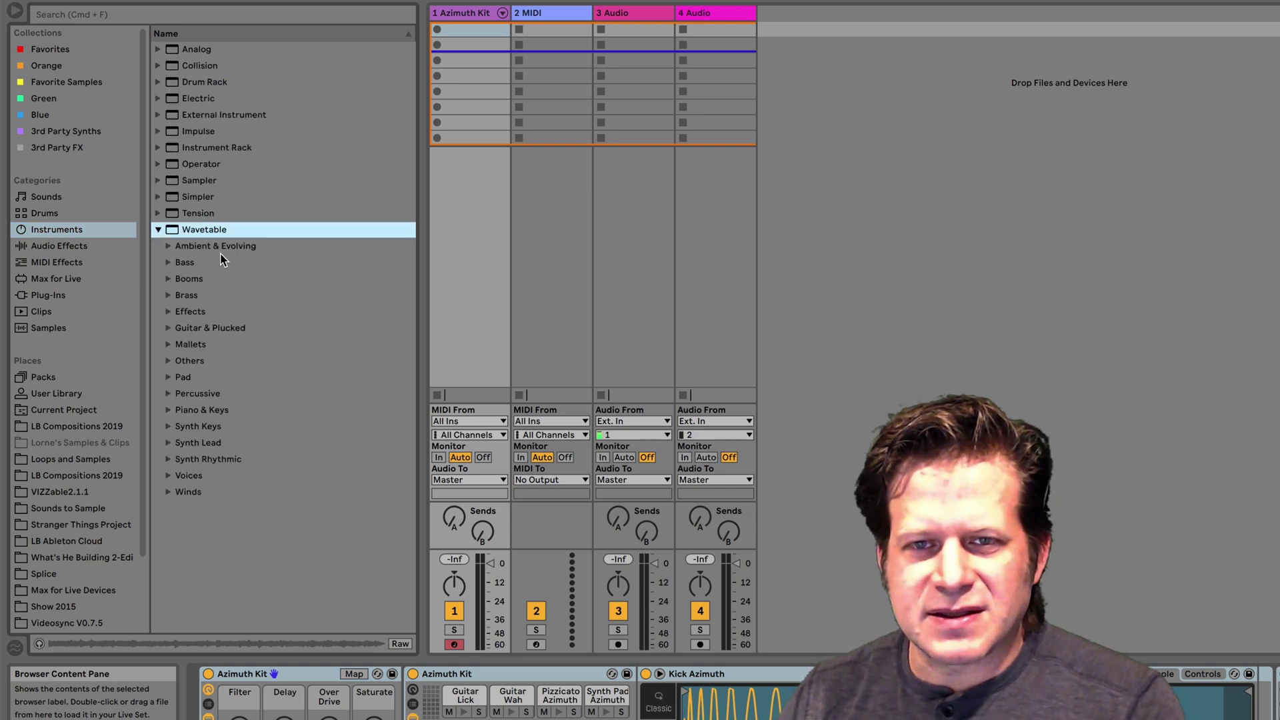
{"action": "left_click", "coordinate": [166, 249]}
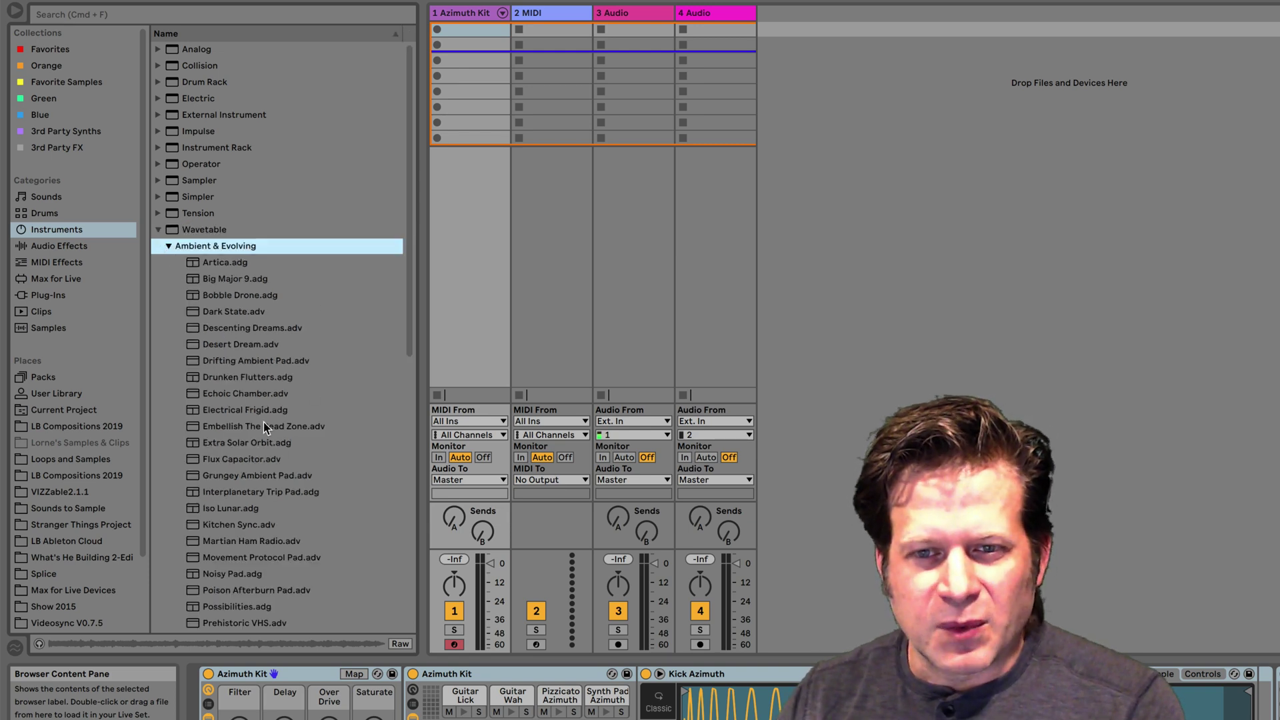
Audition five Ambient & Evolving presets, Drunken Flutters to Extra Solar Orbit, then collapse the folders and list Audio Effects.
{"action": "left_click", "coordinate": [235, 377]}
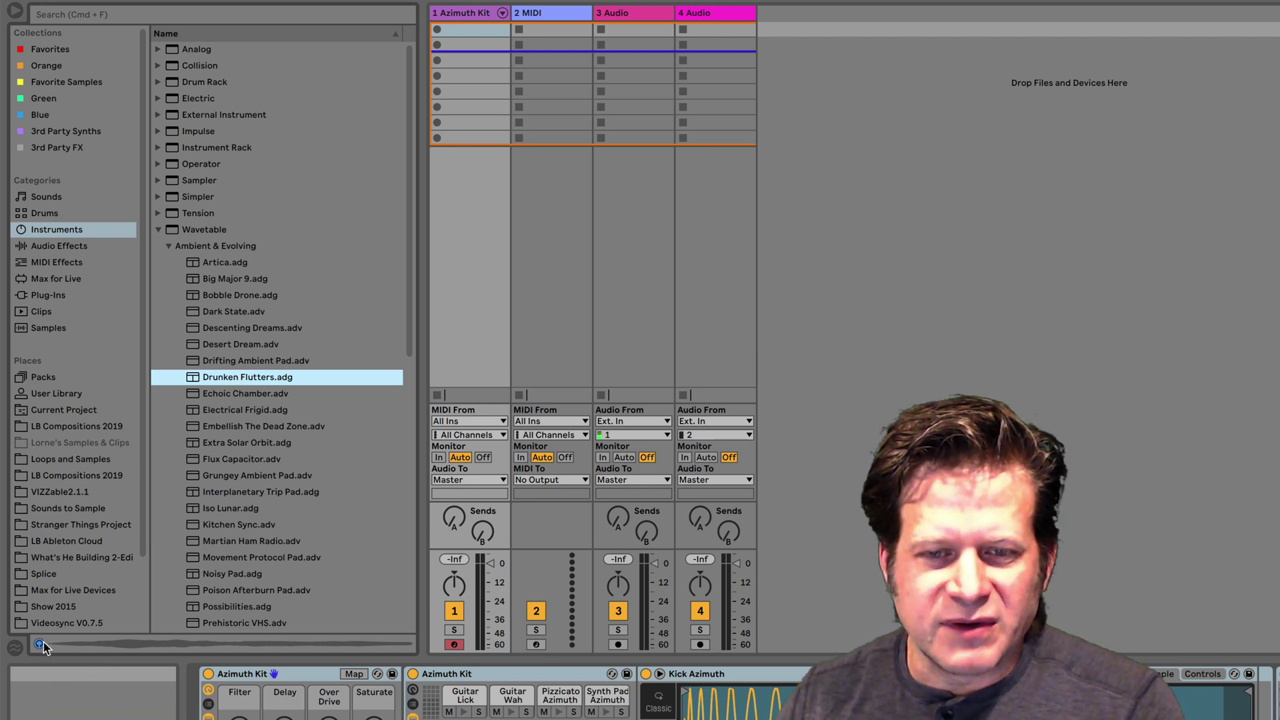
{"action": "left_click", "coordinate": [262, 427]}
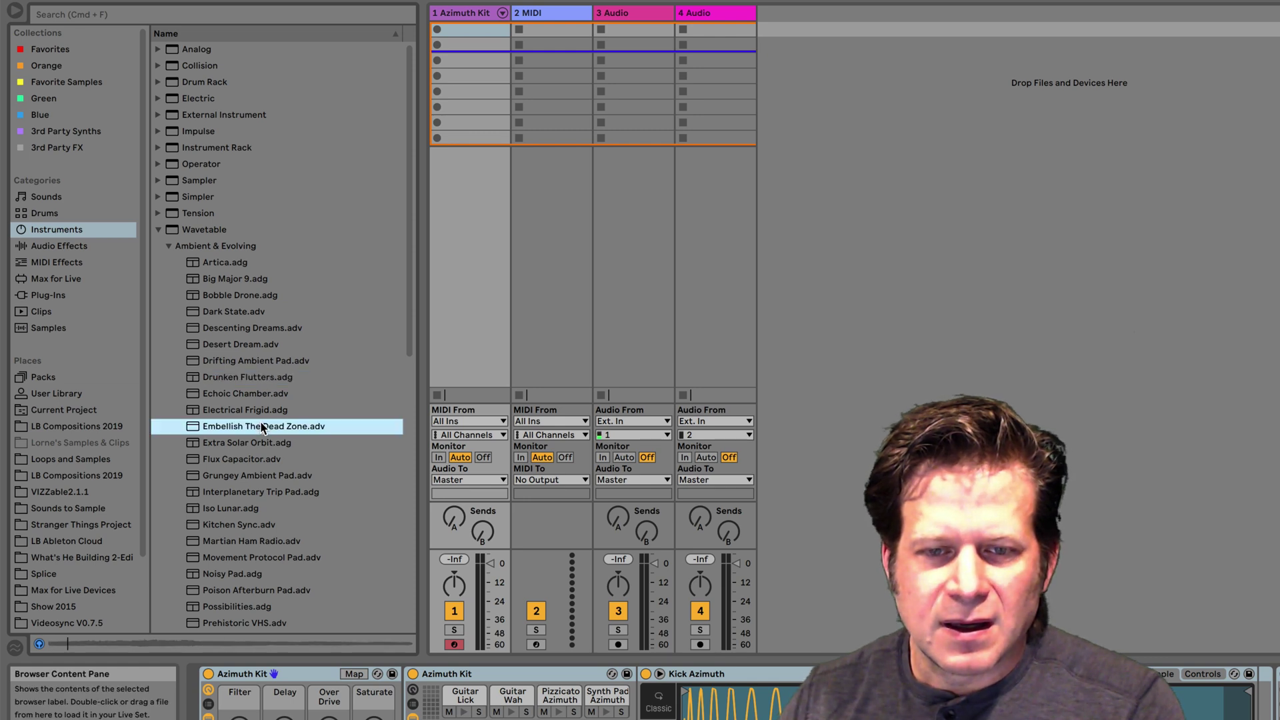
{"action": "left_click", "coordinate": [265, 492]}
{"action": "left_click", "coordinate": [264, 559]}
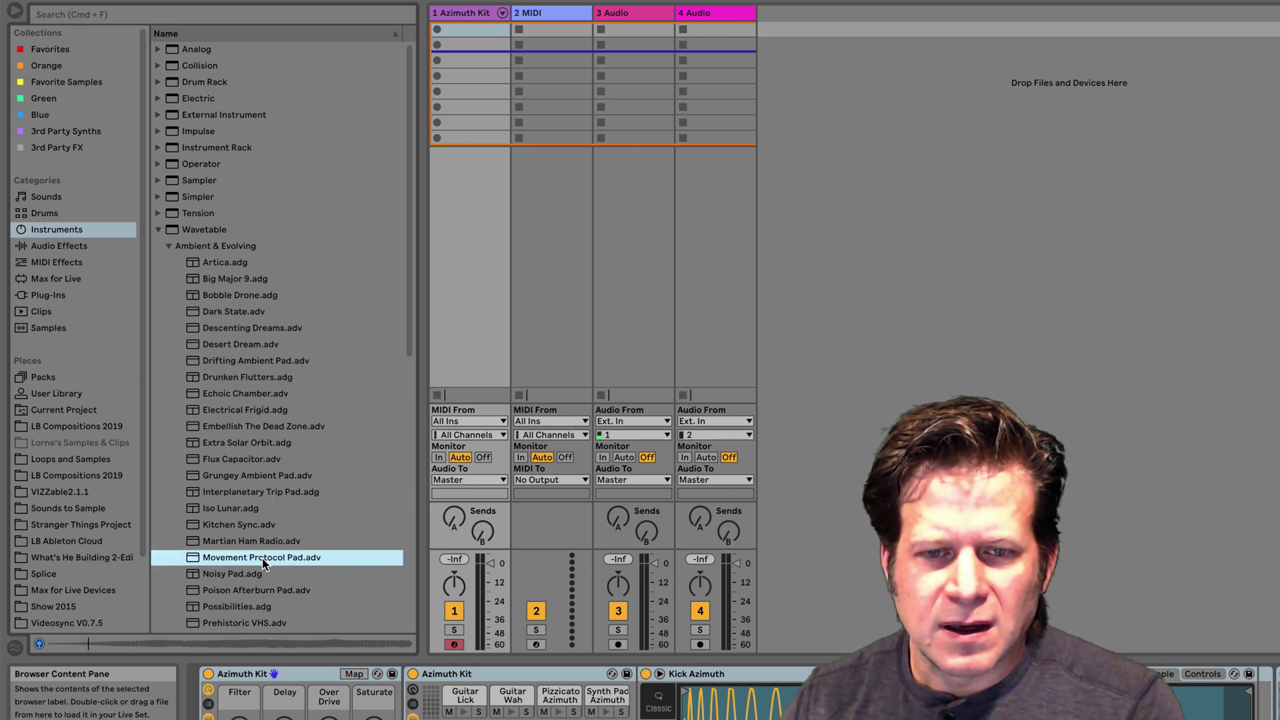
{"action": "left_click", "coordinate": [257, 446]}
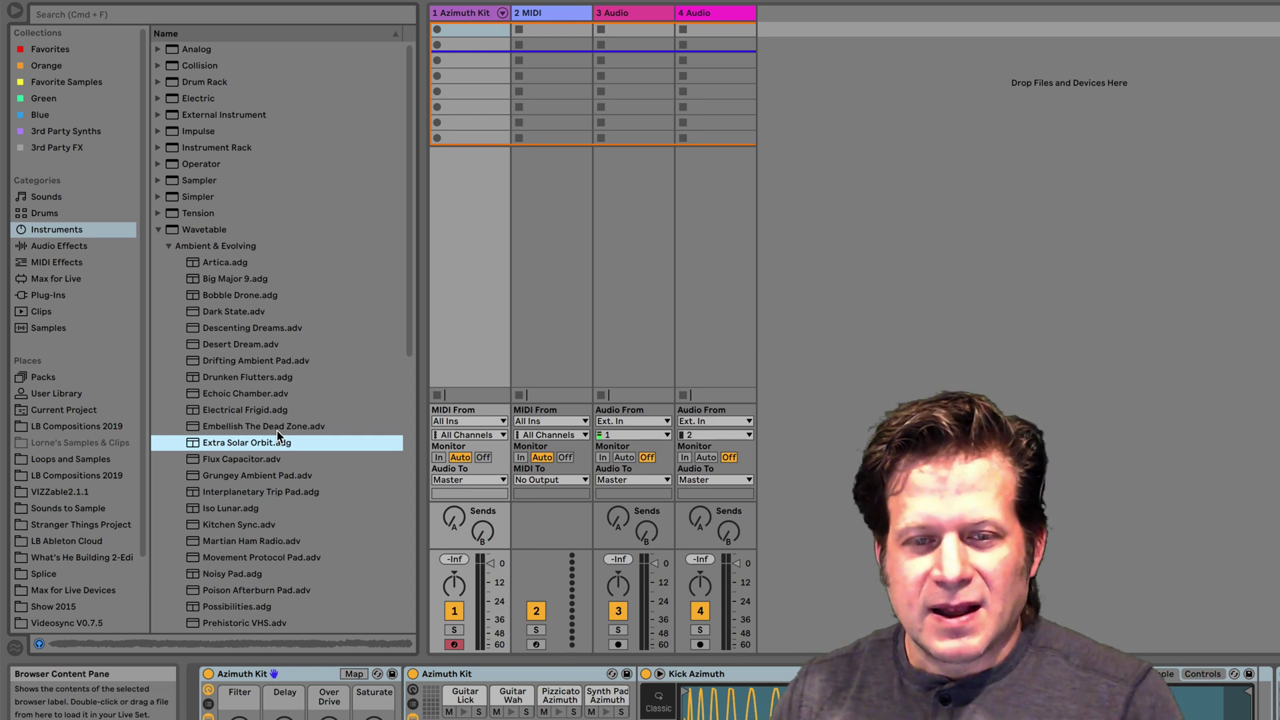
{"action": "left_click", "coordinate": [168, 246]}
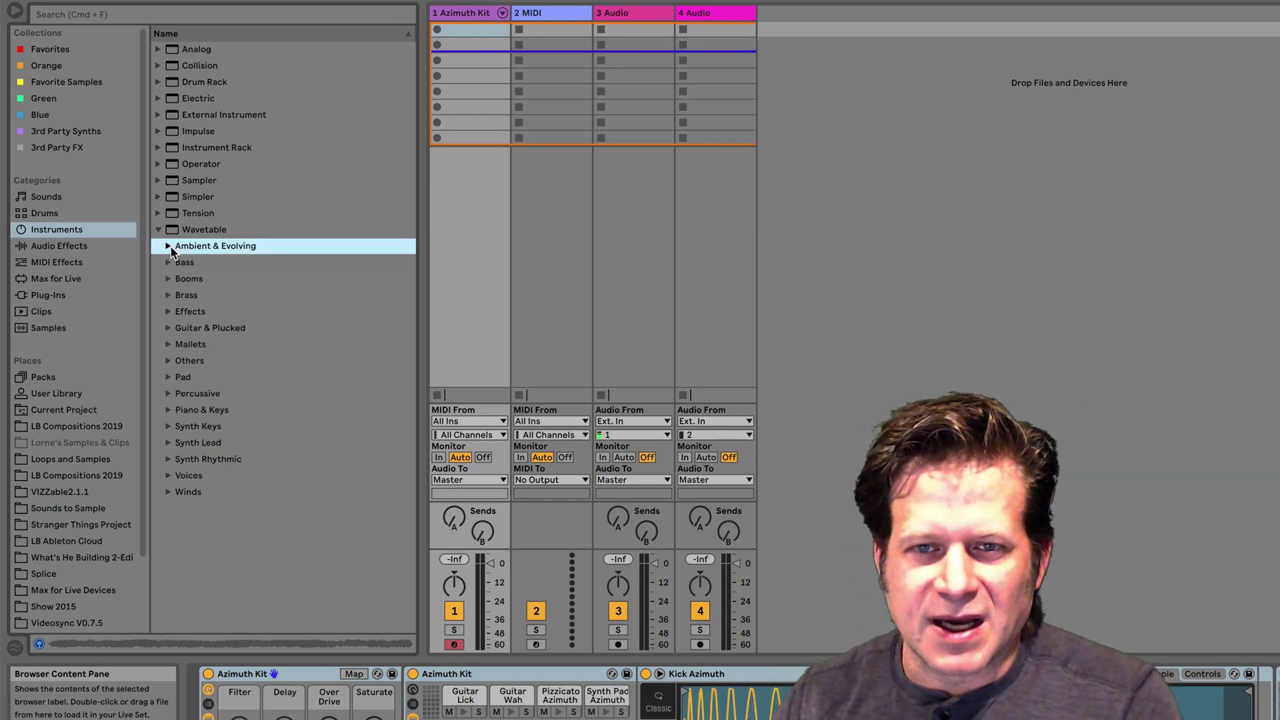
{"action": "left_click", "coordinate": [162, 230]}
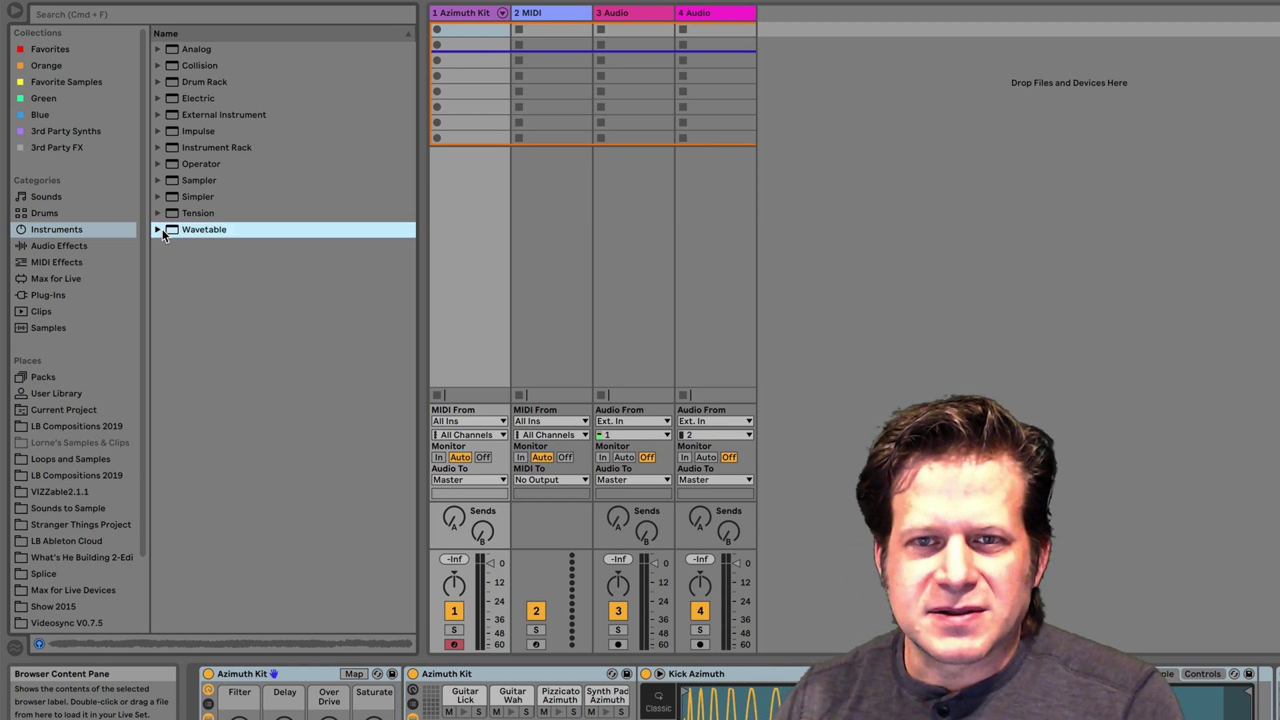
{"action": "left_click", "coordinate": [85, 244]}
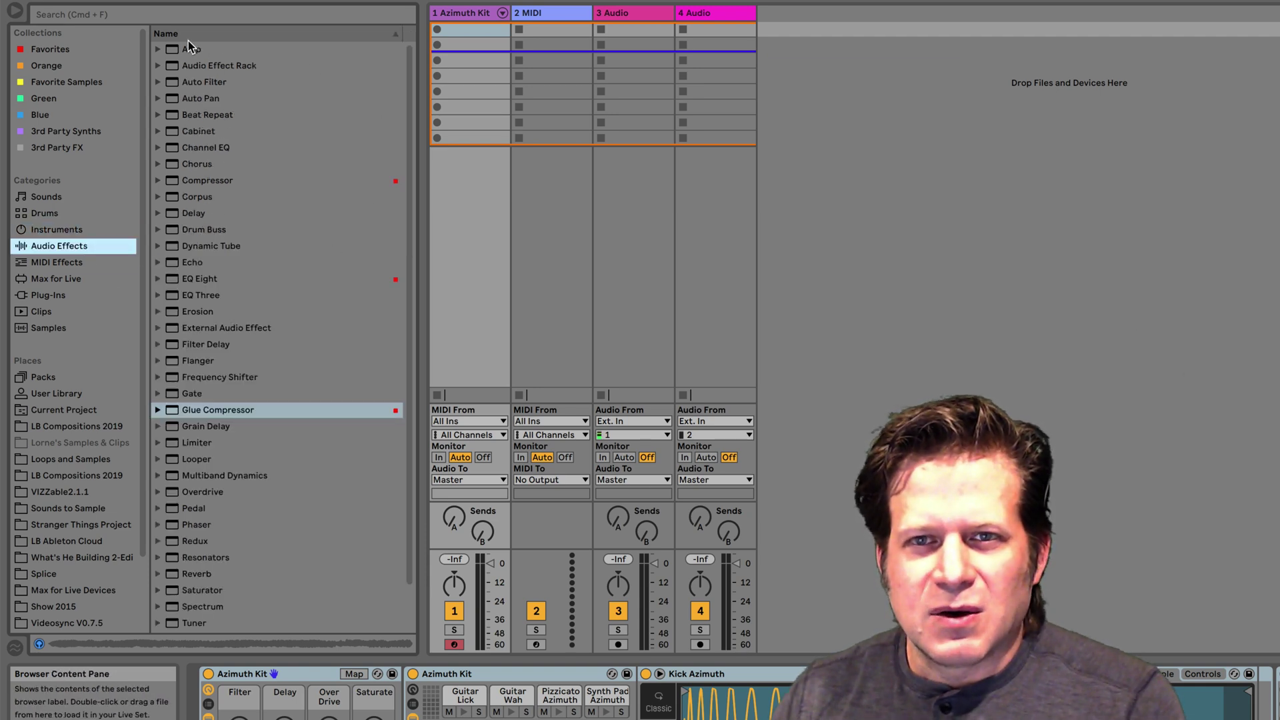
Select EQ Eight and Compressor, expand Compressor's presets, and drag Classical Compression.adv toward the tracks.
{"action": "scroll", "coordinate": [274, 130], "scroll_direction": "down", "scroll_amount": 3}
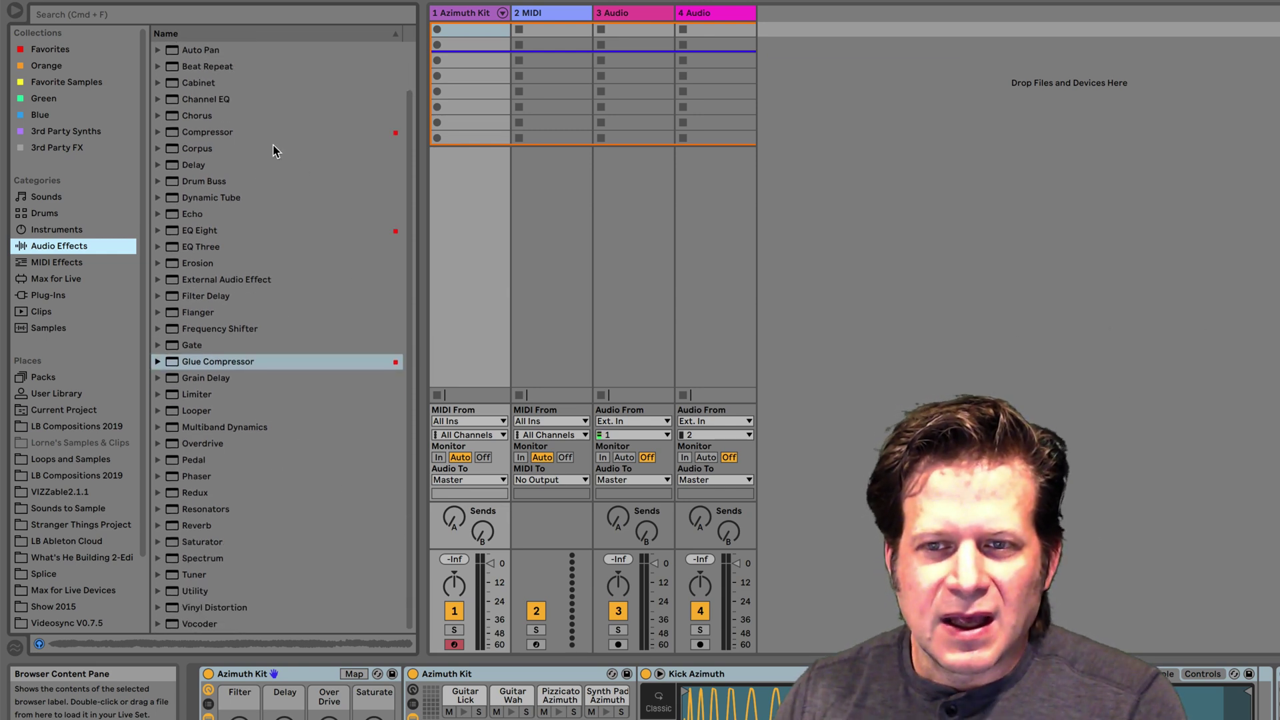
{"action": "left_click", "coordinate": [335, 230]}
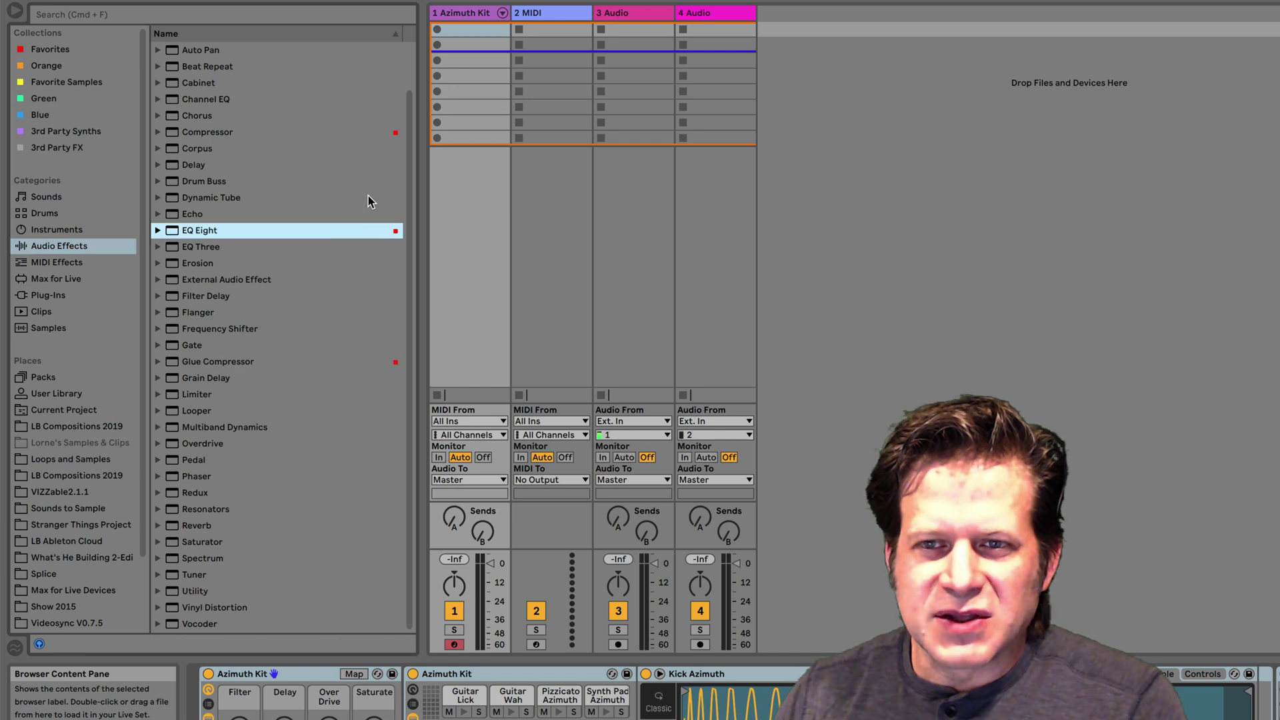
{"action": "left_click", "coordinate": [390, 133]}
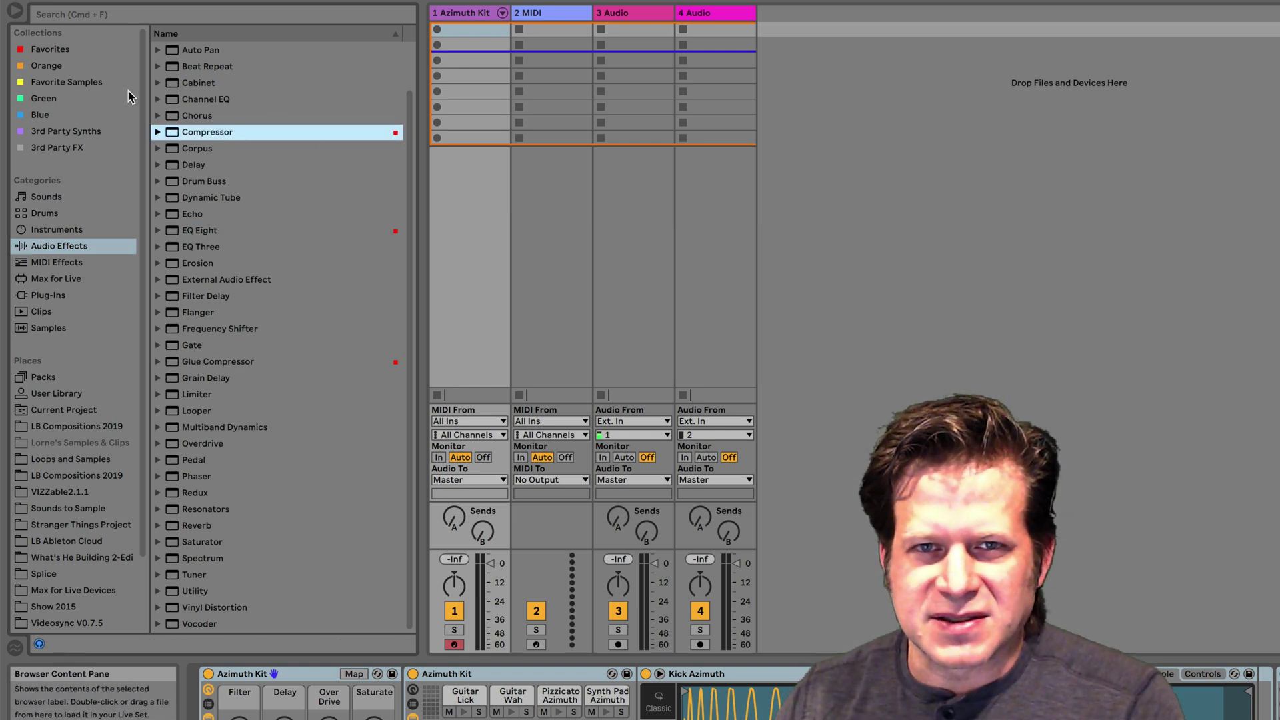
{"action": "left_click", "coordinate": [66, 54]}
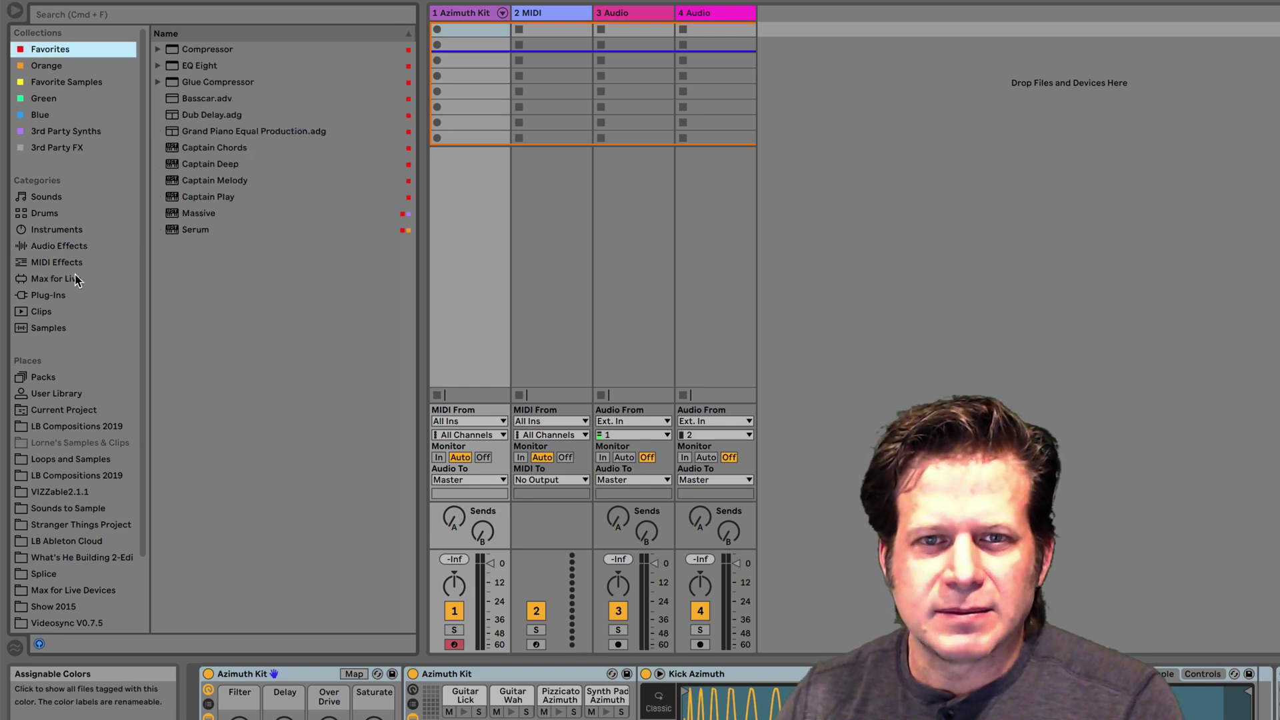
{"action": "left_click", "coordinate": [71, 246]}
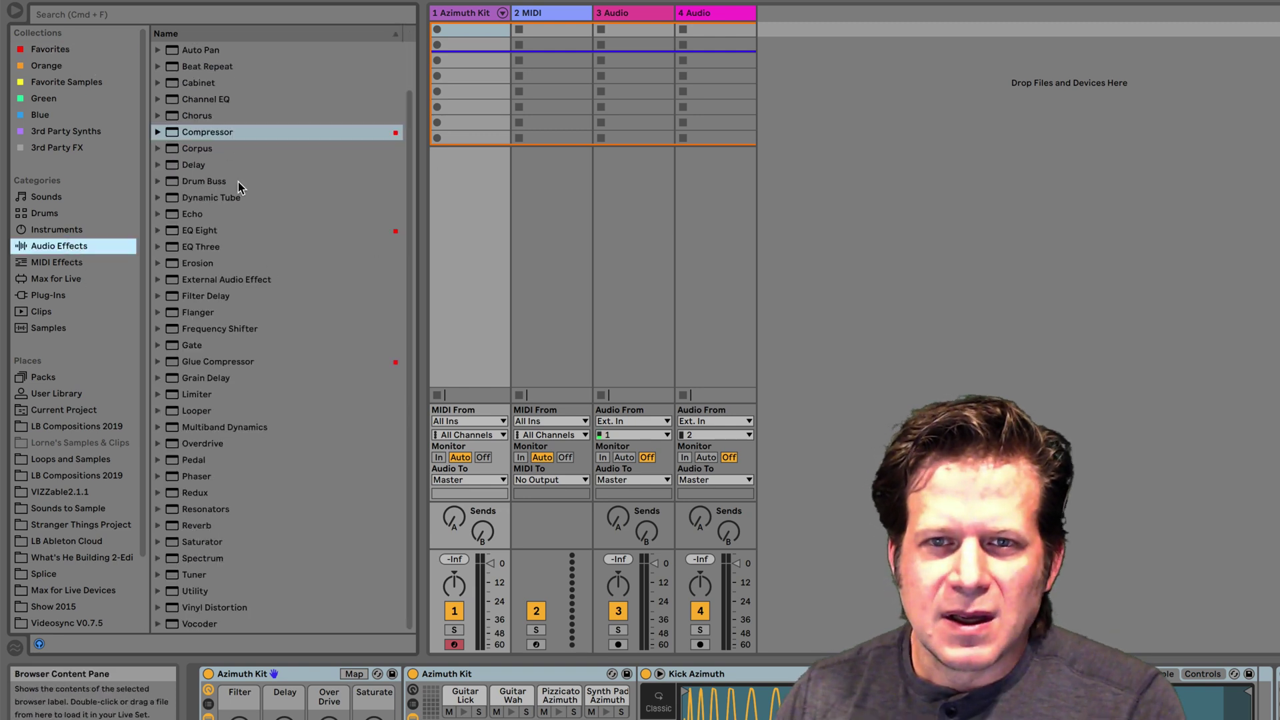
{"action": "left_click", "coordinate": [156, 133]}
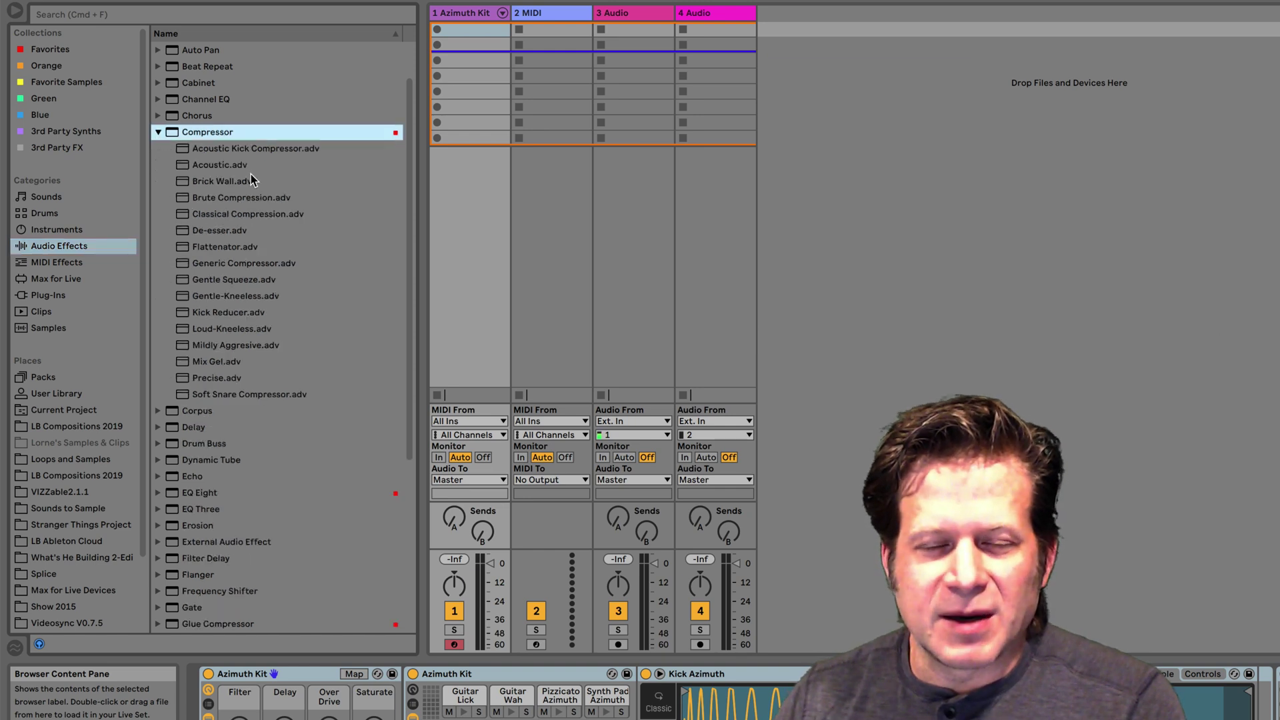
{"action": "left_click_drag", "start_coordinate": [211, 216], "coordinate": [291, 211]}
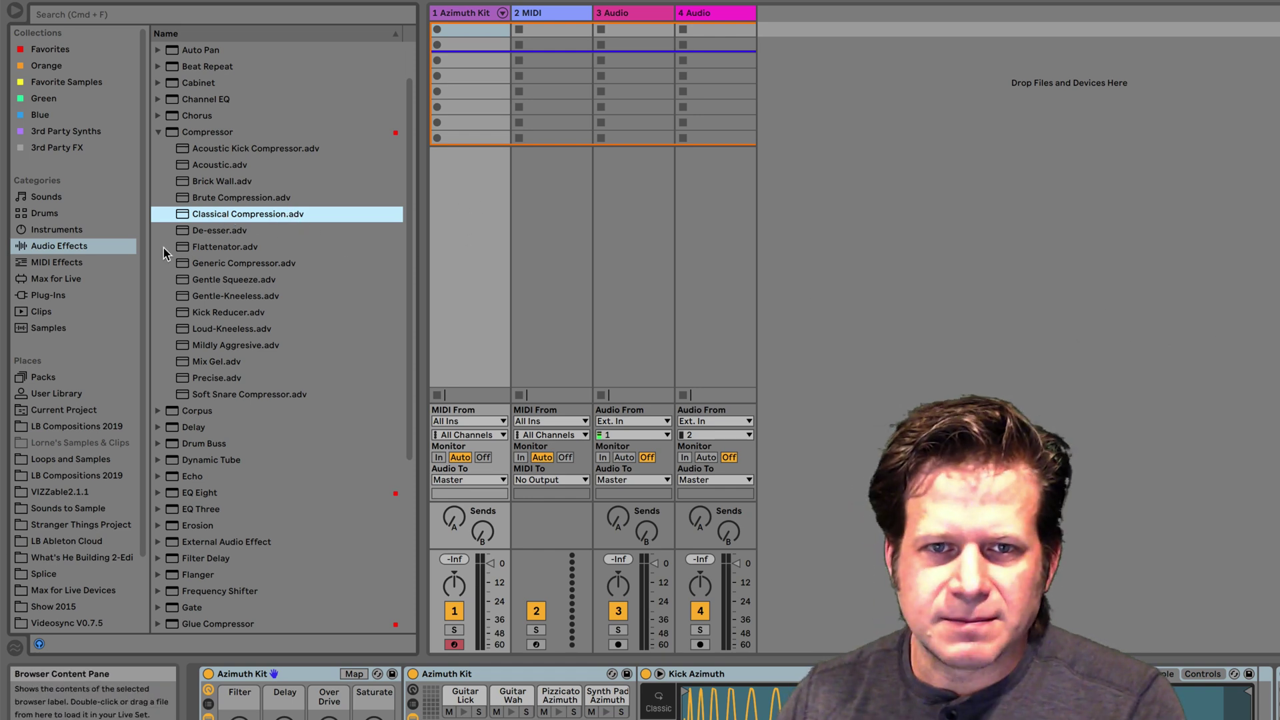
In MIDI Effects, expand and collapse the Pitch presets.
{"action": "left_click", "coordinate": [75, 264]}
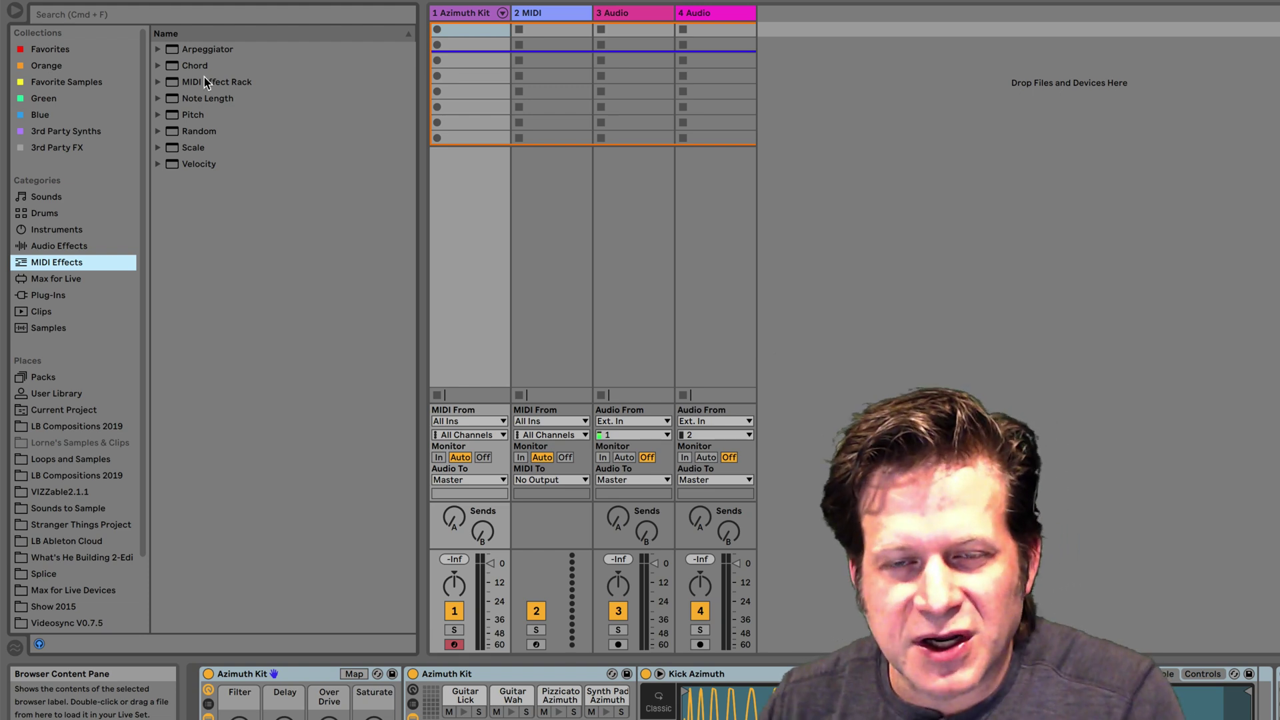
{"action": "left_click", "coordinate": [159, 115]}
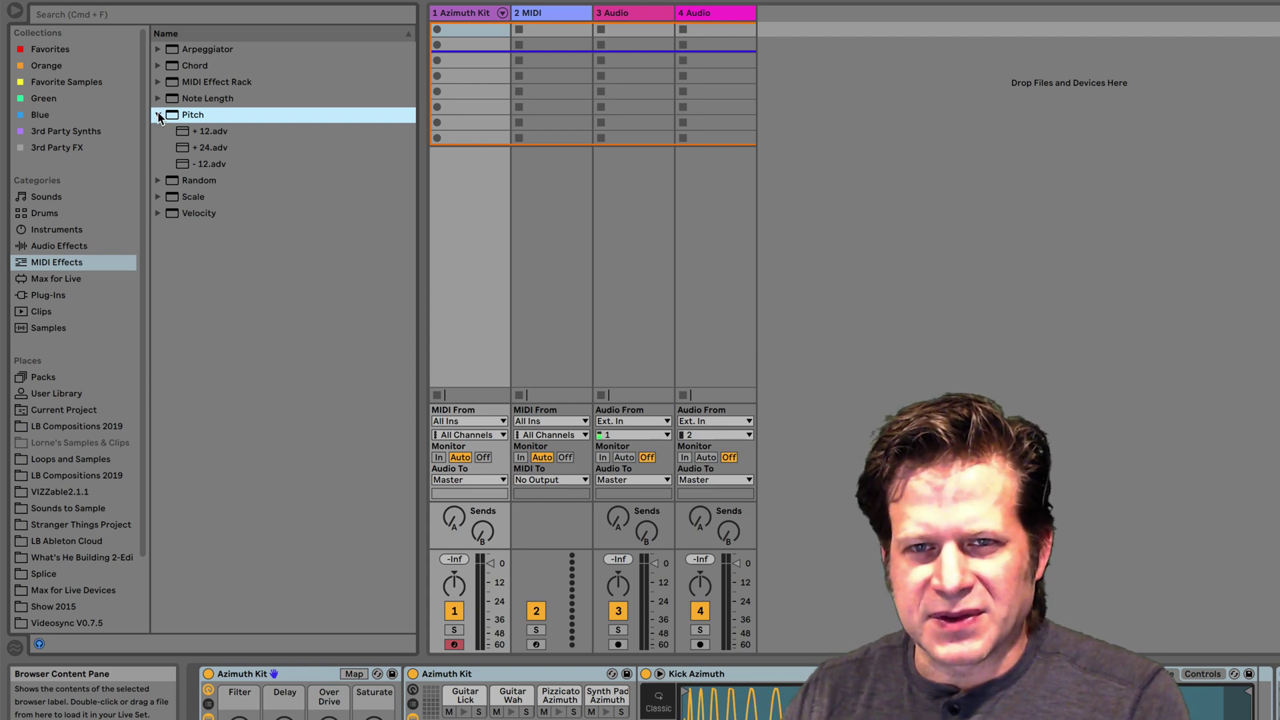
{"action": "left_click", "coordinate": [158, 114]}
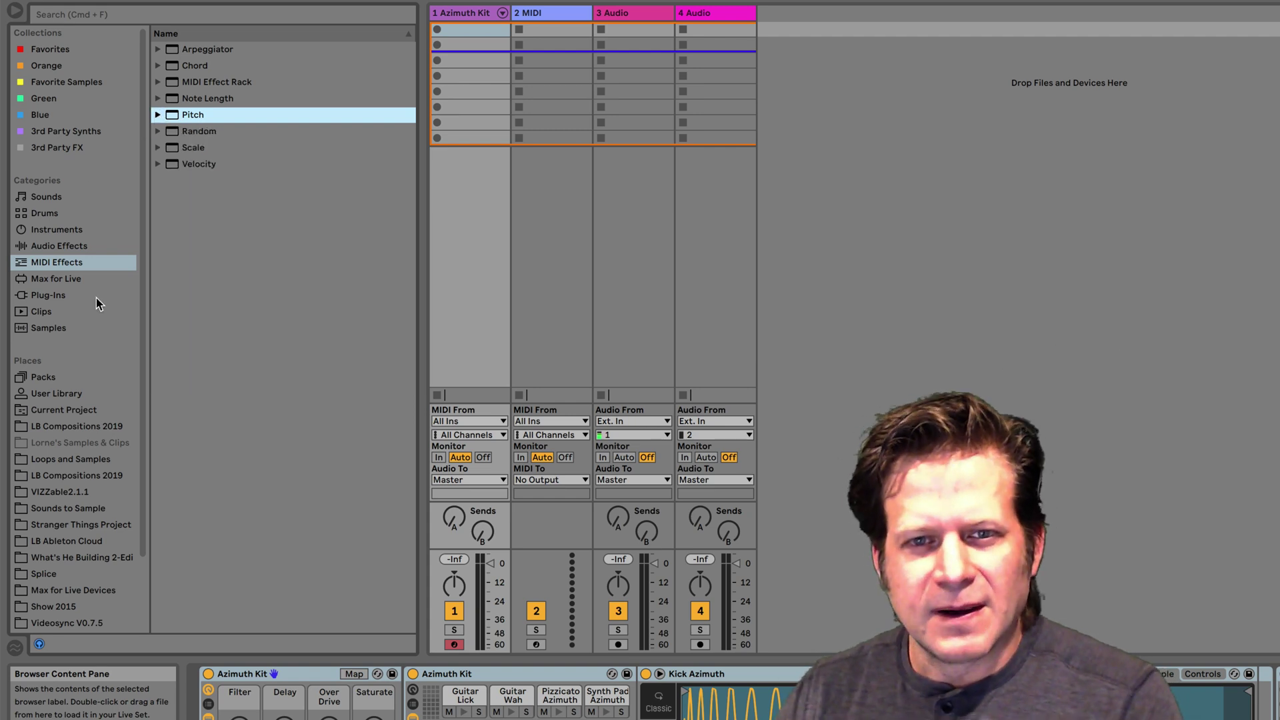
In Max for Live, expand and collapse the Max Audio Effect, Max Instrument and Max MIDI Effect folders.
{"action": "left_click", "coordinate": [68, 279]}
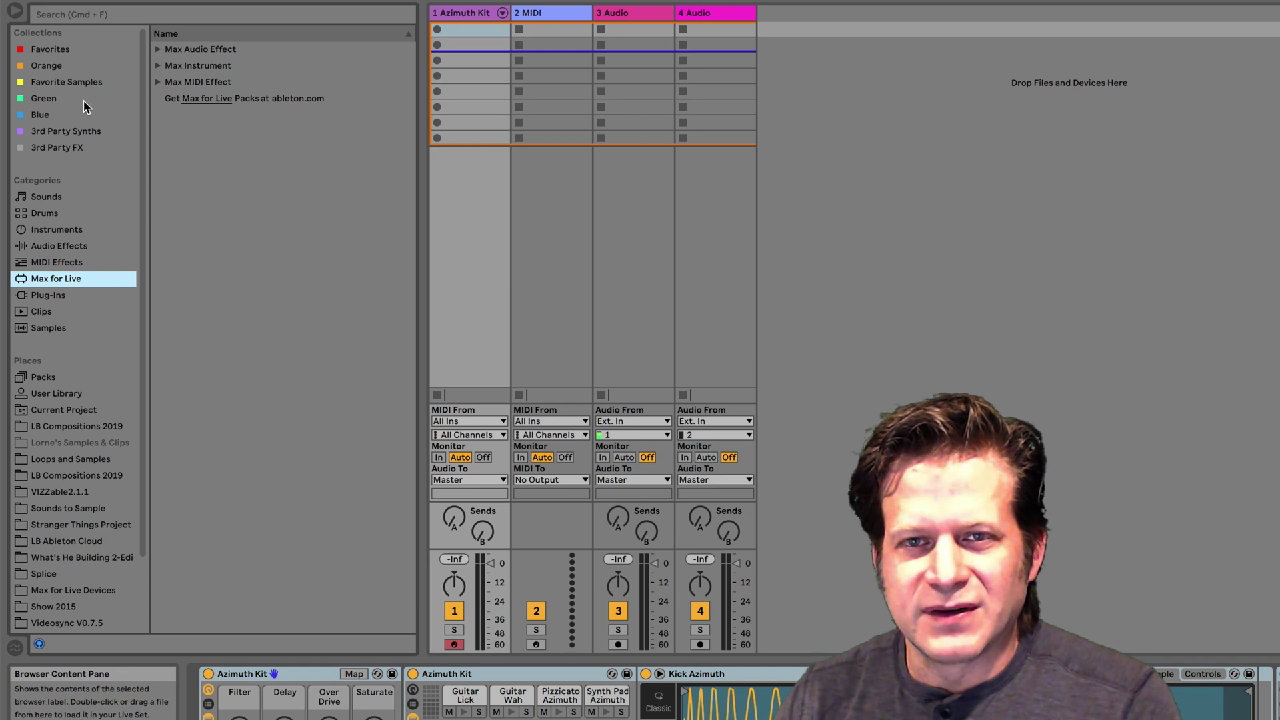
{"action": "left_click", "coordinate": [159, 50]}
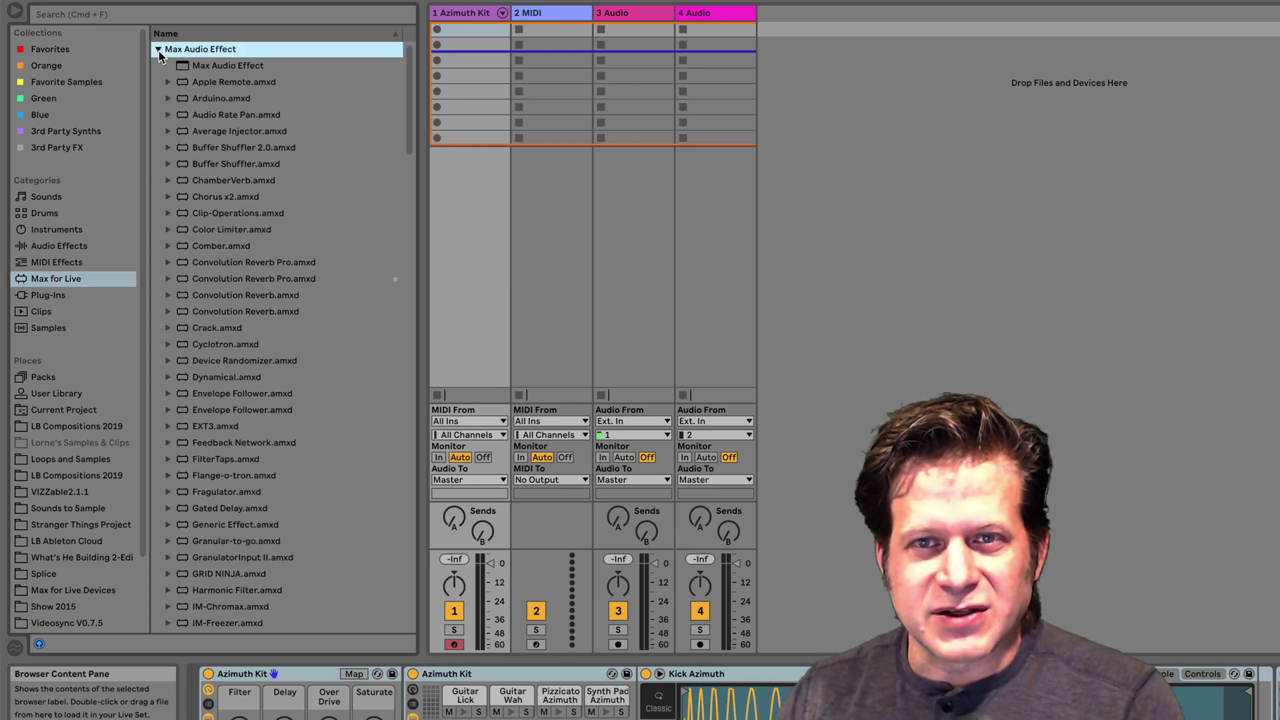
{"action": "left_click", "coordinate": [159, 50]}
{"action": "left_click", "coordinate": [158, 67]}
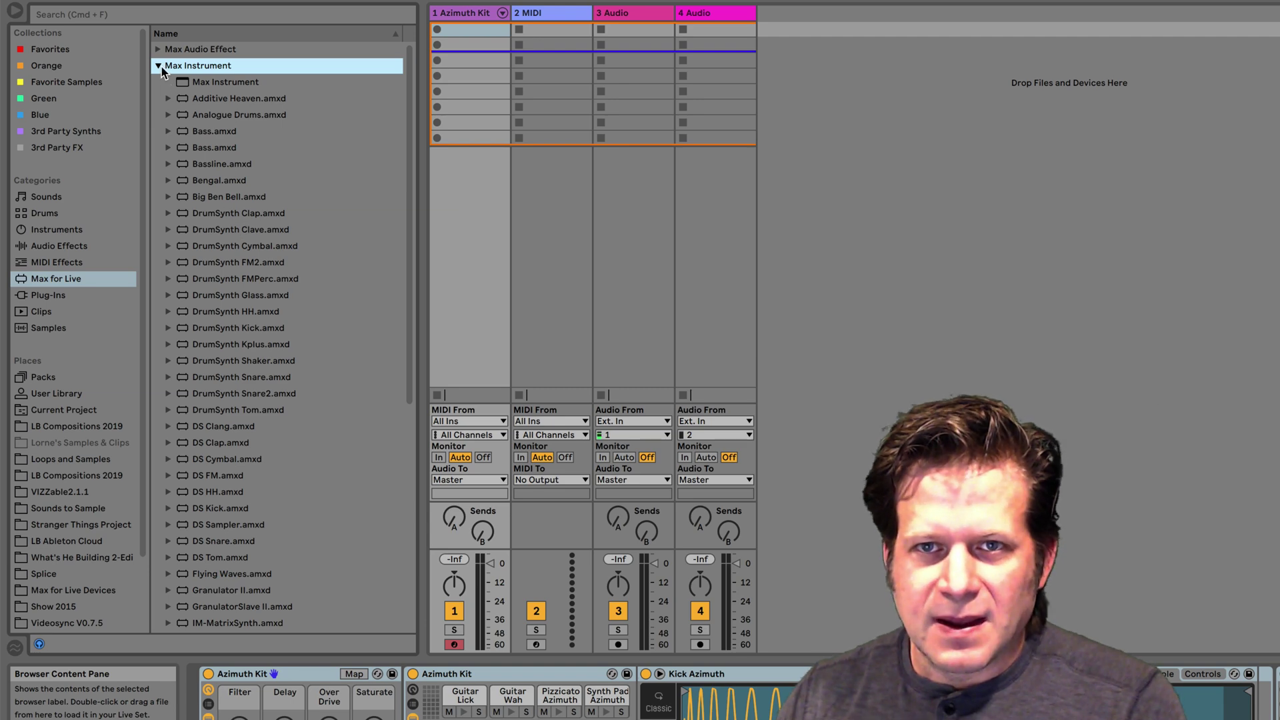
{"action": "left_click", "coordinate": [158, 66]}
{"action": "left_click", "coordinate": [159, 82]}
{"action": "scroll", "coordinate": [278, 294], "scroll_direction": "down", "scroll_amount": 10}
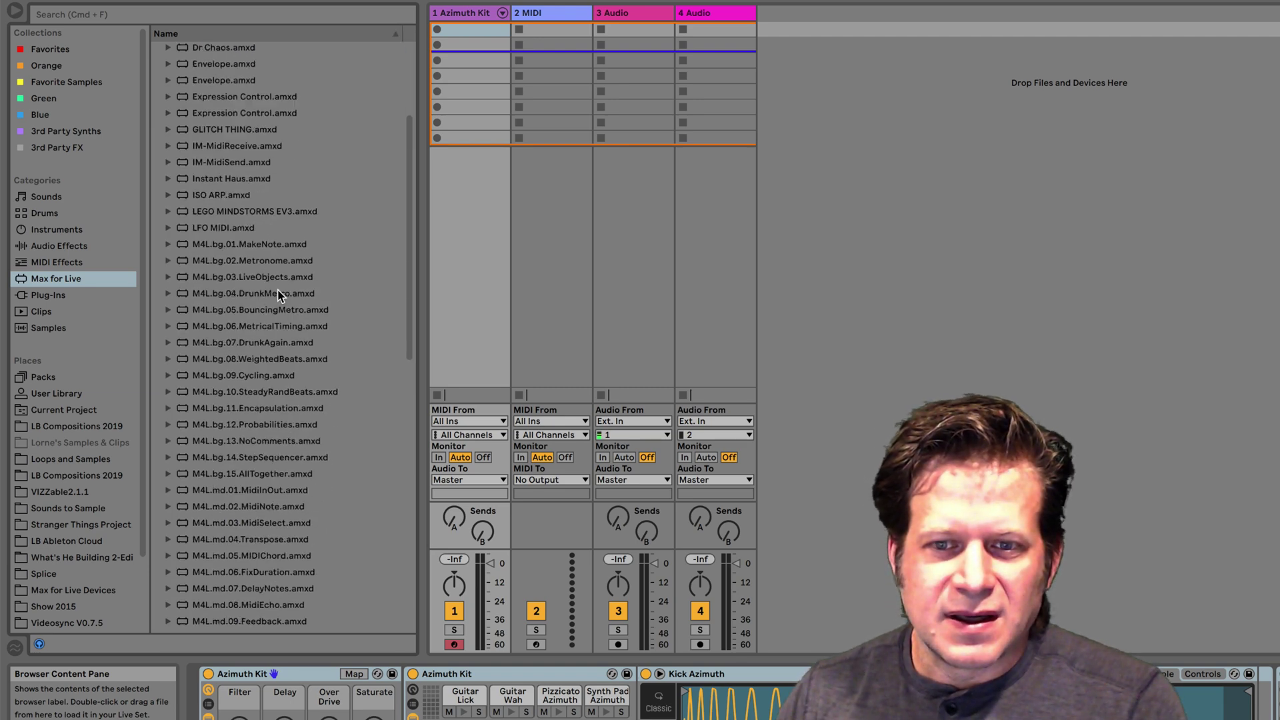
{"action": "scroll", "coordinate": [277, 294], "scroll_direction": "up", "scroll_amount": 8}
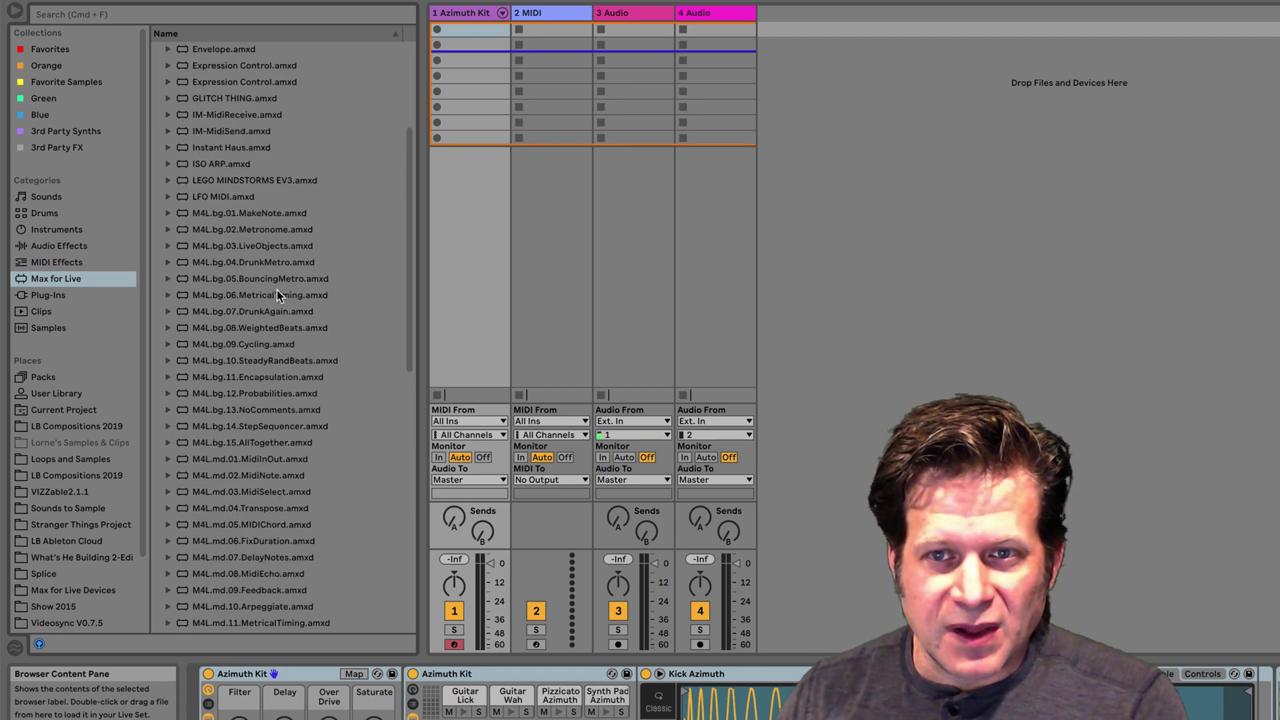
{"action": "scroll", "coordinate": [276, 287], "scroll_direction": "up", "scroll_amount": 1}
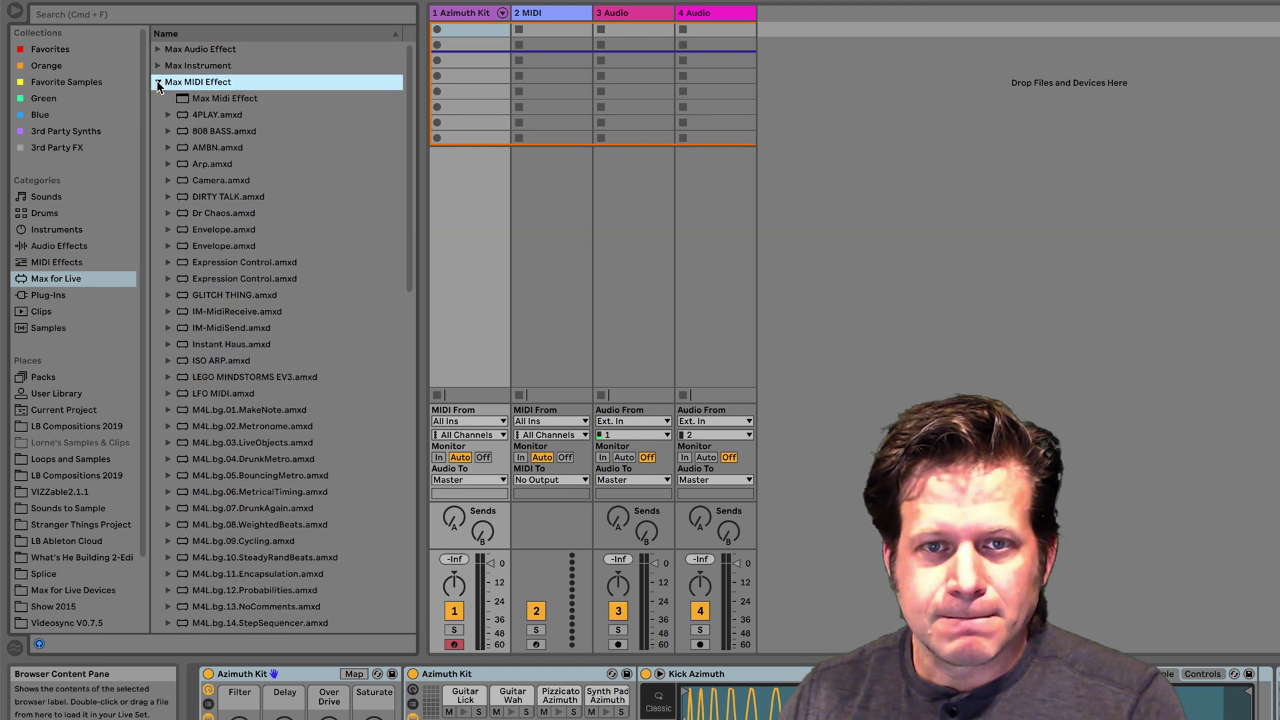
{"action": "left_click", "coordinate": [159, 81]}
Under Plug-Ins, expand the VST folder, scroll through its plug-ins, and collapse it again.
{"action": "left_click", "coordinate": [74, 296]}
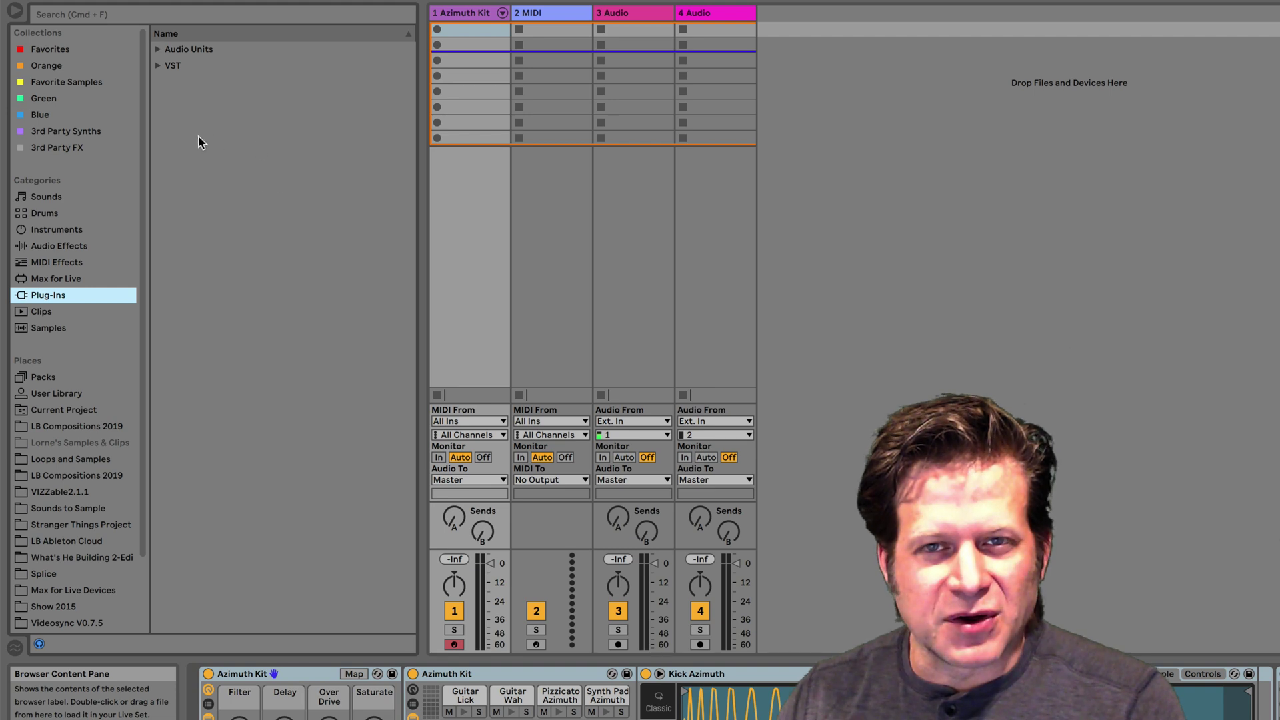
{"action": "left_click", "coordinate": [158, 66]}
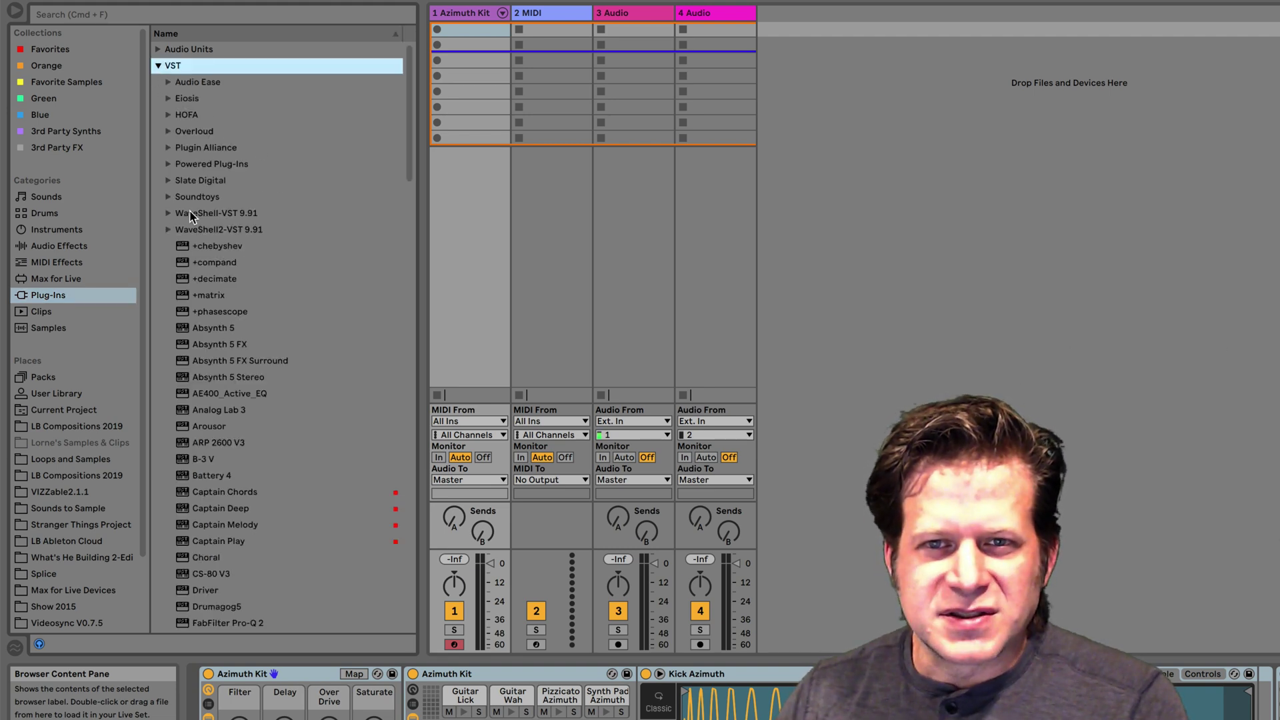
{"action": "scroll", "coordinate": [249, 282], "scroll_direction": "down", "scroll_amount": 15}
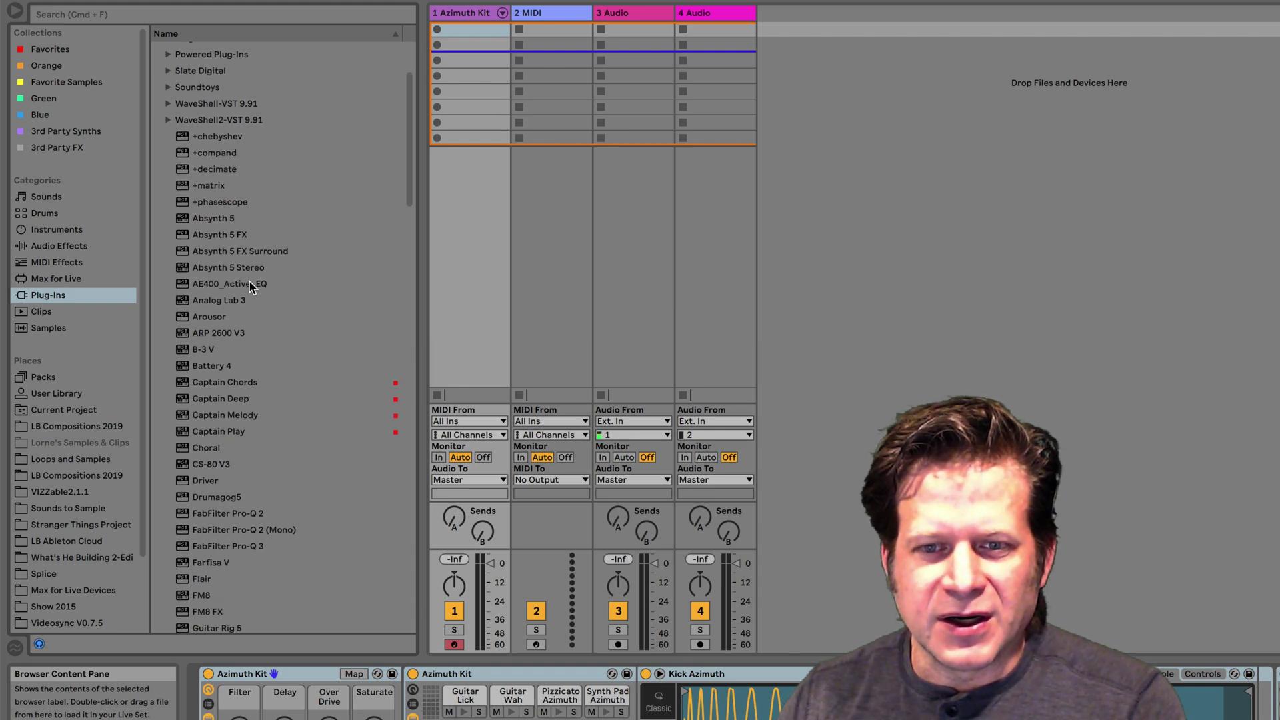
{"action": "scroll", "coordinate": [250, 285], "scroll_direction": "down", "scroll_amount": 15}
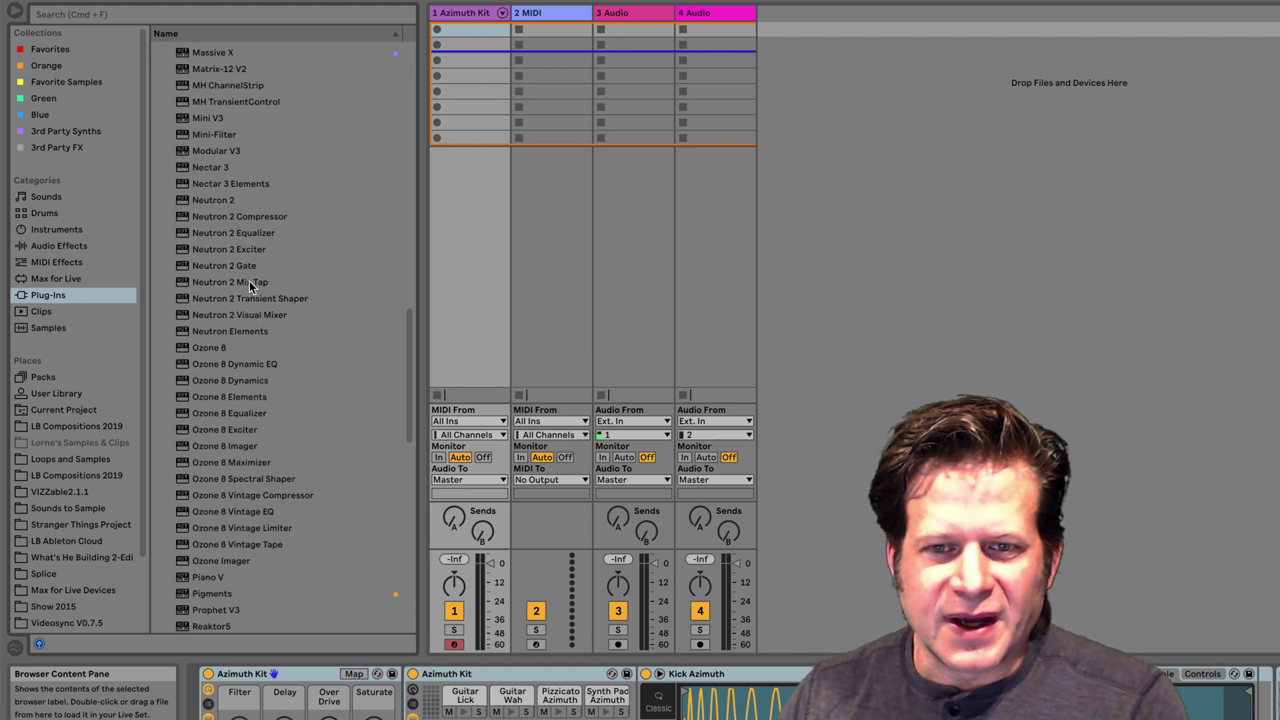
{"action": "scroll", "coordinate": [249, 286], "scroll_direction": "down", "scroll_amount": 3}
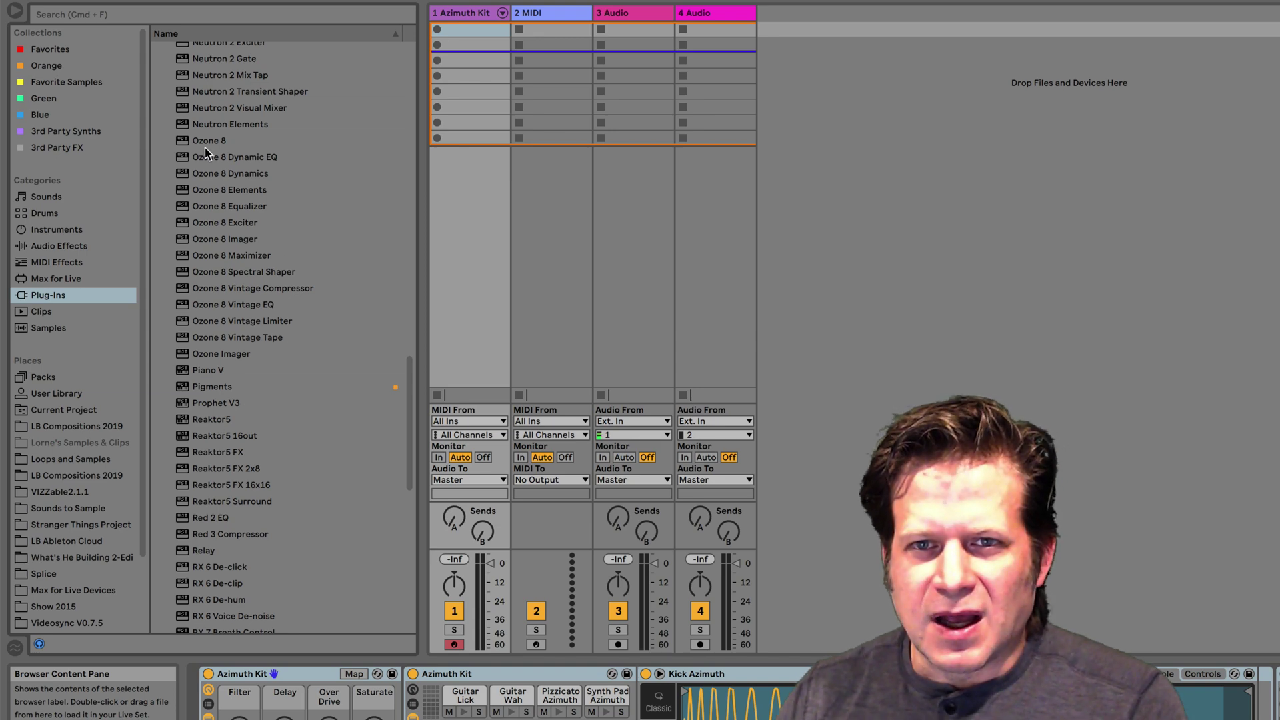
{"action": "scroll", "coordinate": [229, 300], "scroll_direction": "down", "scroll_amount": 4}
{"action": "scroll", "coordinate": [230, 296], "scroll_direction": "up", "scroll_amount": 12}
{"action": "scroll", "coordinate": [229, 290], "scroll_direction": "up", "scroll_amount": 20}
{"action": "scroll", "coordinate": [229, 285], "scroll_direction": "up", "scroll_amount": 3}
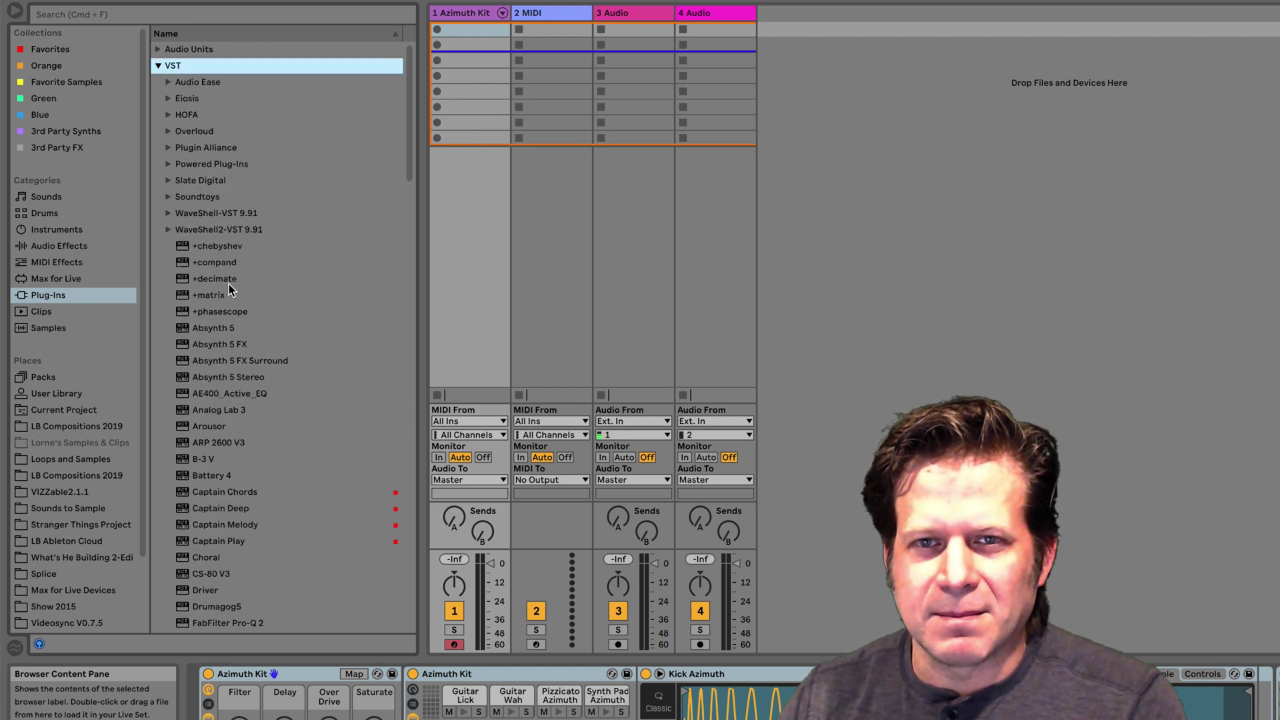
{"action": "left_click", "coordinate": [158, 66]}
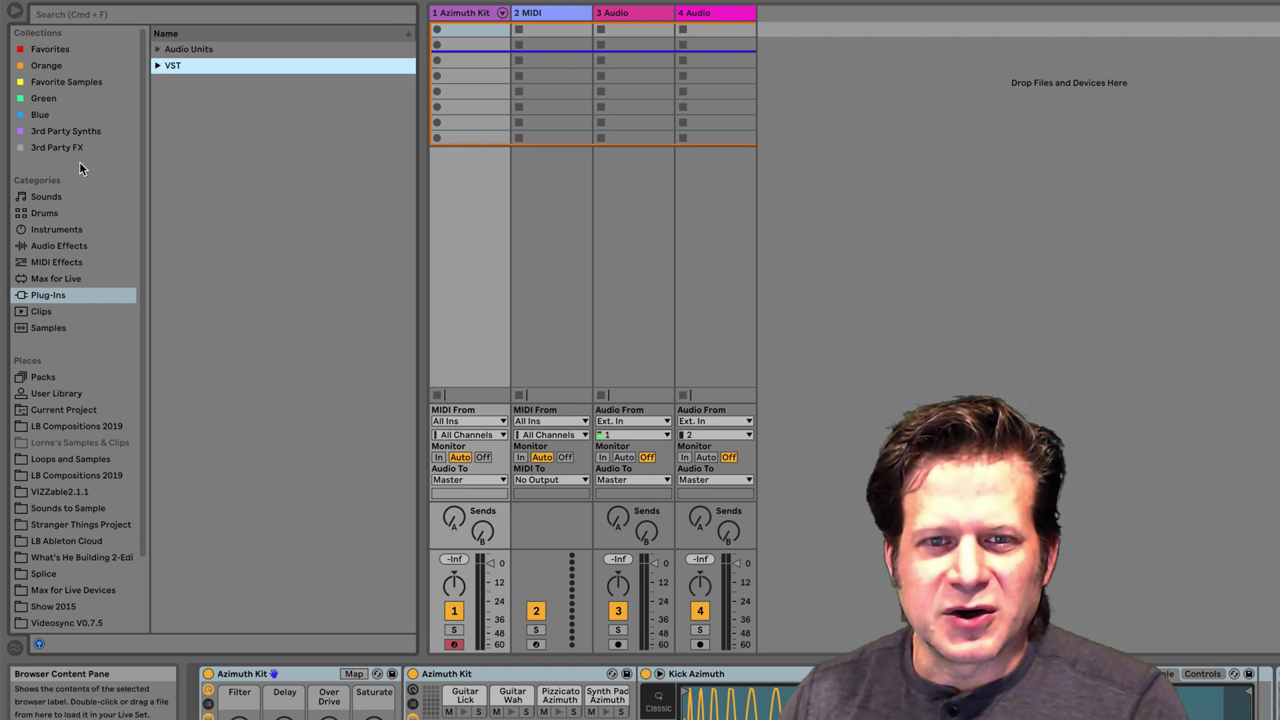
From Clips, drop 8NVG Drums 73bpm.alc into track 2's first slot and launch it.
{"action": "left_click", "coordinate": [71, 318]}
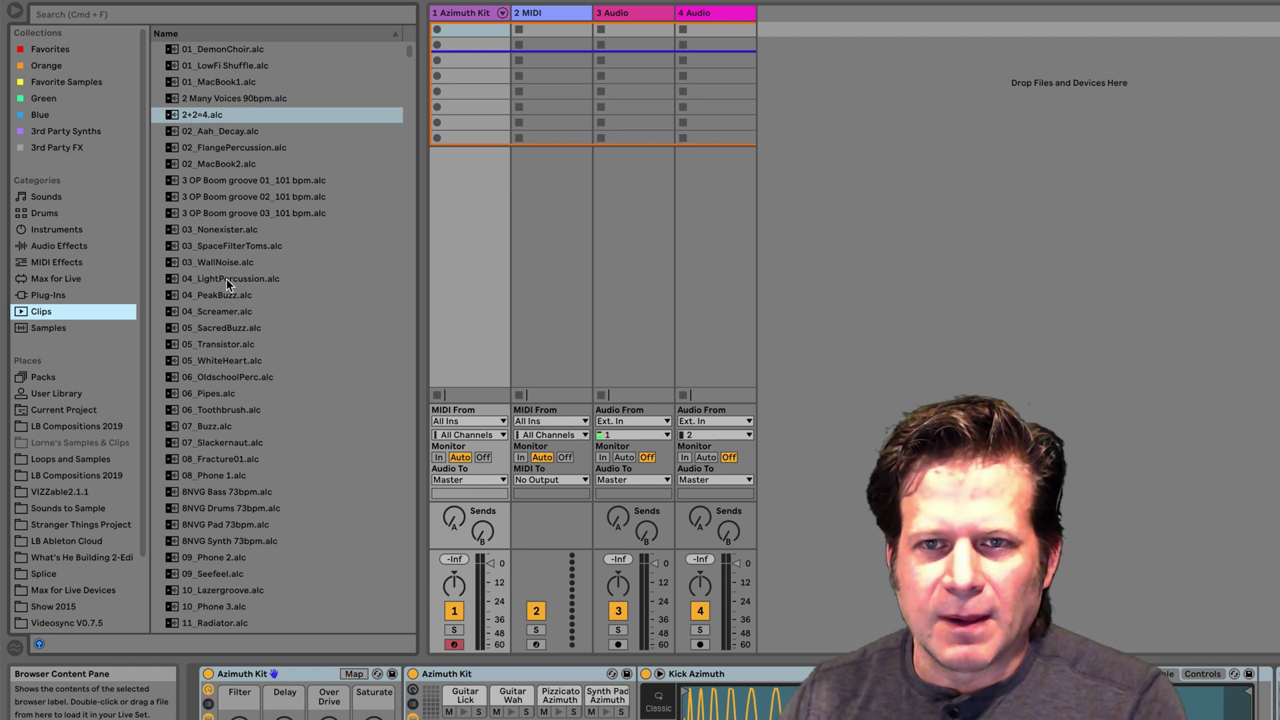
{"action": "left_click", "coordinate": [244, 213]}
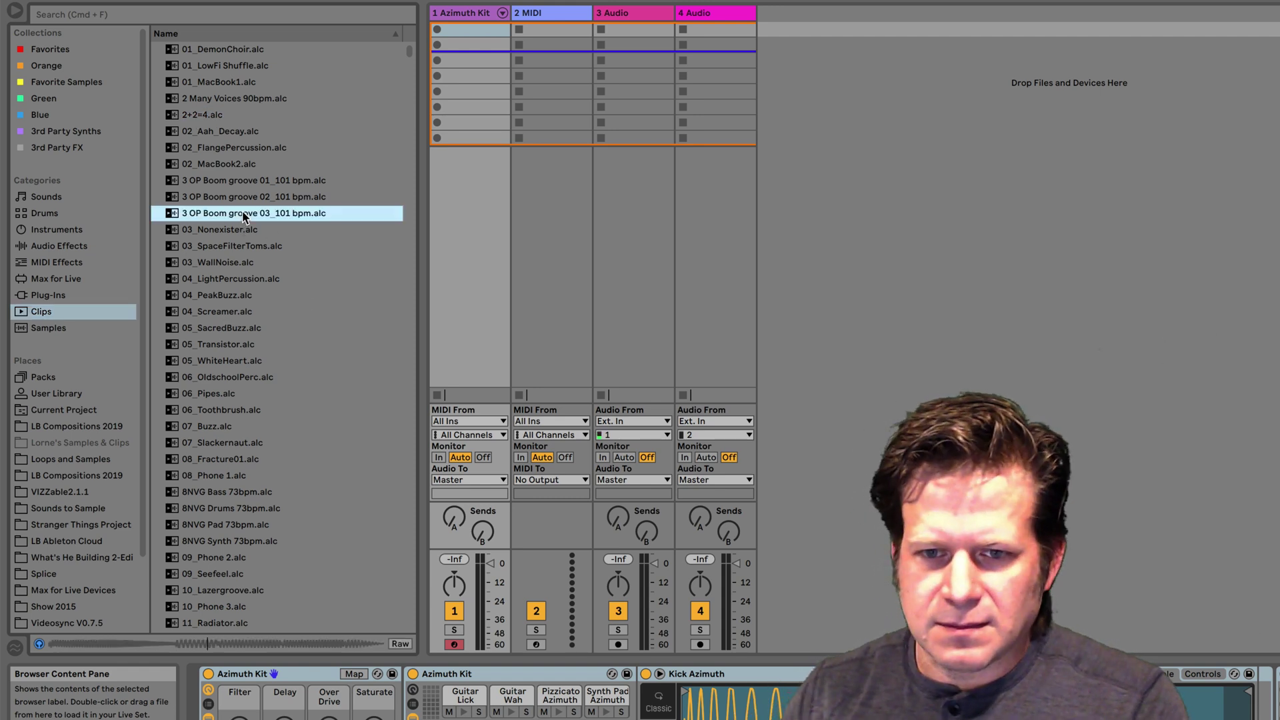
{"action": "left_click", "coordinate": [248, 510]}
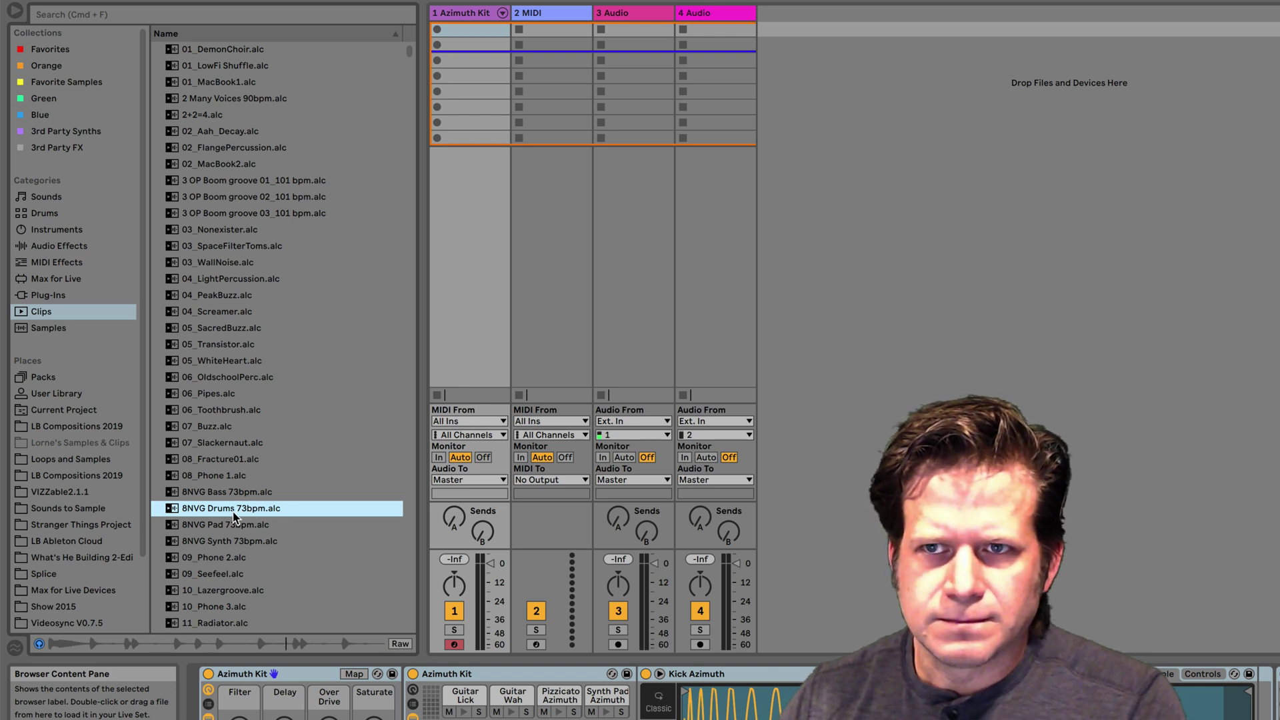
{"action": "key", "text": "Left"}
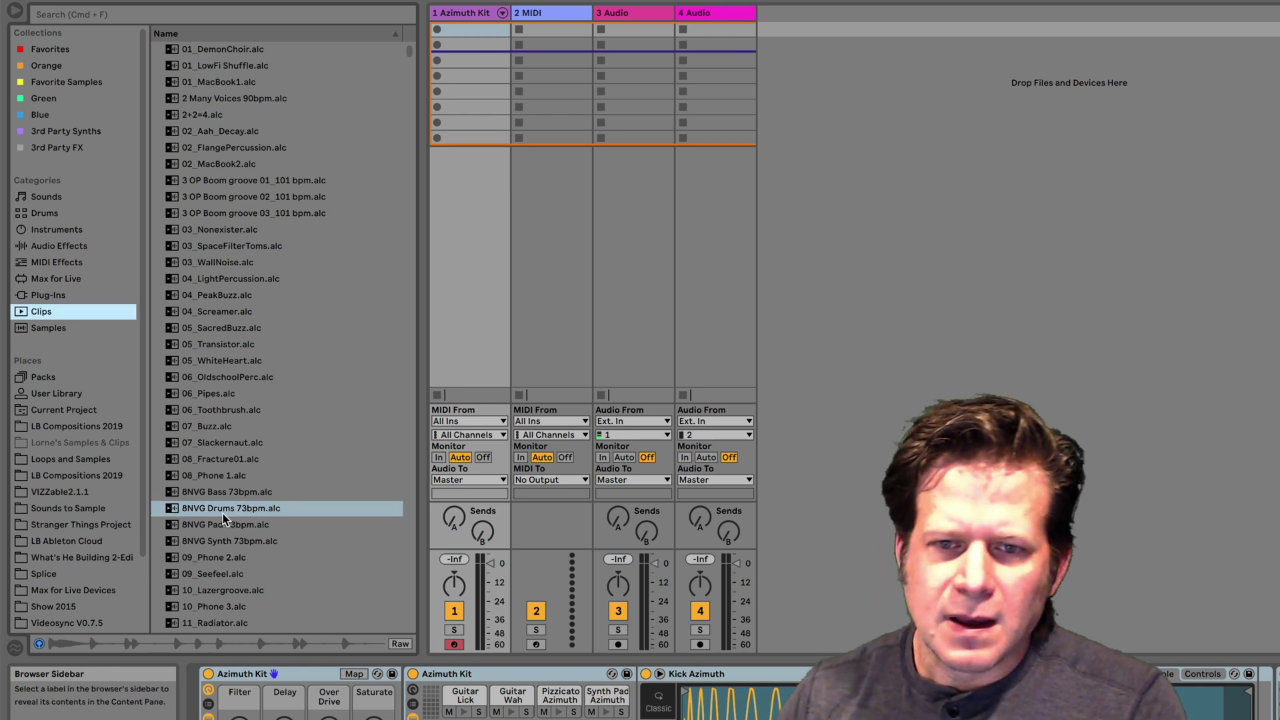
{"action": "left_click_drag", "start_coordinate": [223, 515], "coordinate": [548, 44]}
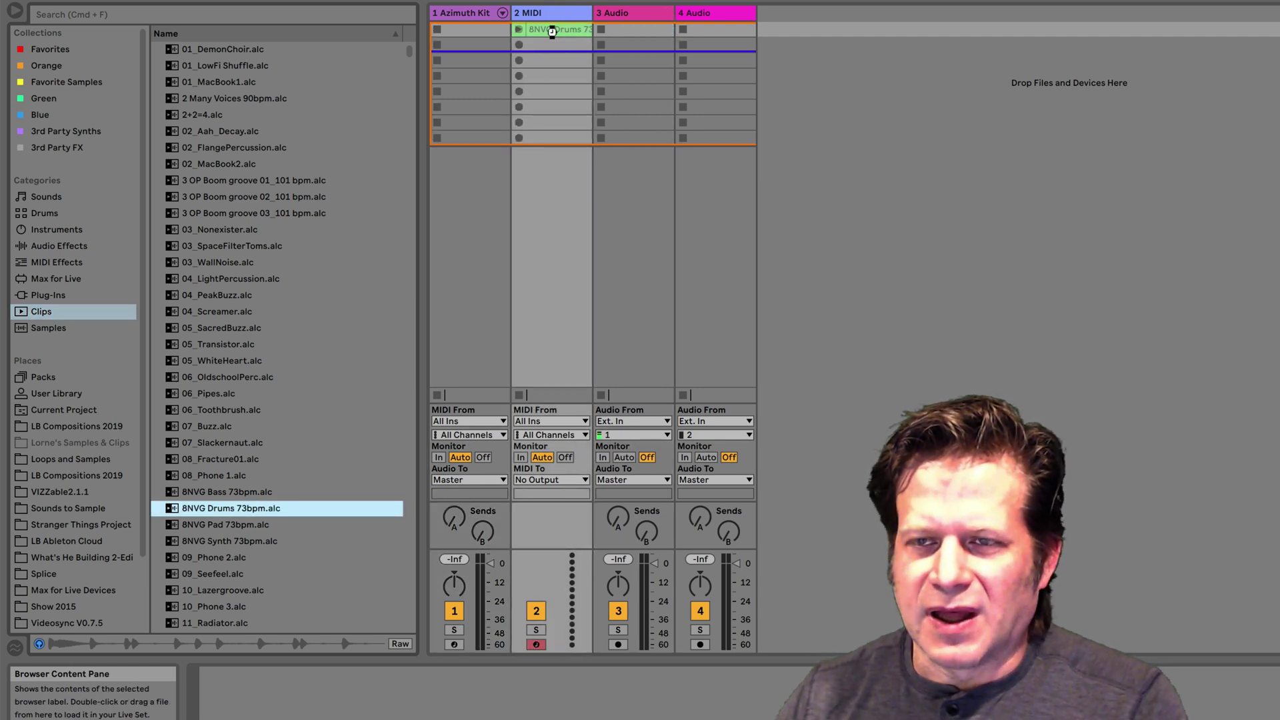
{"action": "left_click", "coordinate": [518, 30]}
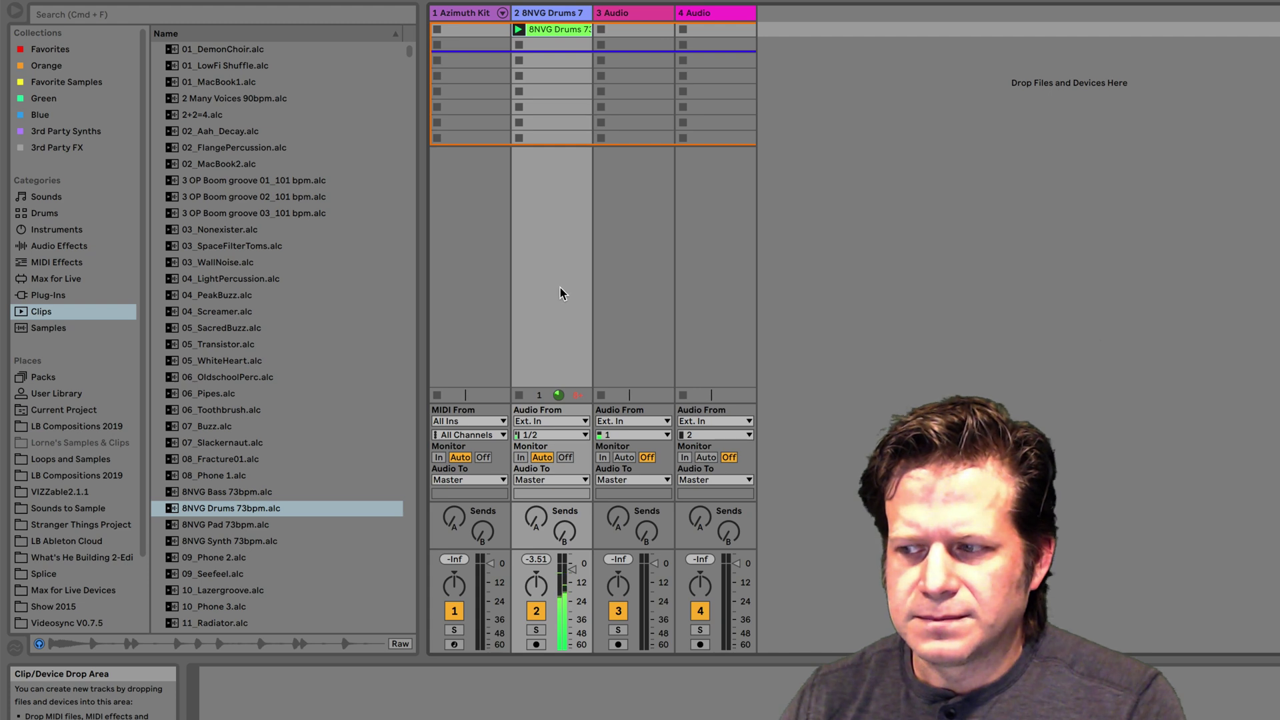
Look over the Samples library, then switch the browser to the installed Packs list.
{"action": "left_click", "coordinate": [56, 333]}
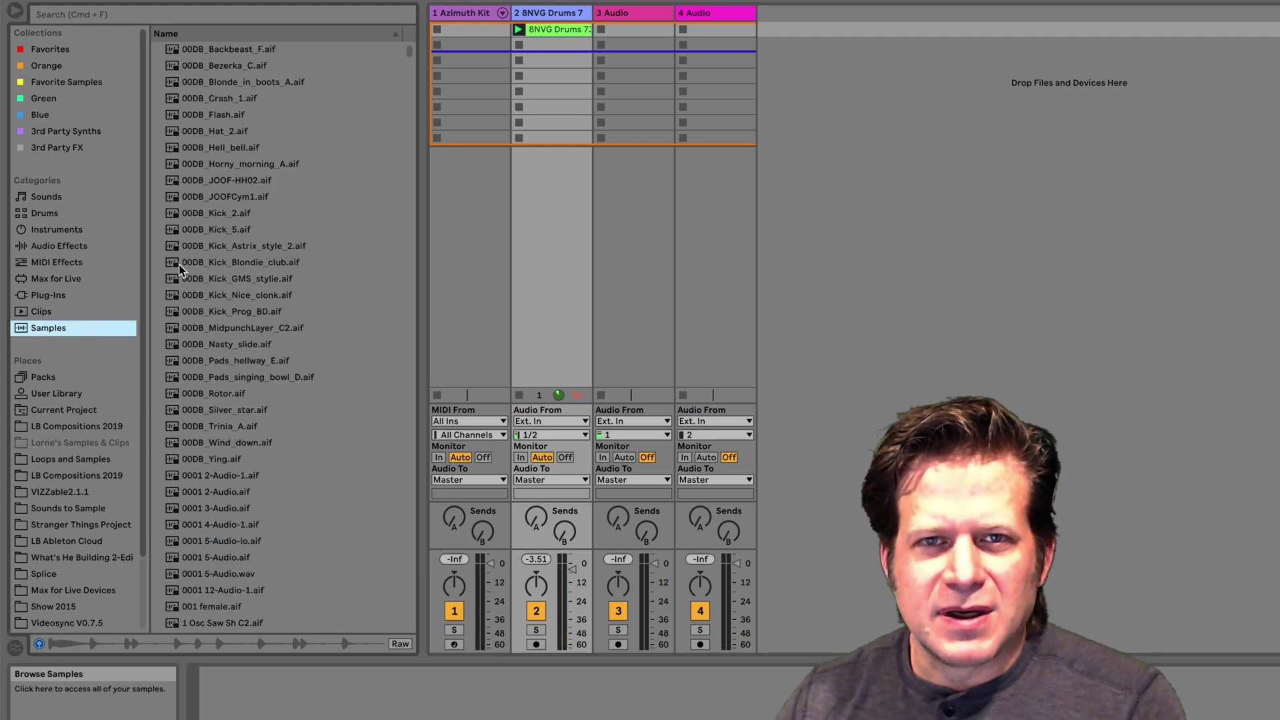
{"action": "mouse_move", "coordinate": [411, 60]}
{"action": "left_mouse_down"}
{"action": "mouse_move", "coordinate": [399, 167]}
{"action": "mouse_move", "coordinate": [411, 425]}
{"action": "mouse_move", "coordinate": [410, 34]}
{"action": "left_mouse_up"}
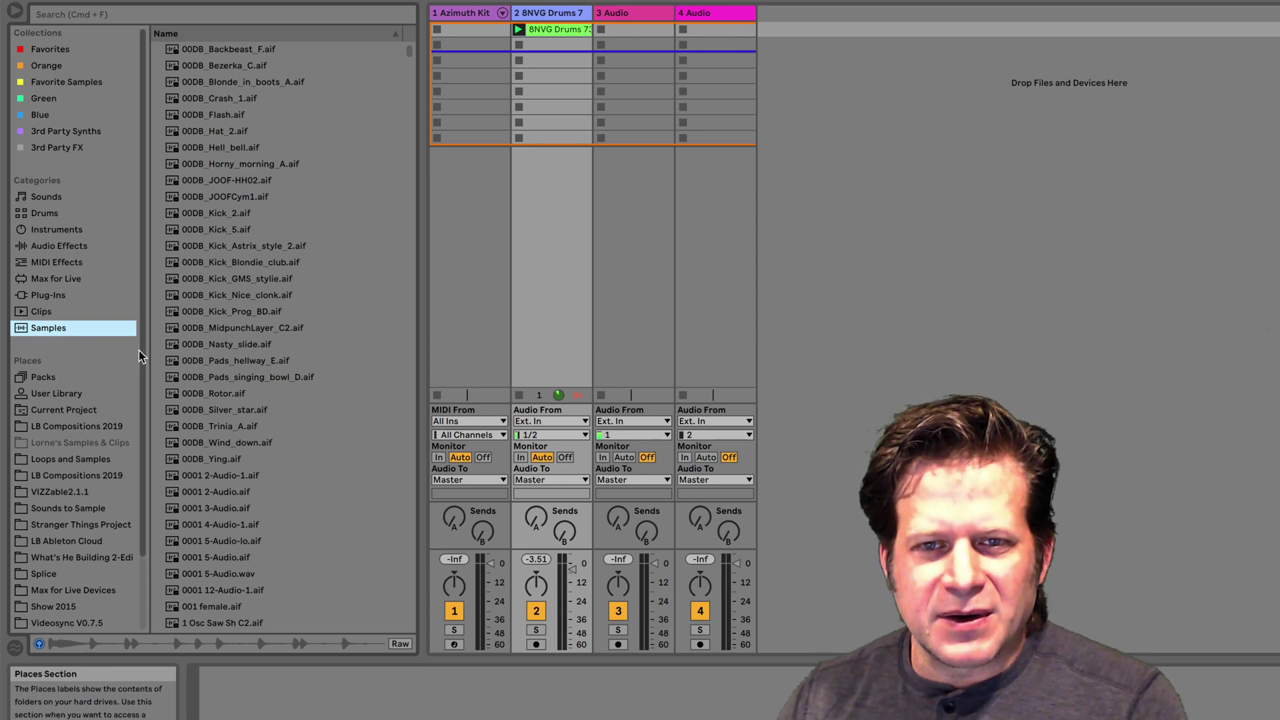
{"action": "scroll", "coordinate": [145, 372], "scroll_direction": "down", "scroll_amount": 5}
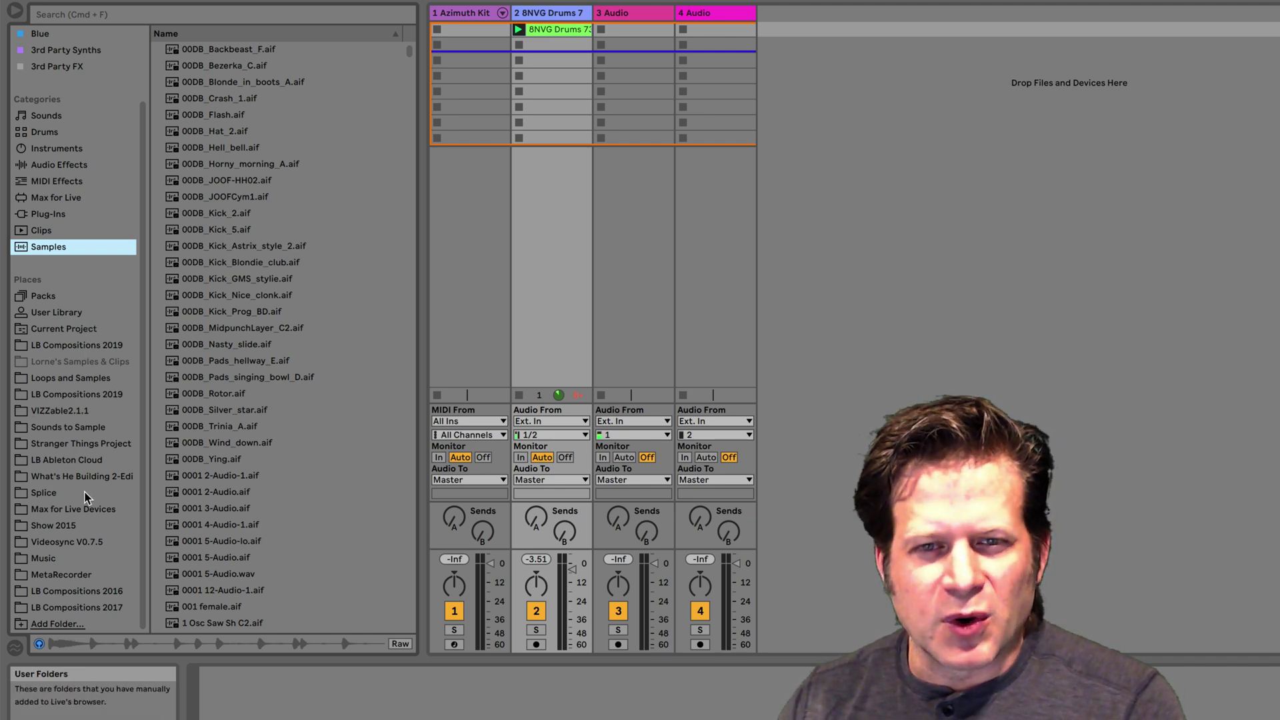
{"action": "scroll", "coordinate": [85, 493], "scroll_direction": "up", "scroll_amount": 3}
{"action": "scroll", "coordinate": [85, 496], "scroll_direction": "up", "scroll_amount": 2}
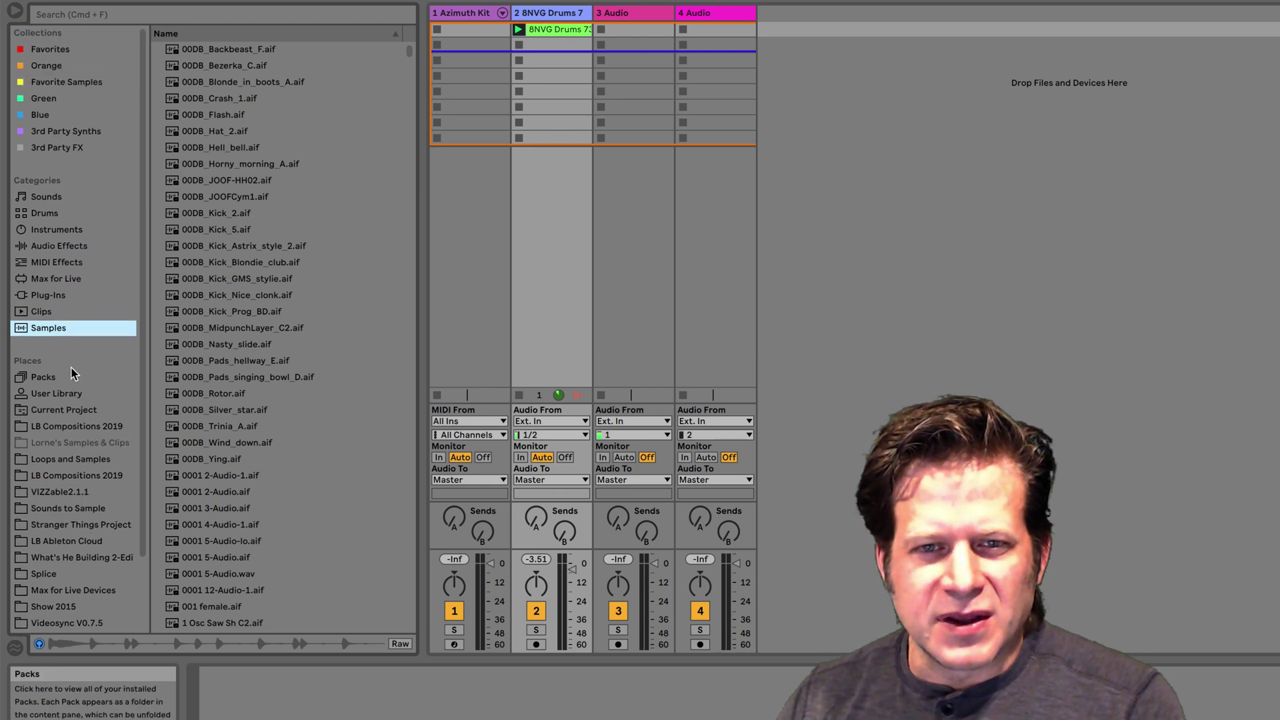
{"action": "left_click", "coordinate": [53, 377]}
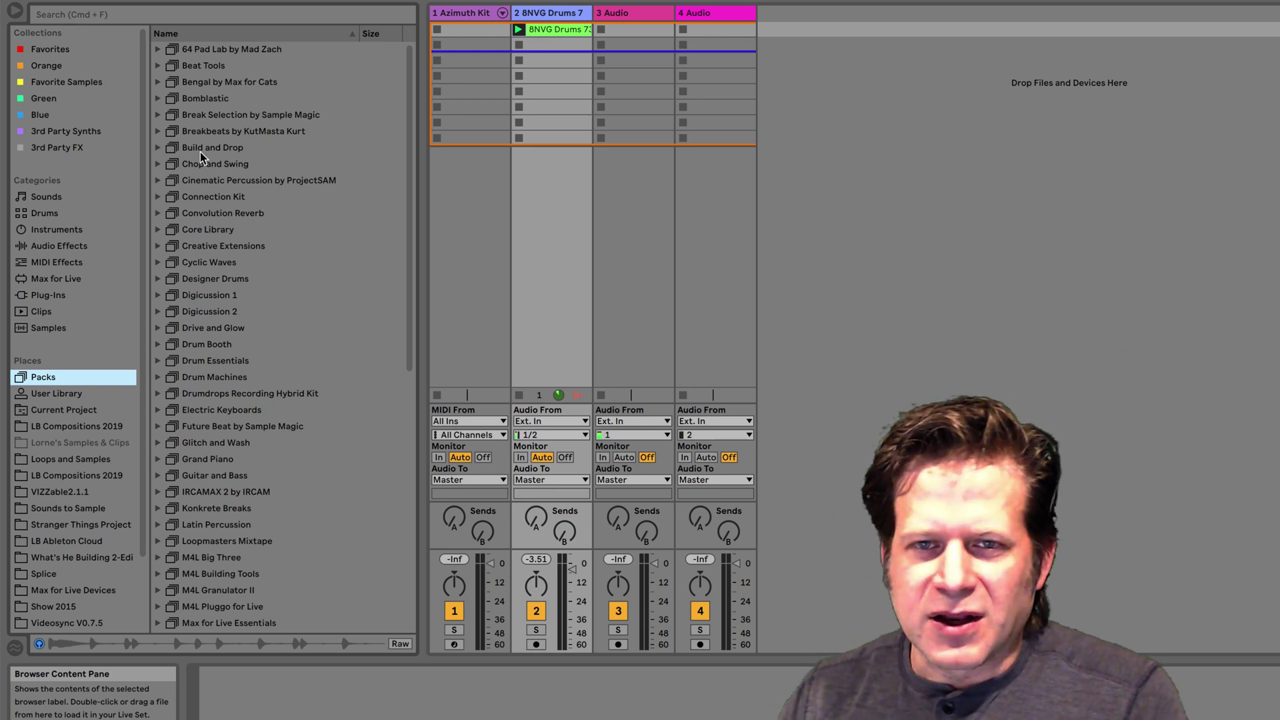
Look through the Packs list, briefly expanding Chop and Swing and the 5 available downloads.
{"action": "left_click", "coordinate": [158, 164]}
{"action": "left_click", "coordinate": [158, 164]}
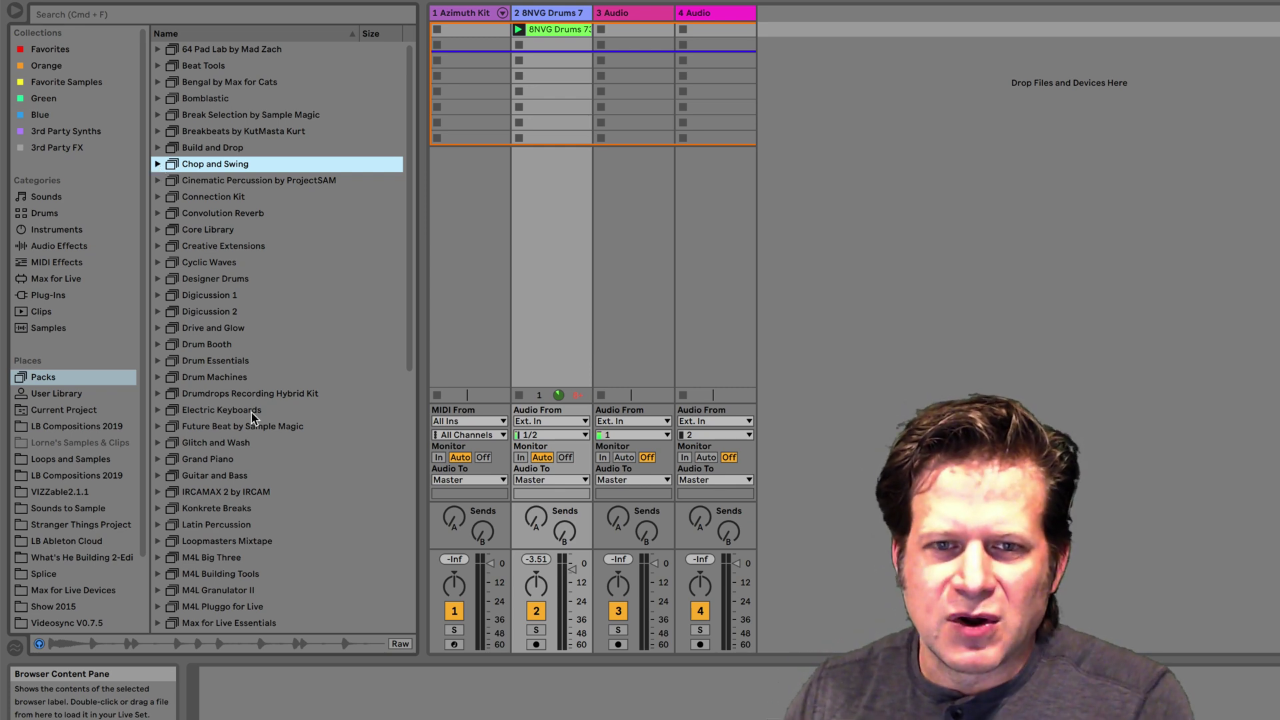
{"action": "scroll", "coordinate": [276, 415], "scroll_direction": "down", "scroll_amount": 7}
{"action": "scroll", "coordinate": [276, 415], "scroll_direction": "down", "scroll_amount": 8}
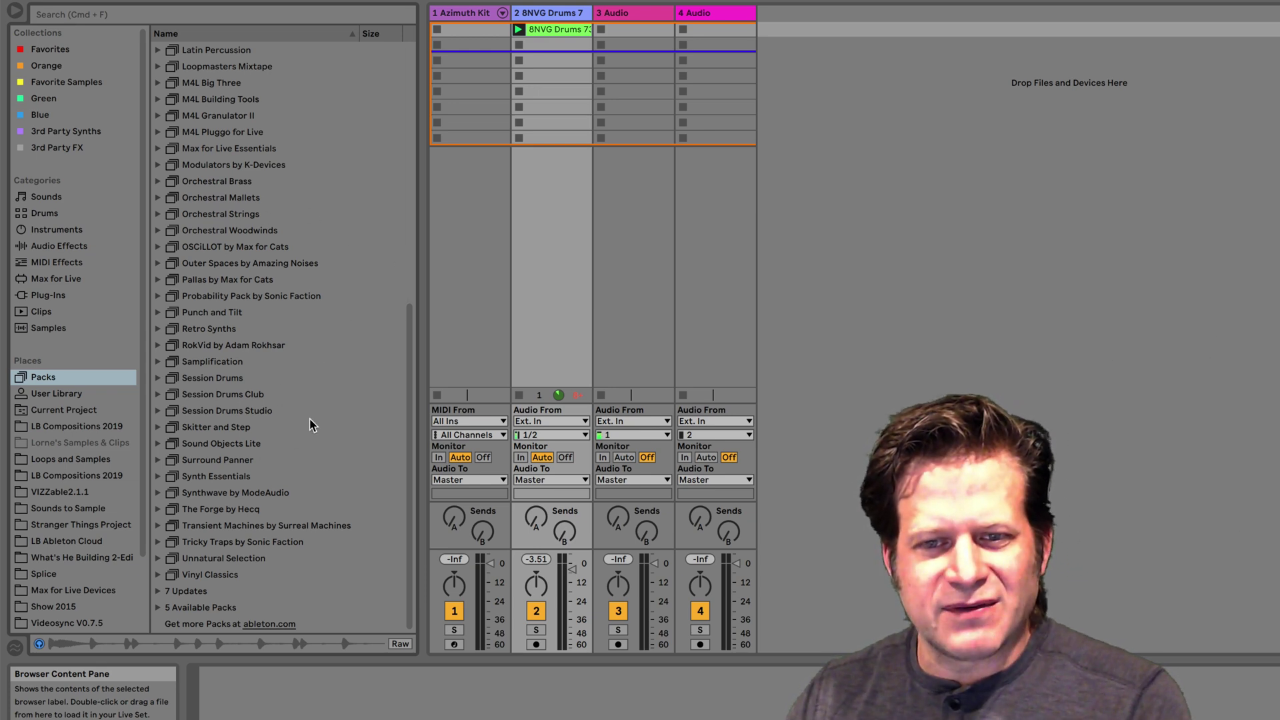
{"action": "left_click", "coordinate": [156, 608]}
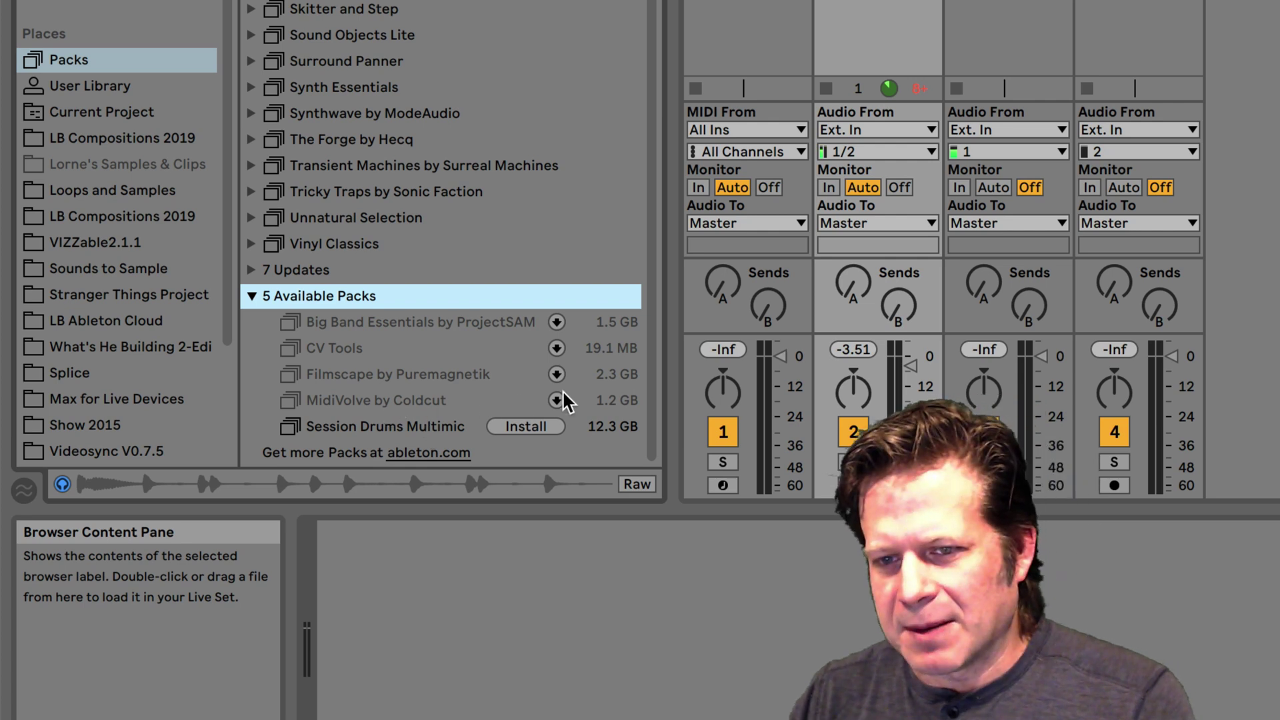
{"action": "left_click", "coordinate": [253, 296]}
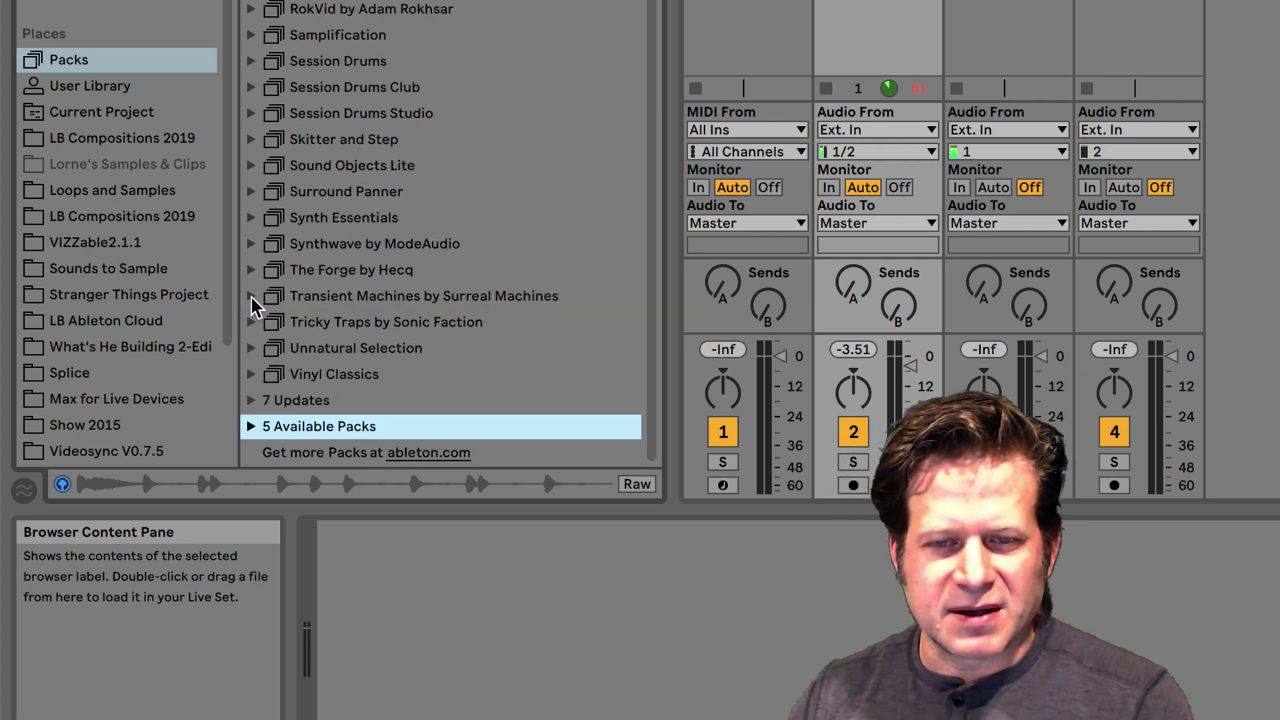
Download and install the Bengal by Max for Cats update from the 7 Updates folder.
{"action": "left_click", "coordinate": [254, 400]}
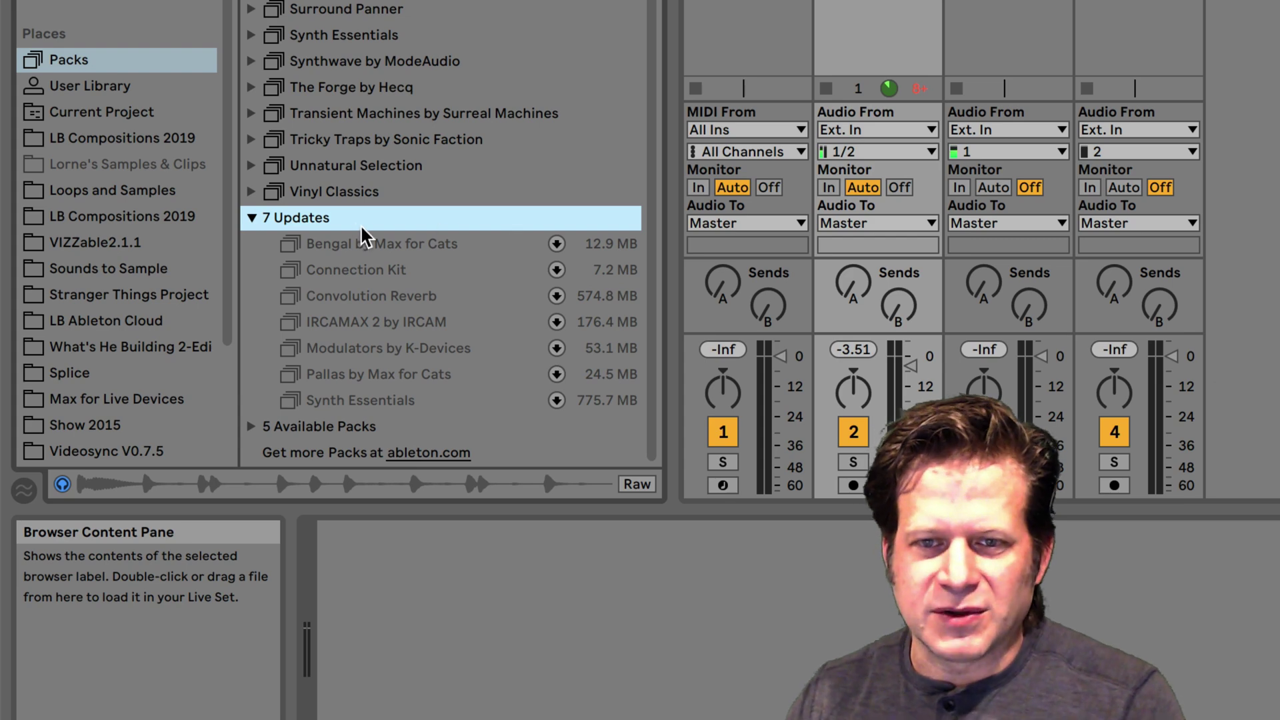
{"action": "left_click", "coordinate": [557, 244]}
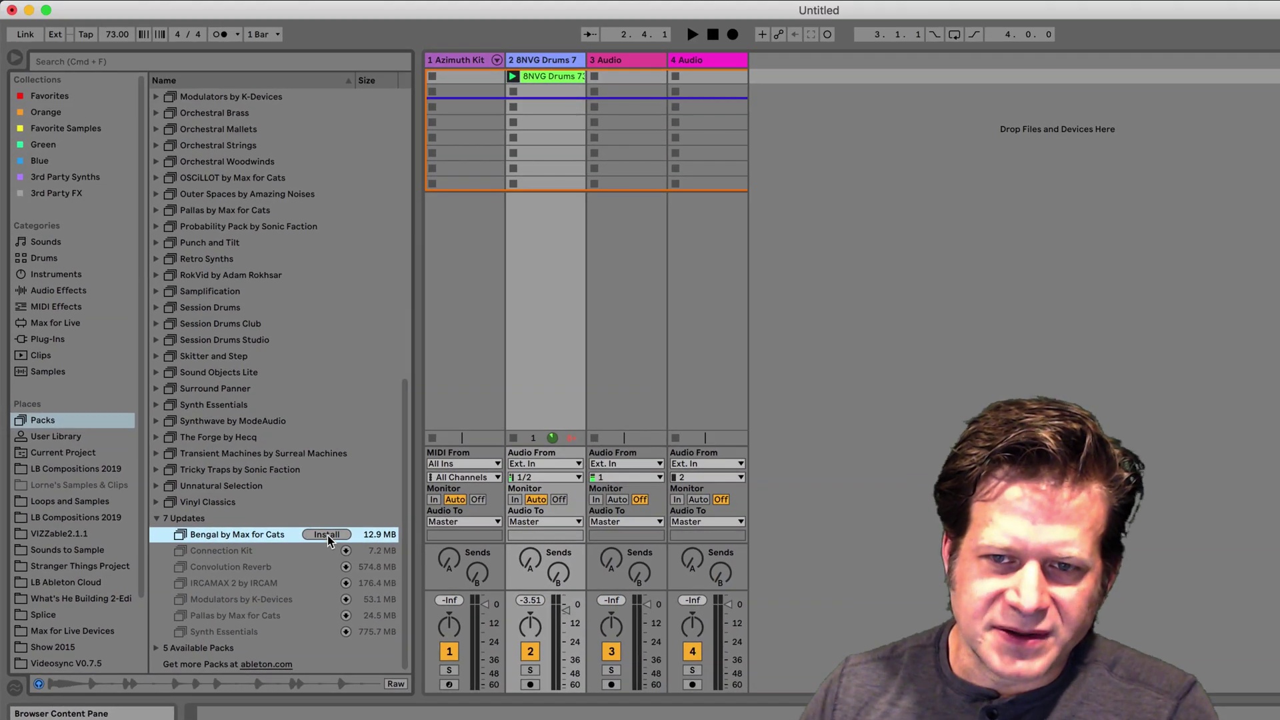
{"action": "left_click", "coordinate": [327, 535]}
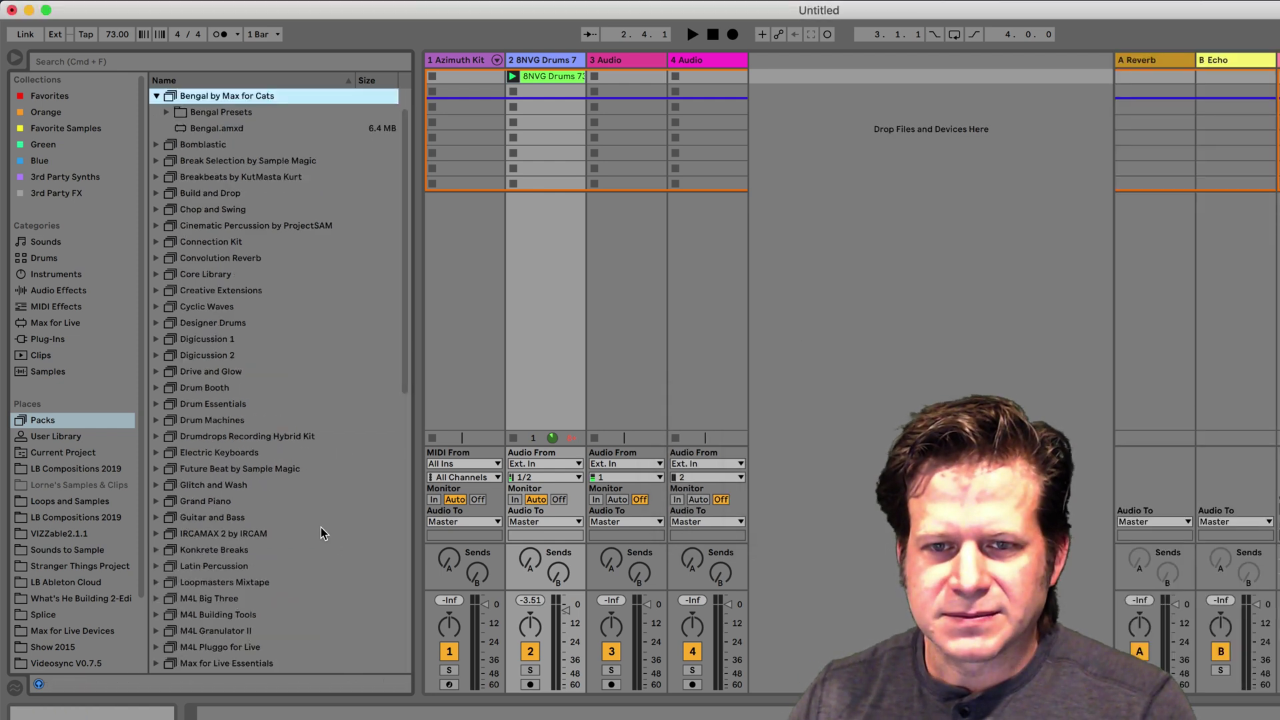
{"action": "scroll", "coordinate": [47, 503], "scroll_direction": "down", "scroll_amount": 3}
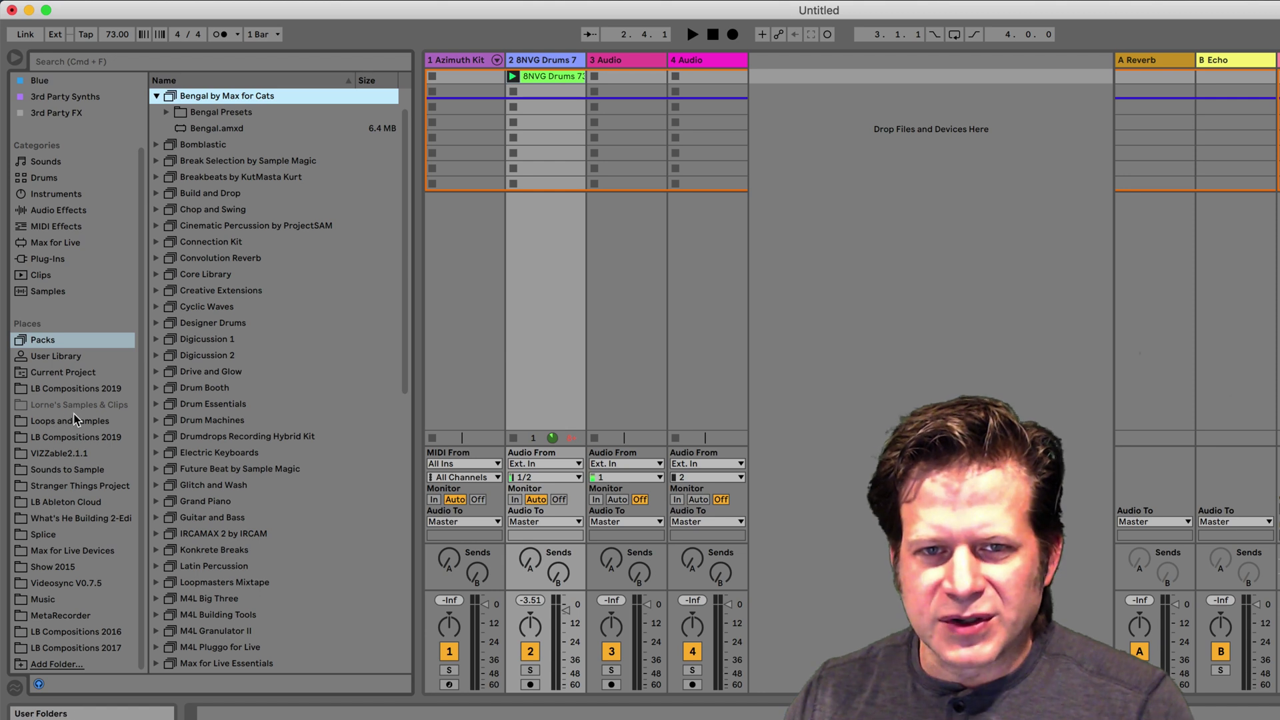
{"action": "left_click", "coordinate": [74, 374]}
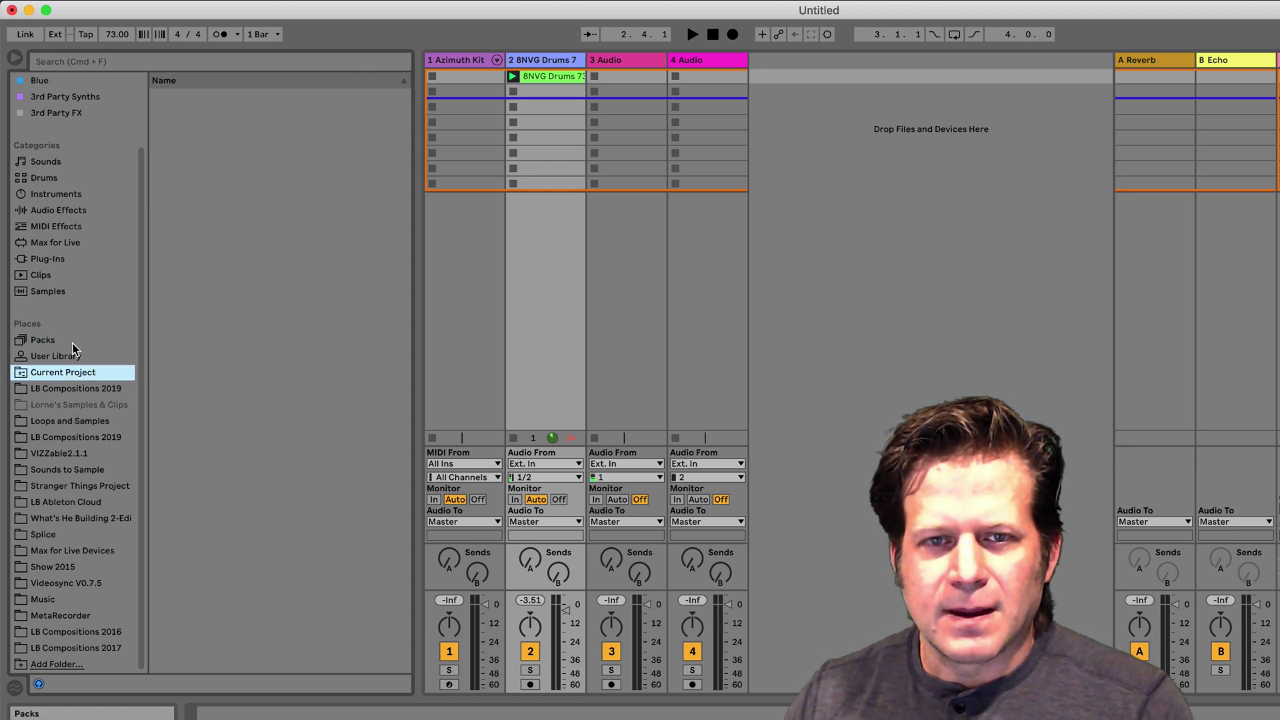
{"action": "left_click", "coordinate": [74, 341]}
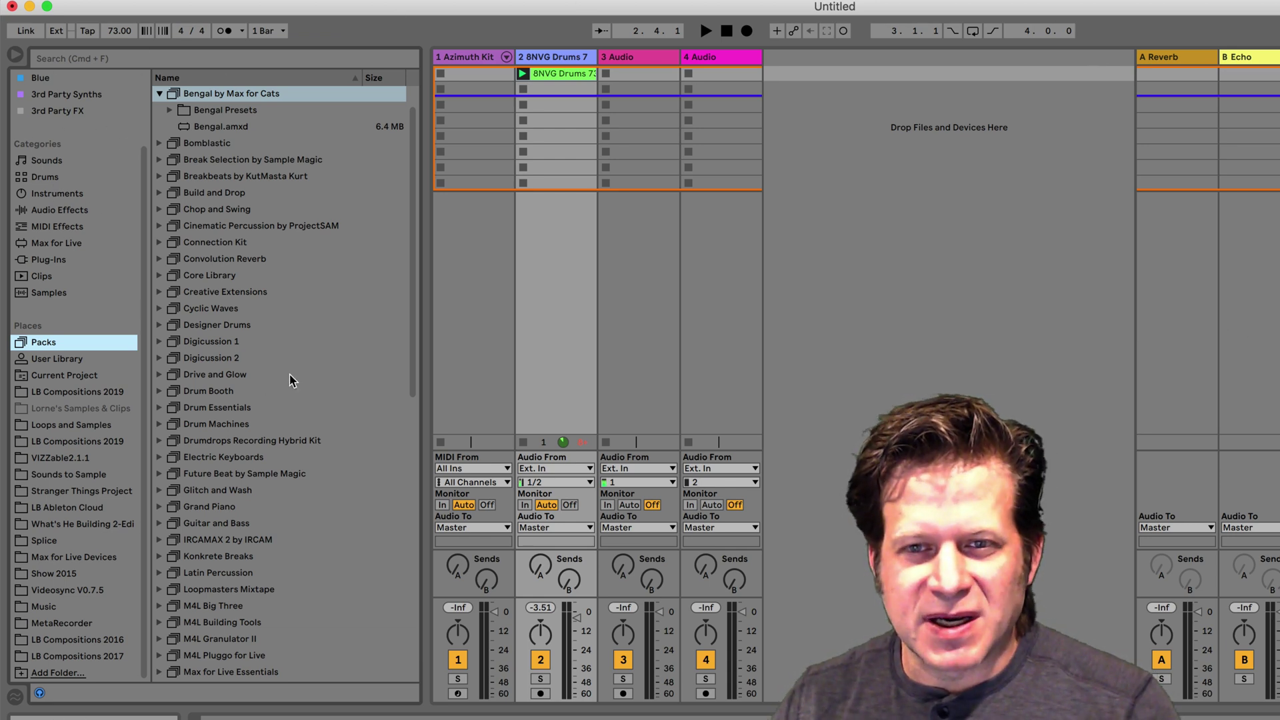
{"action": "left_click", "coordinate": [137, 58]}
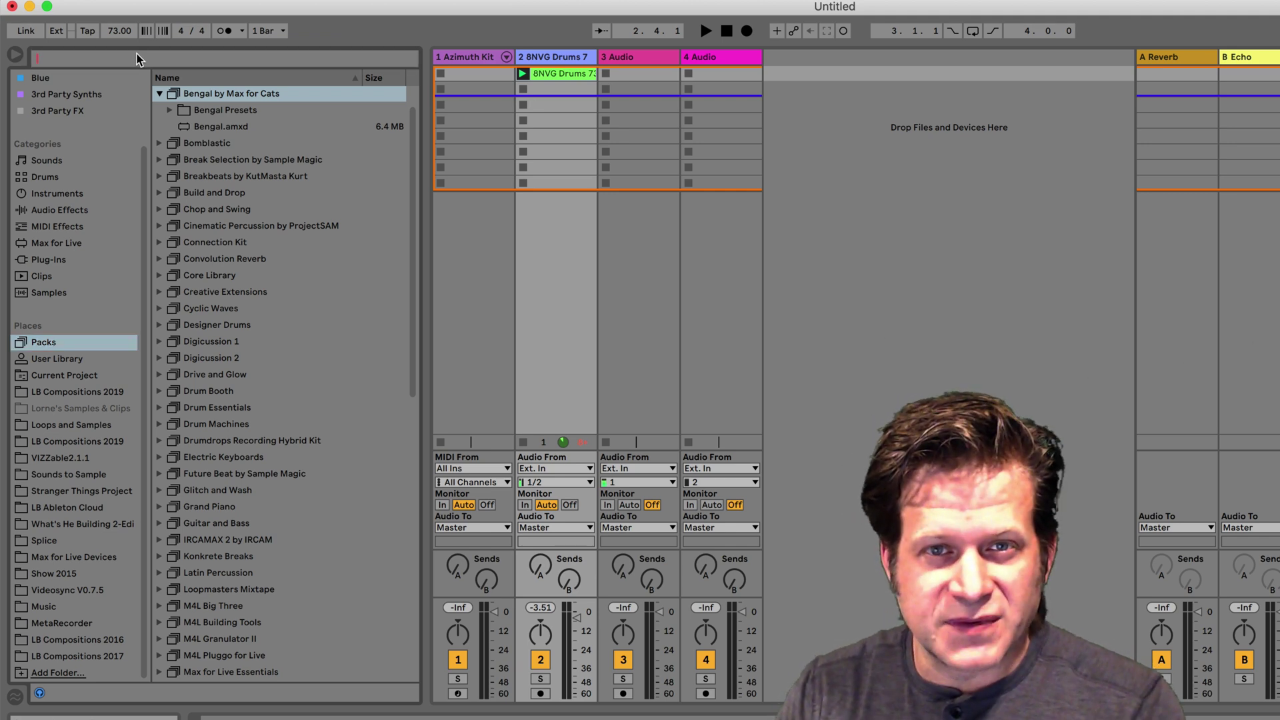
Search the library for 909, filter to sounds, drums, then samples, and preview Kick 909 Tune 4, Tune 2 and Multi.
{"action": "type", "text": "909"}
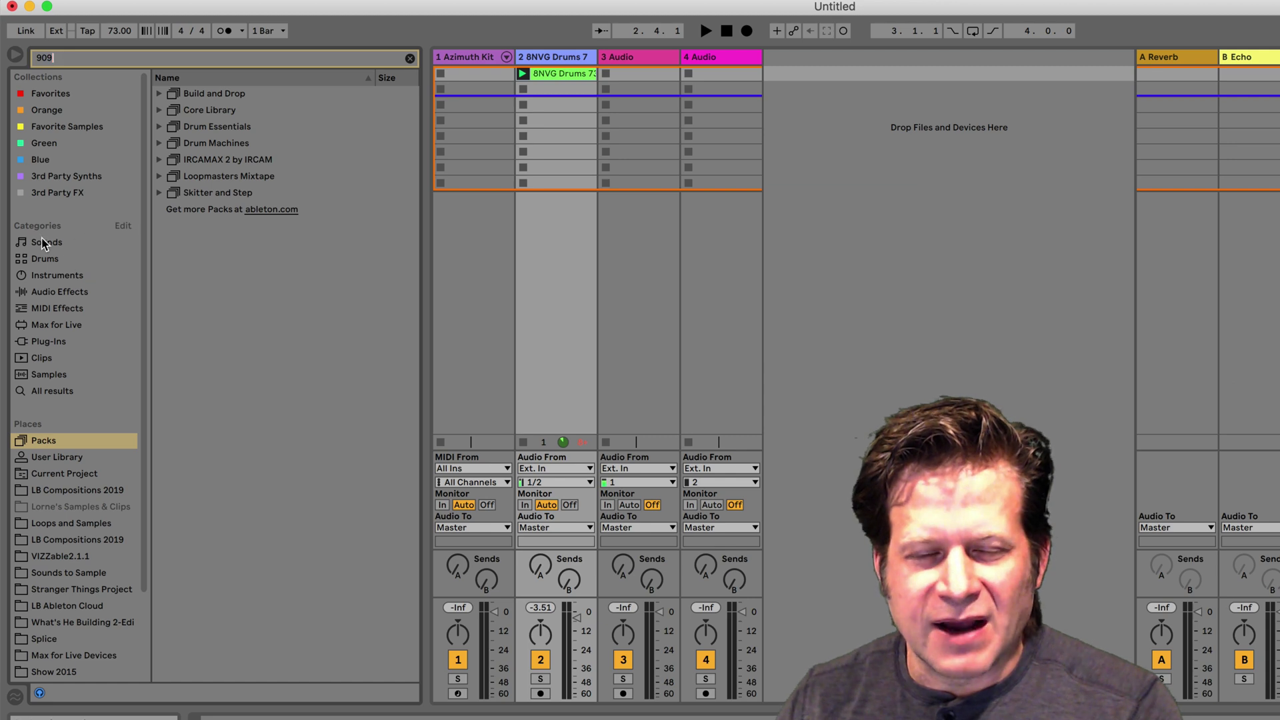
{"action": "left_click", "coordinate": [60, 247]}
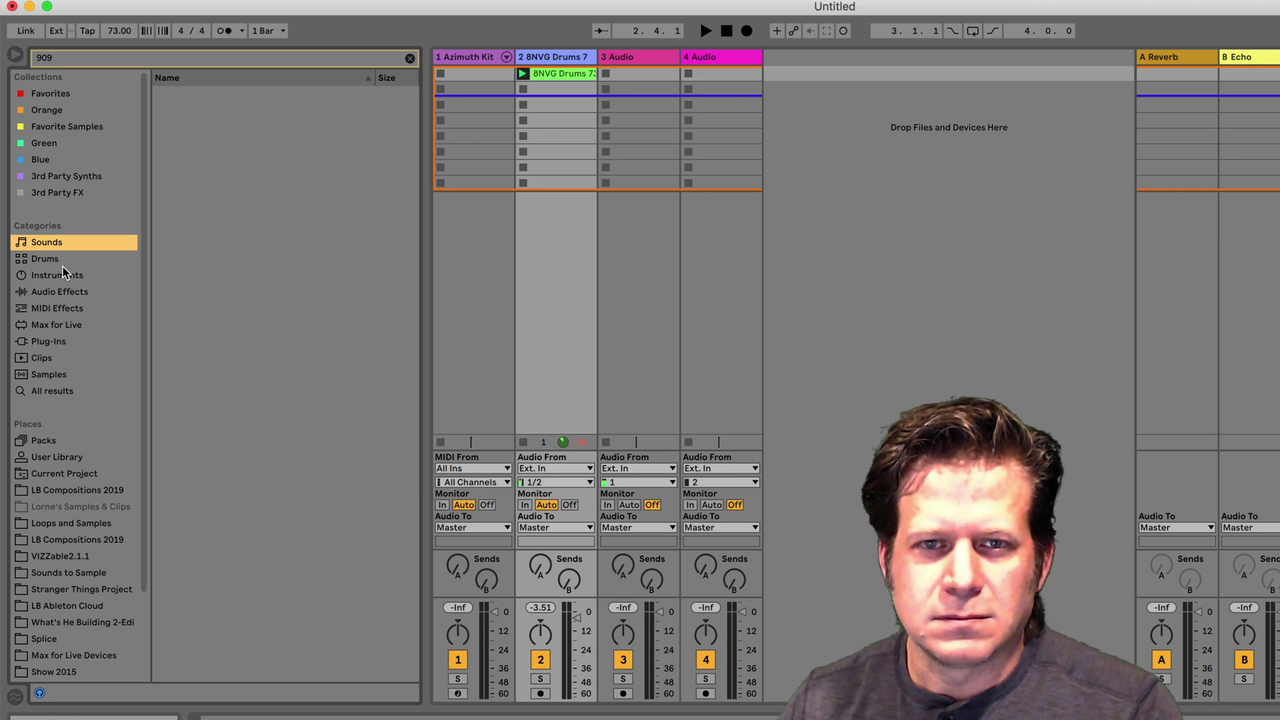
{"action": "left_click", "coordinate": [62, 266]}
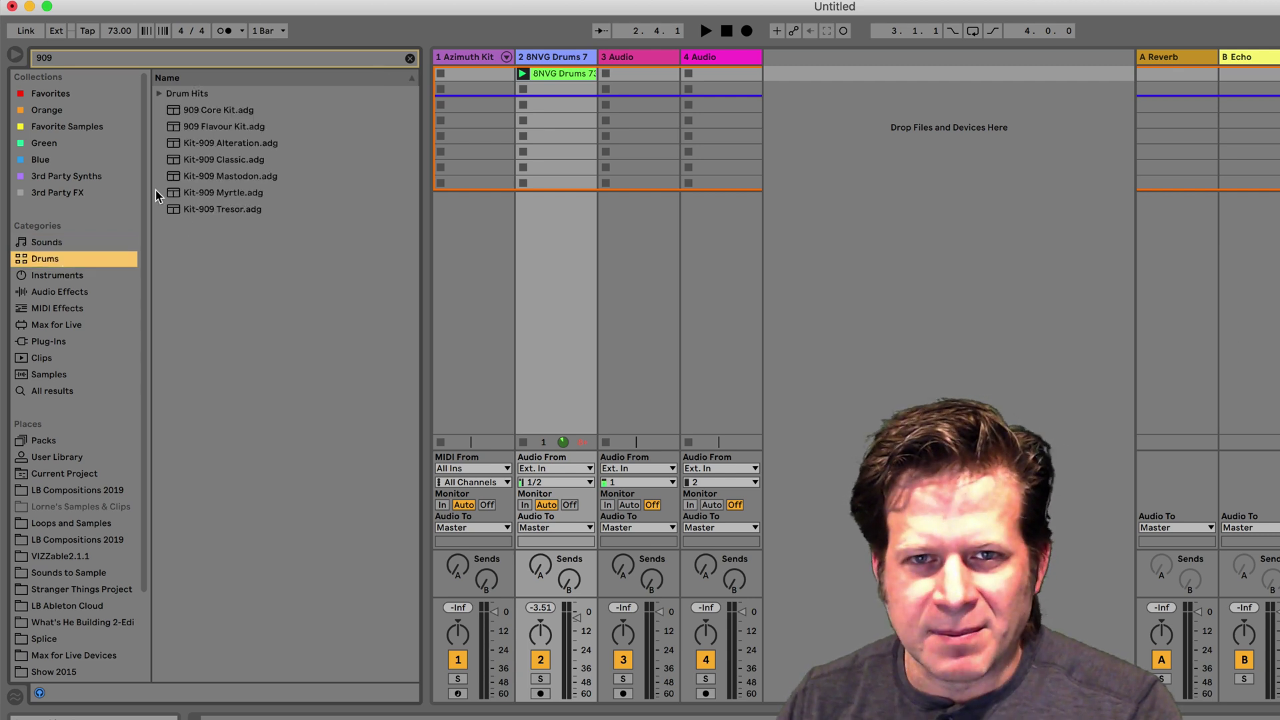
{"action": "left_click", "coordinate": [66, 376]}
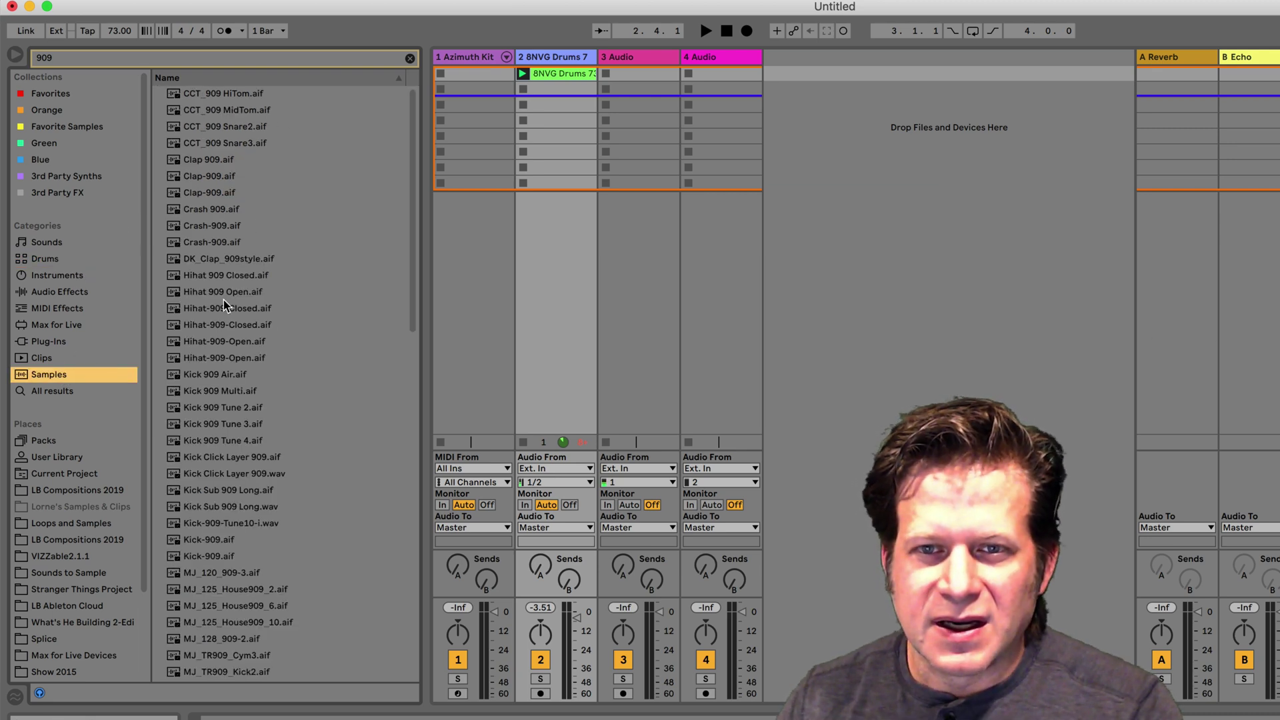
{"action": "left_click", "coordinate": [220, 440]}
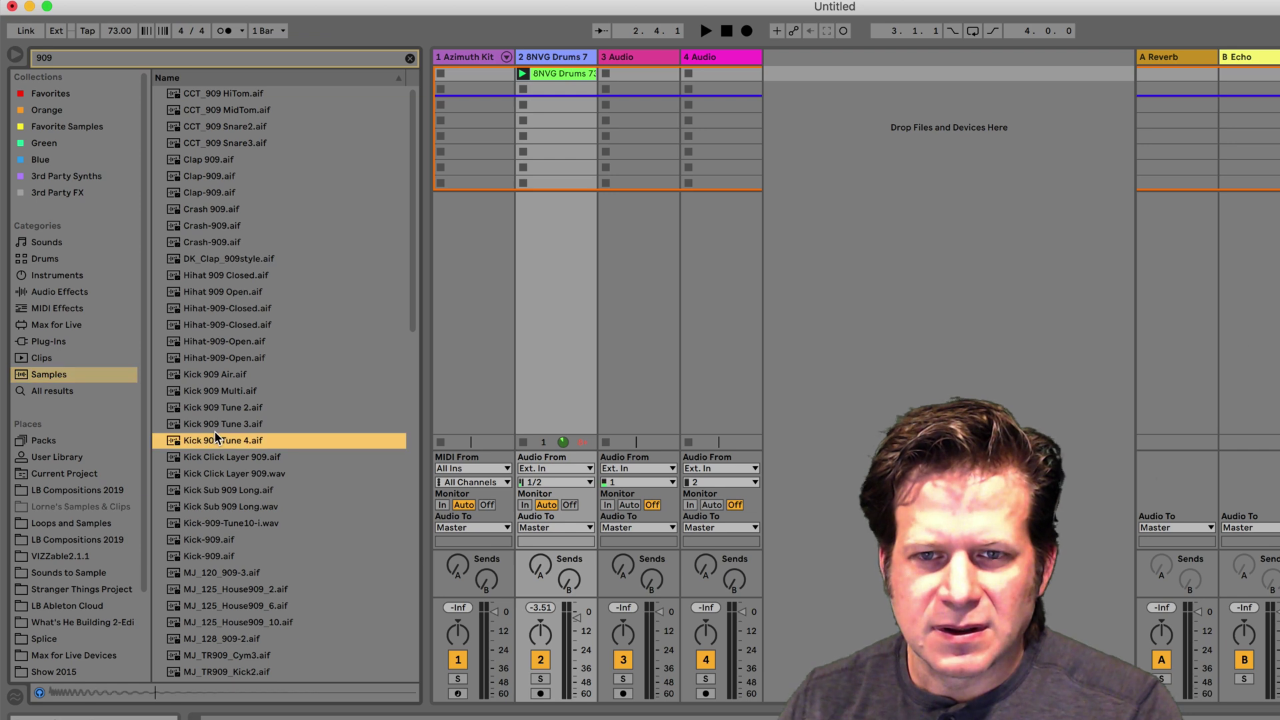
{"action": "left_click", "coordinate": [215, 407]}
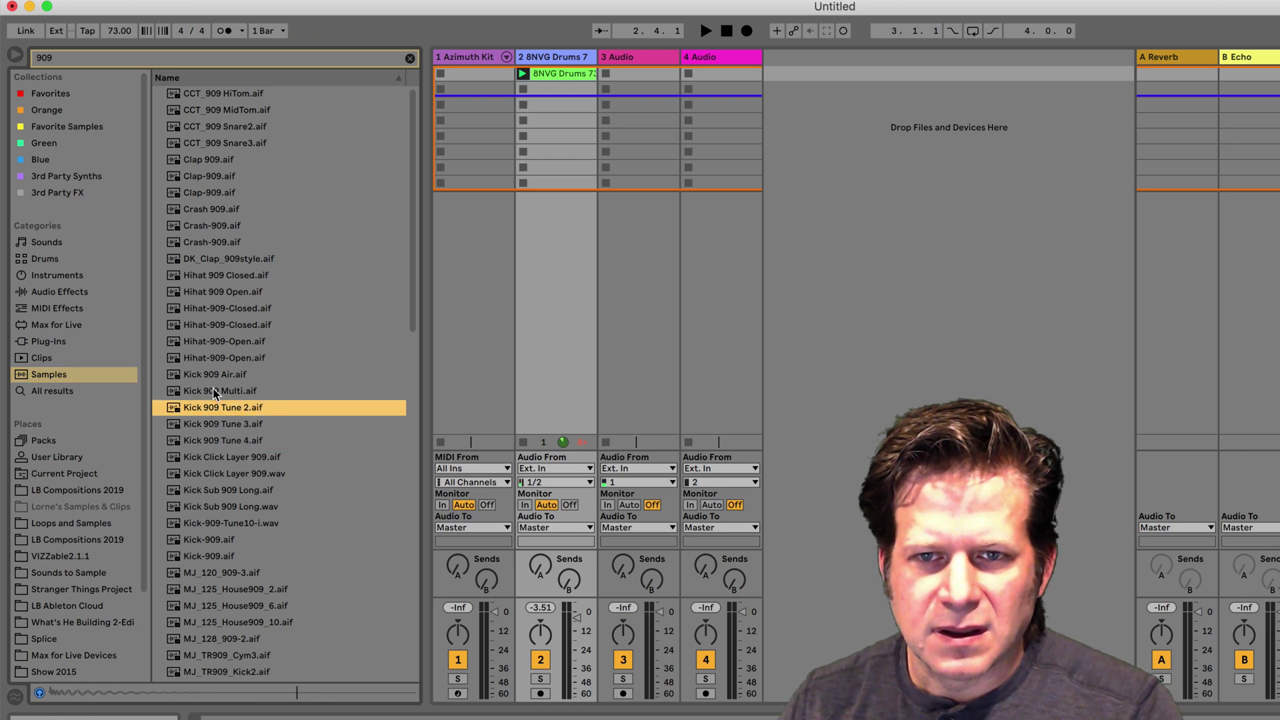
{"action": "left_click", "coordinate": [214, 392]}
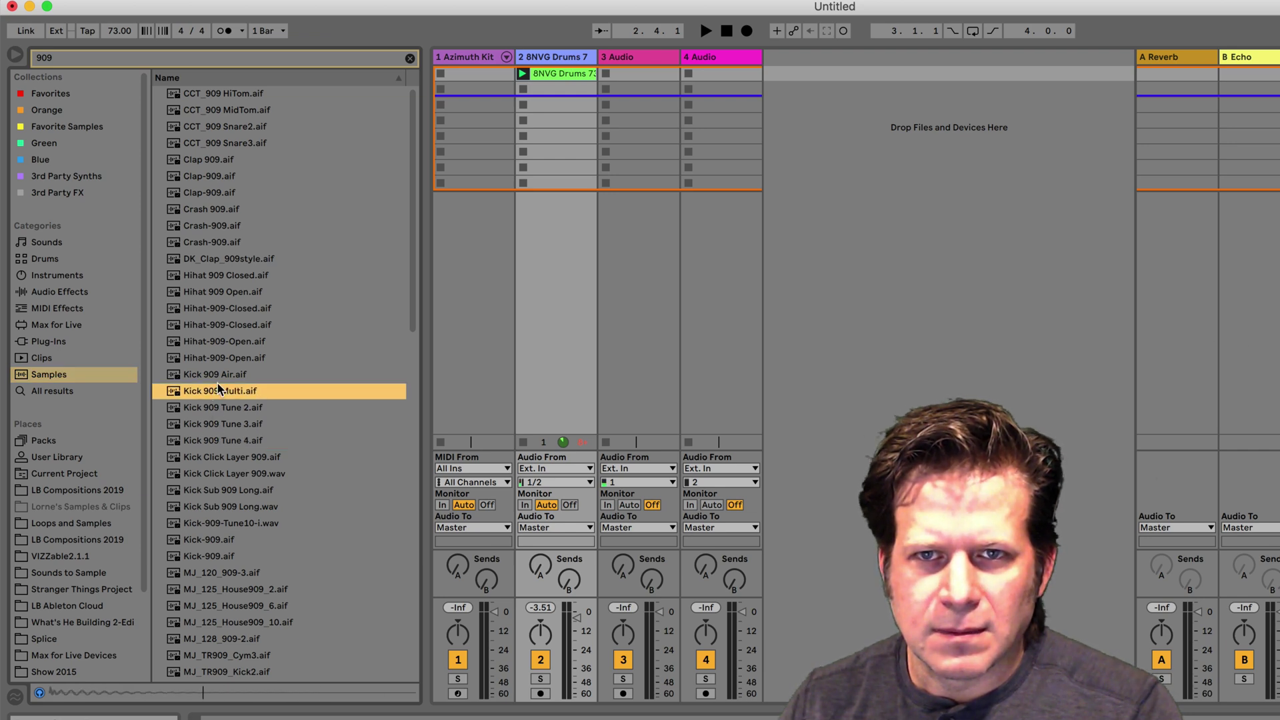
Return to the 909 drum kits, preview Kit-909 Classic and drag it toward the Session view.
{"action": "left_click", "coordinate": [66, 260]}
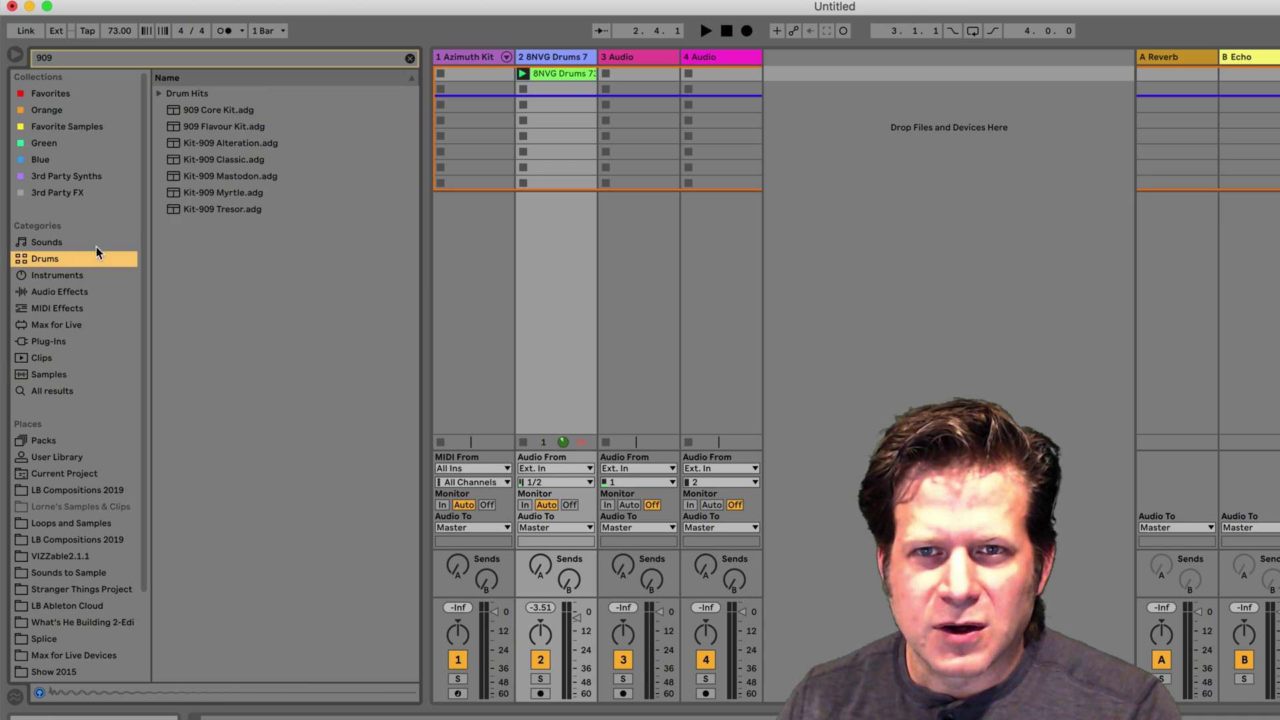
{"action": "left_click", "coordinate": [232, 163]}
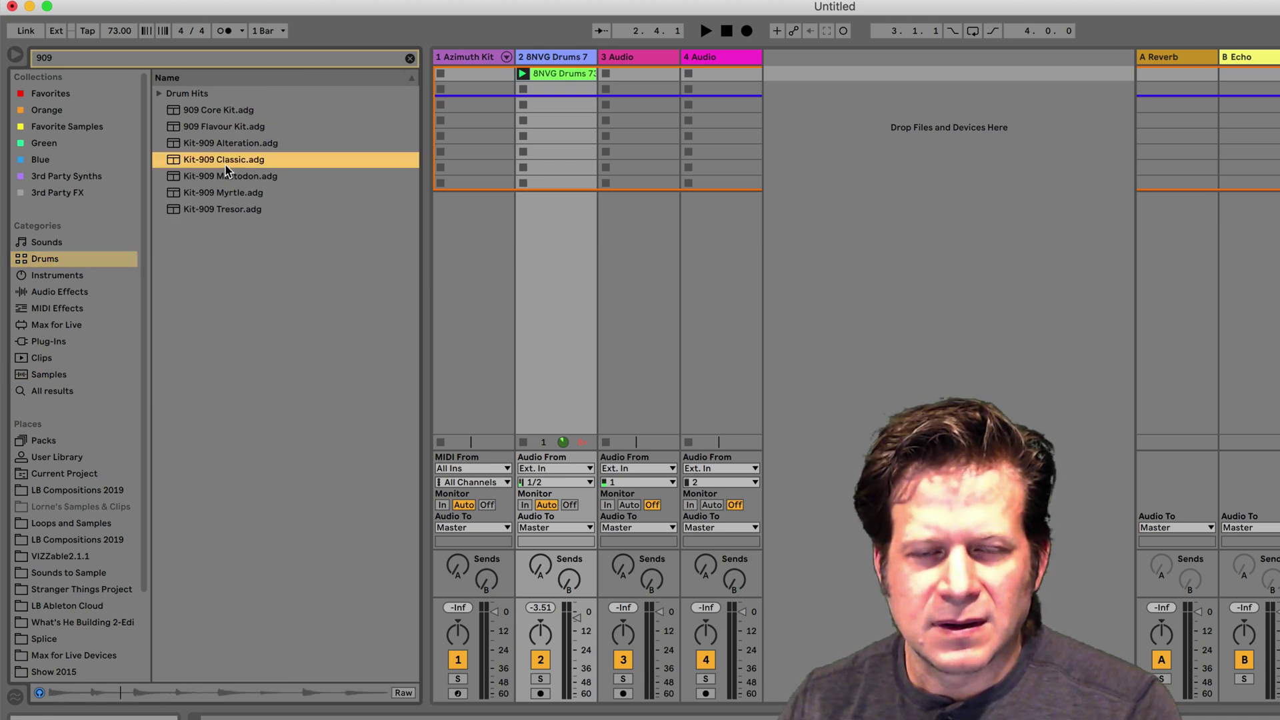
{"action": "key", "text": "Left"}
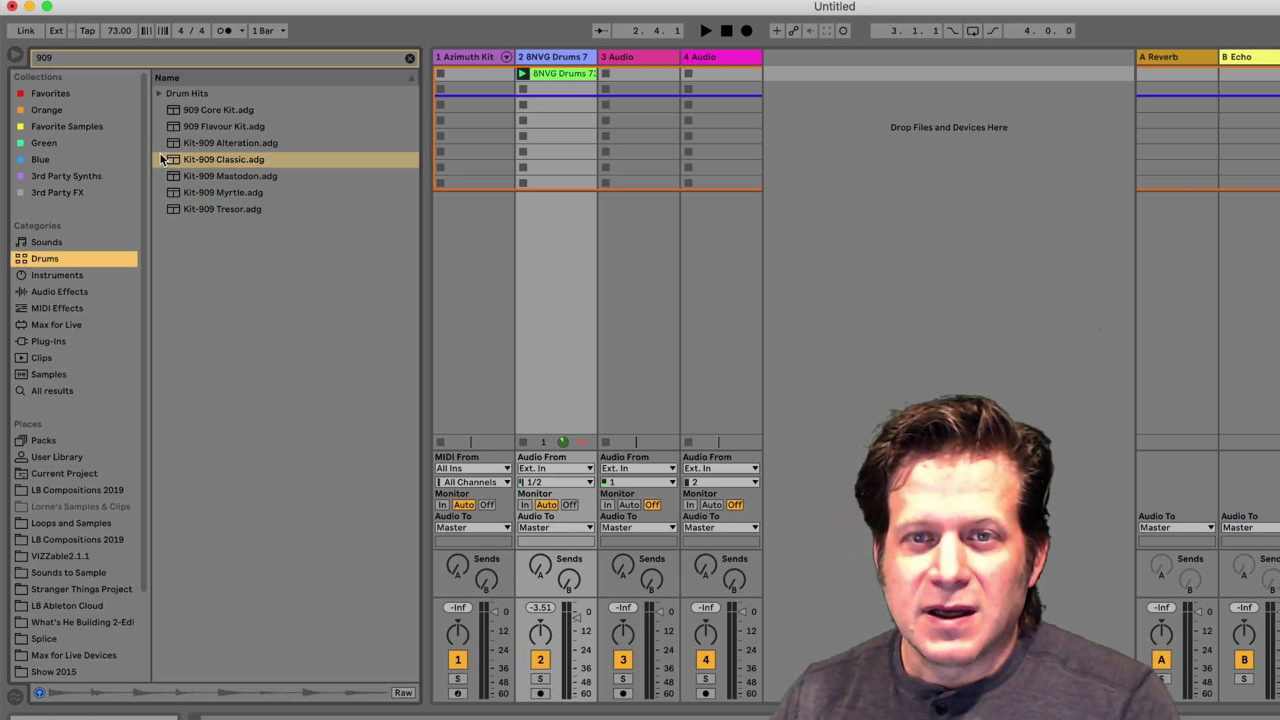
{"action": "left_click_drag", "start_coordinate": [186, 163], "coordinate": [832, 77]}
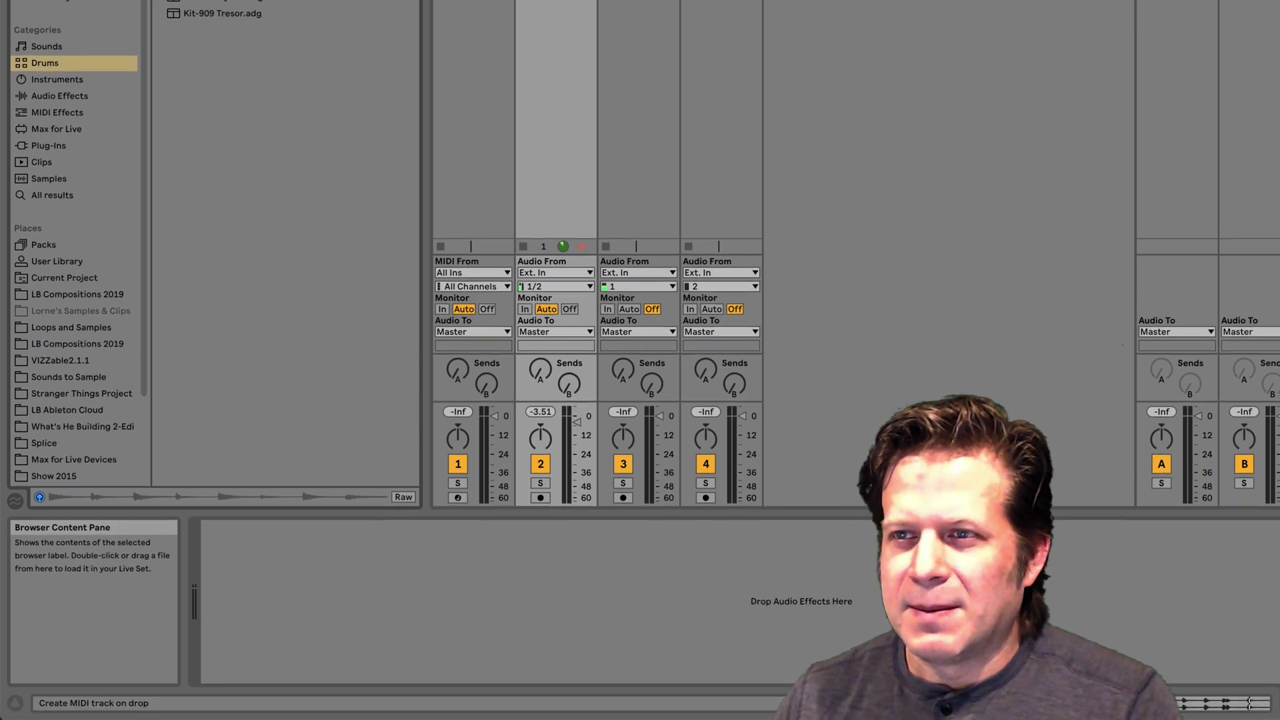
Drop Kit-909 Classic as a new MIDI track, tap in a tempo, then set it to 130.00 BPM.
{"action": "left_click_drag", "start_coordinate": [867, 201], "coordinate": [867, 200]}
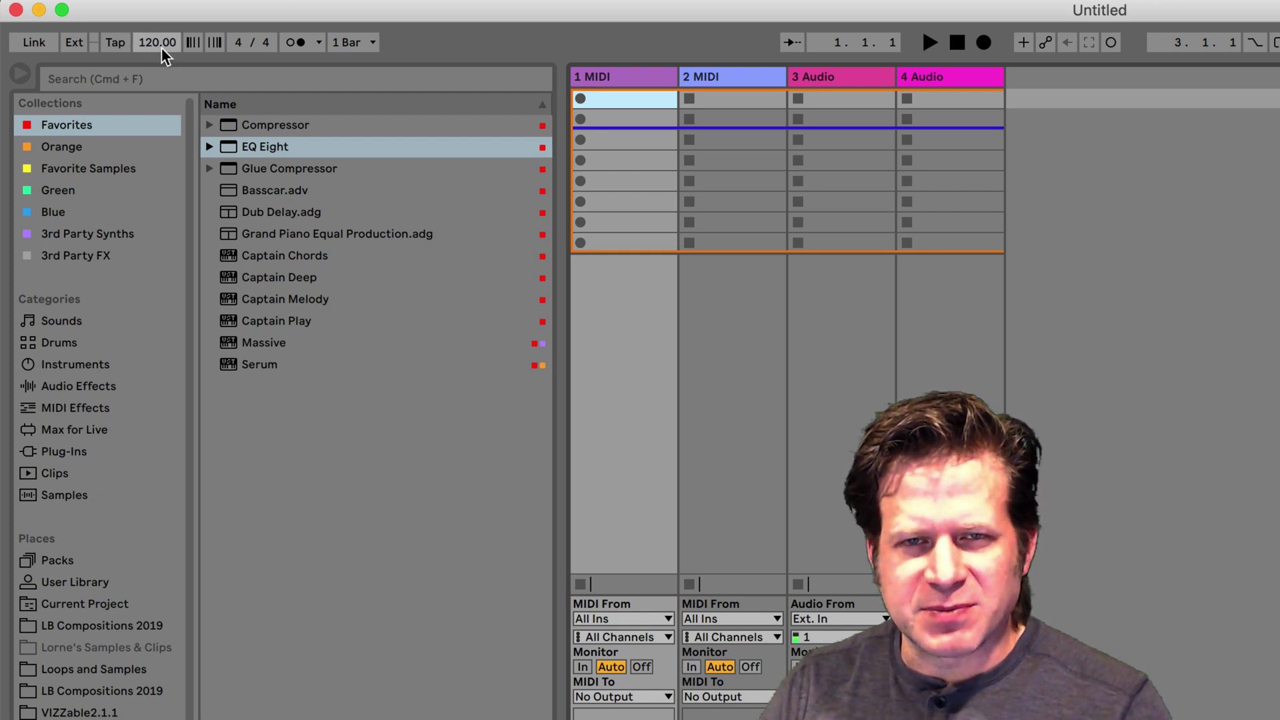
{"action": "left_click", "coordinate": [112, 45]}
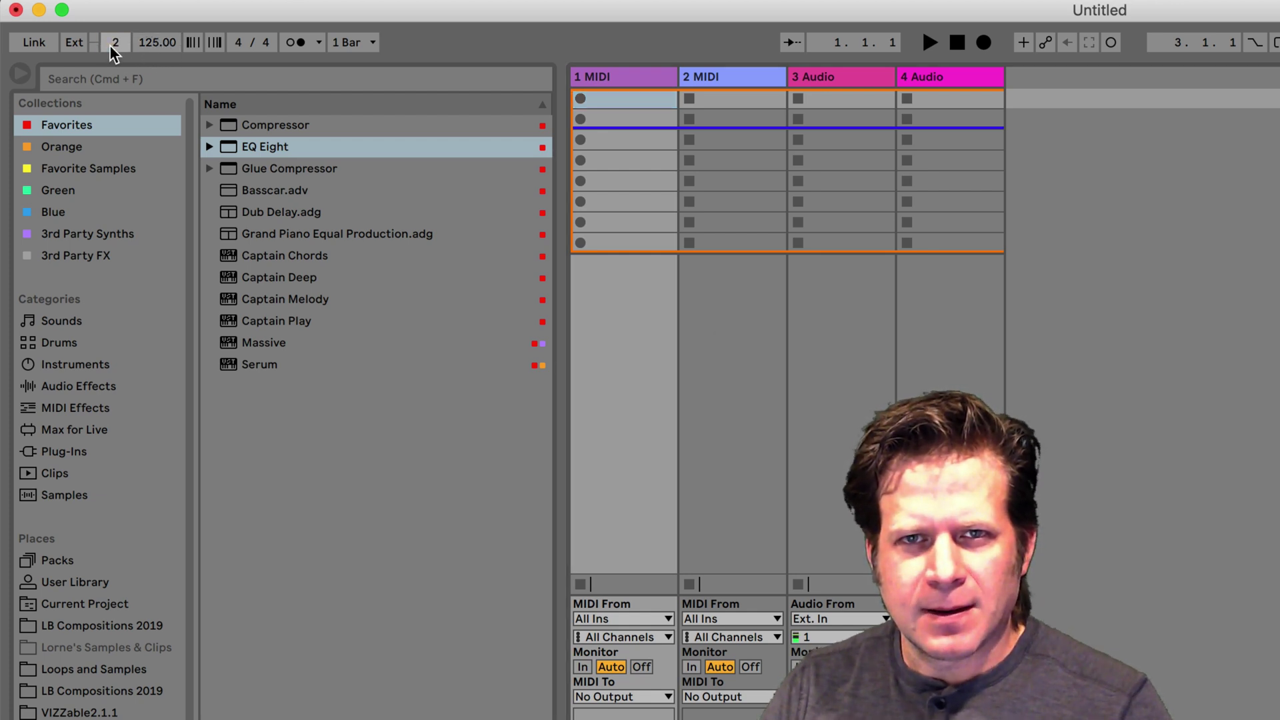
{"action": "left_click", "coordinate": [112, 45]}
{"action": "left_click", "coordinate": [112, 46]}
{"action": "left_click", "coordinate": [112, 45]}
{"action": "left_click", "coordinate": [112, 45]}
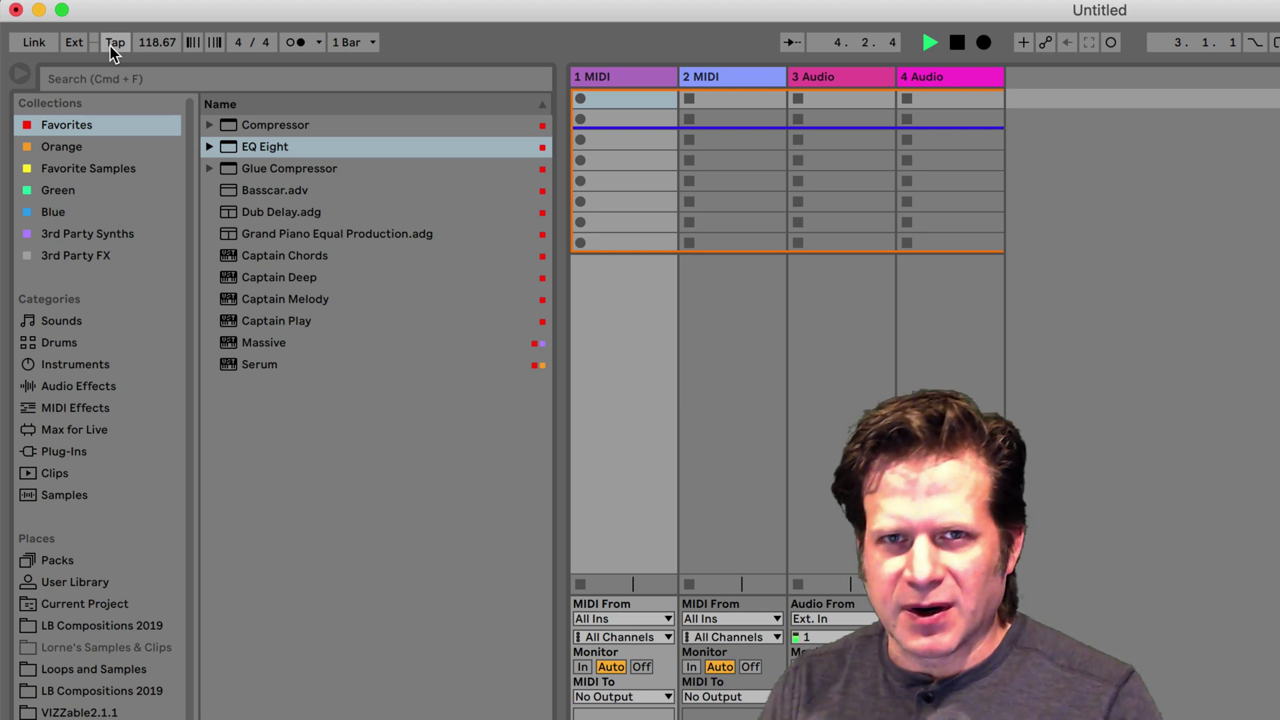
{"action": "left_click", "coordinate": [166, 45]}
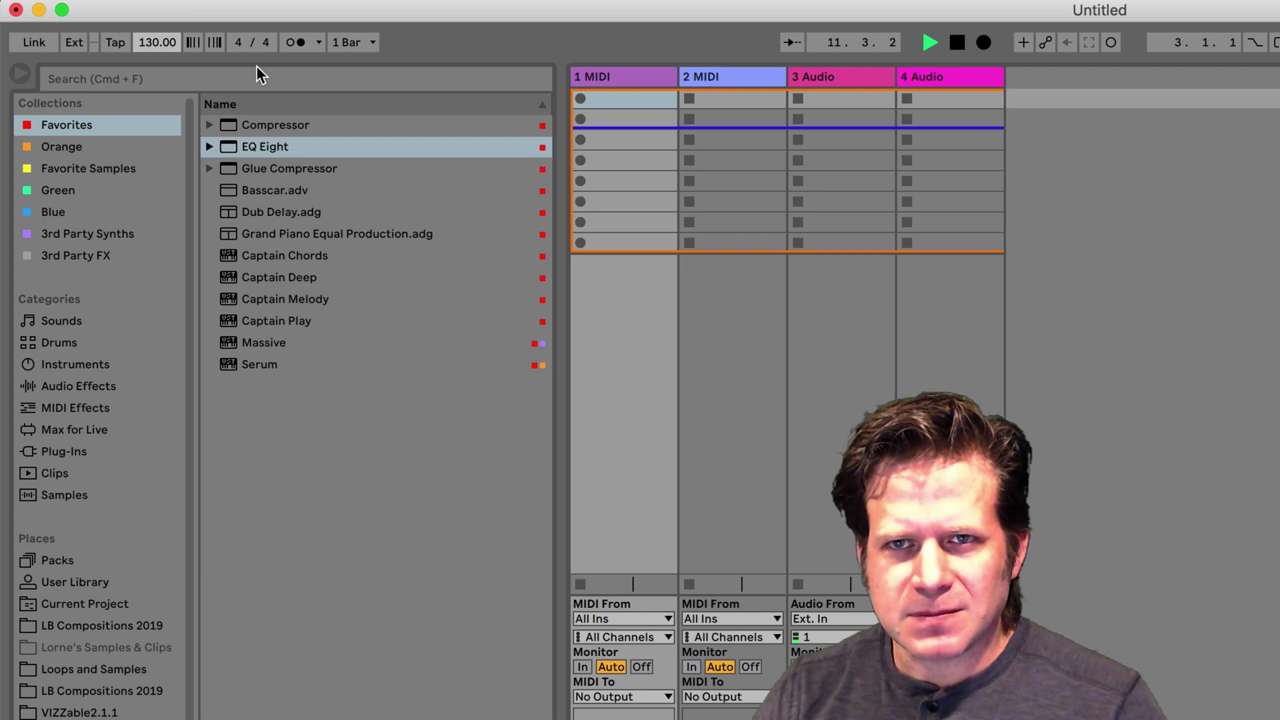
{"action": "left_click", "coordinate": [301, 41]}
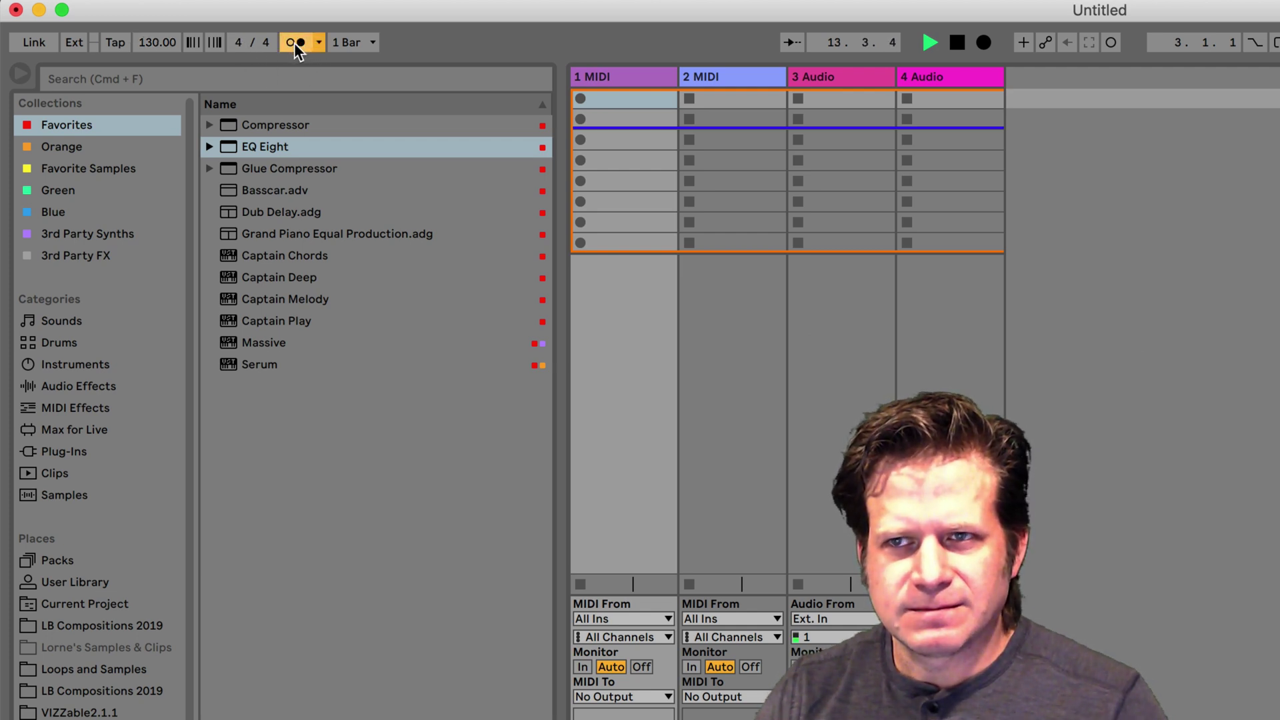
{"action": "left_click", "coordinate": [297, 44]}
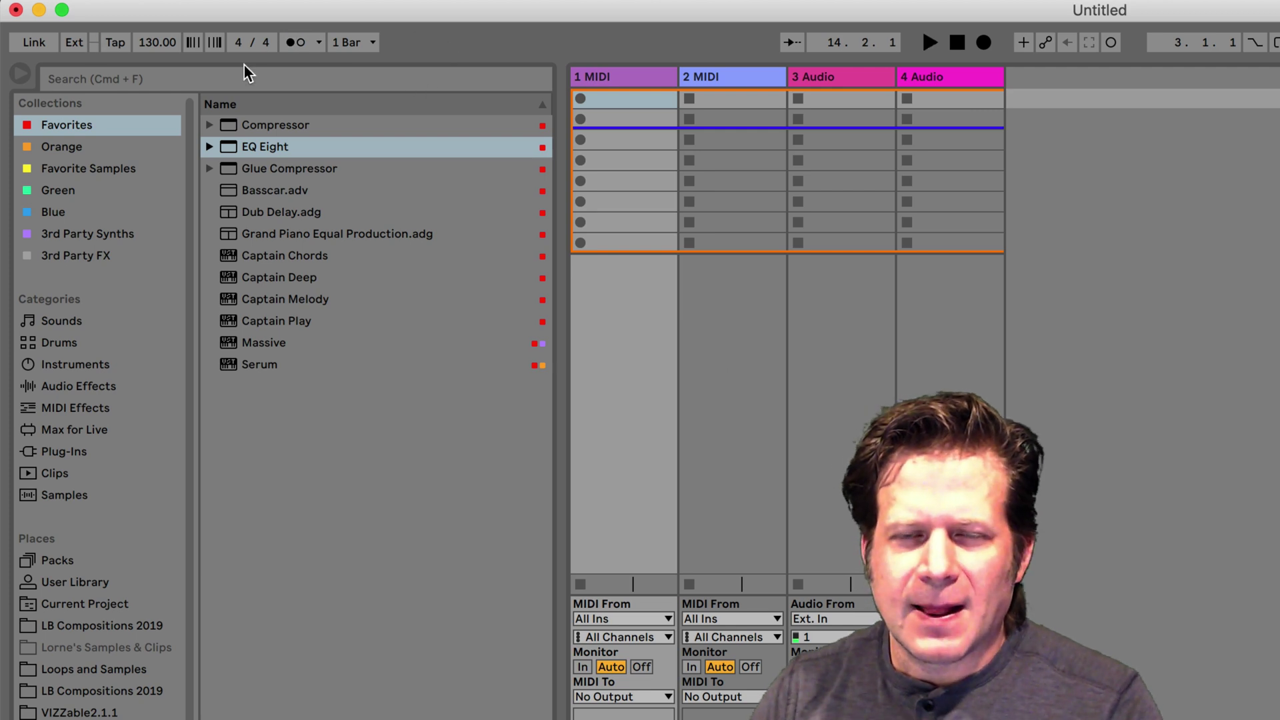
{"action": "left_click", "coordinate": [319, 42]}
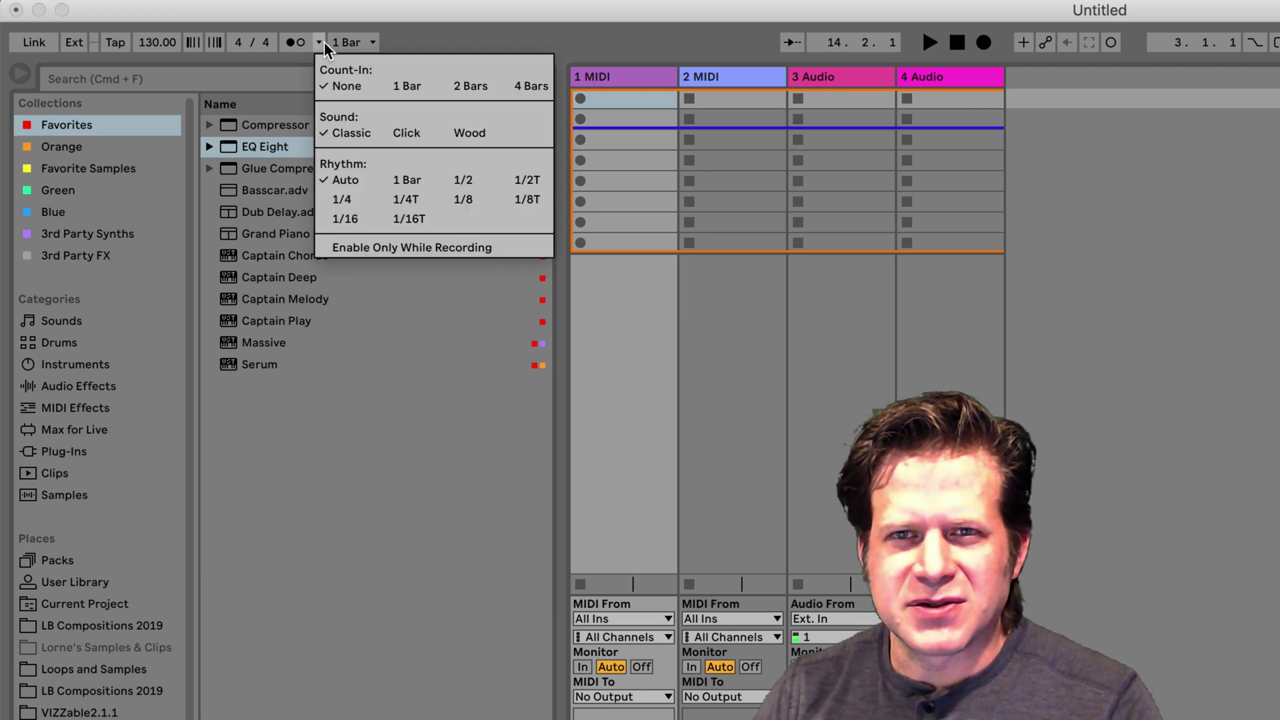
{"action": "left_click", "coordinate": [325, 43]}
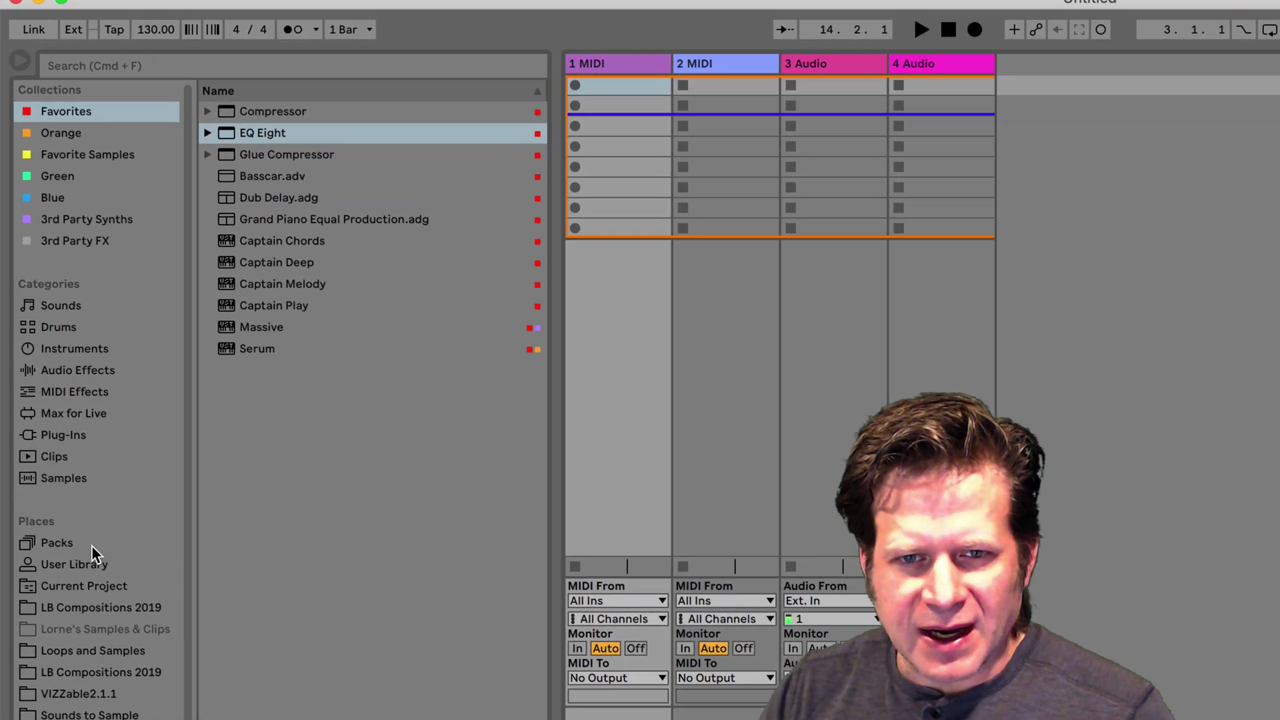
Find and preview the Sol Hard groove 137 bpm clip in the Skitter and Step MIDI Clips folder.
{"action": "left_click", "coordinate": [144, 542]}
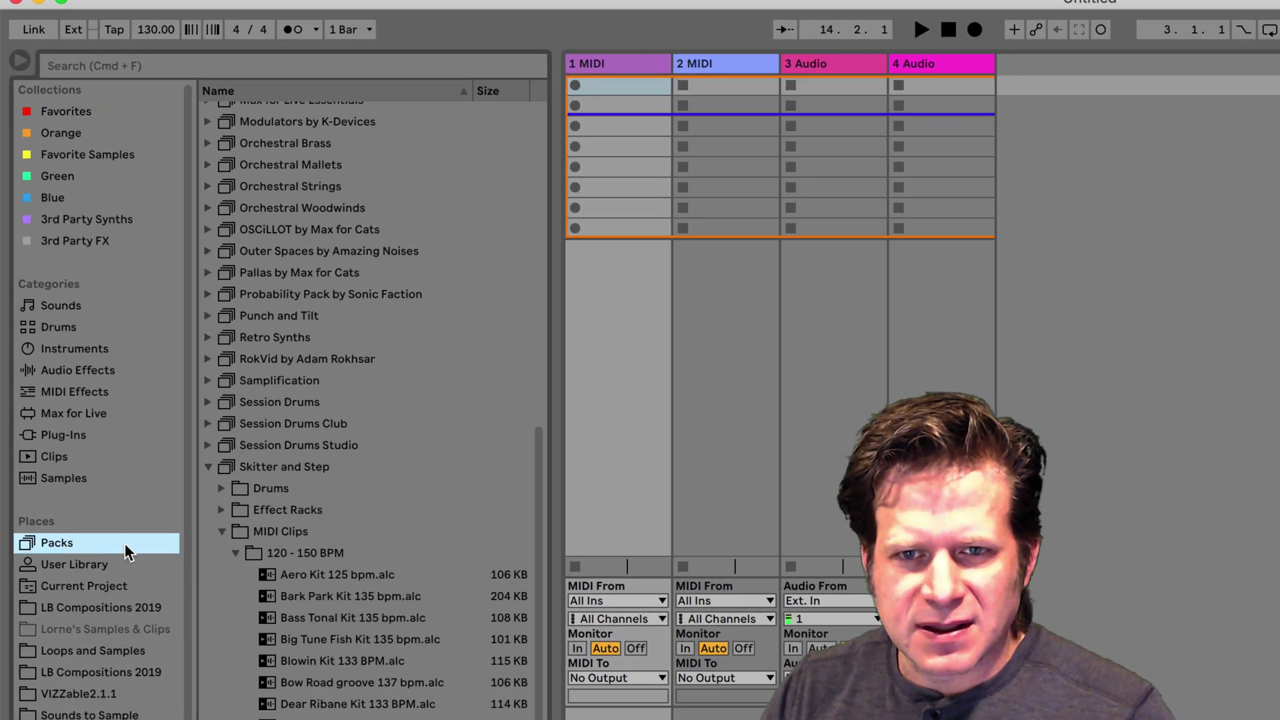
{"action": "left_click", "coordinate": [225, 534]}
{"action": "left_click", "coordinate": [225, 539]}
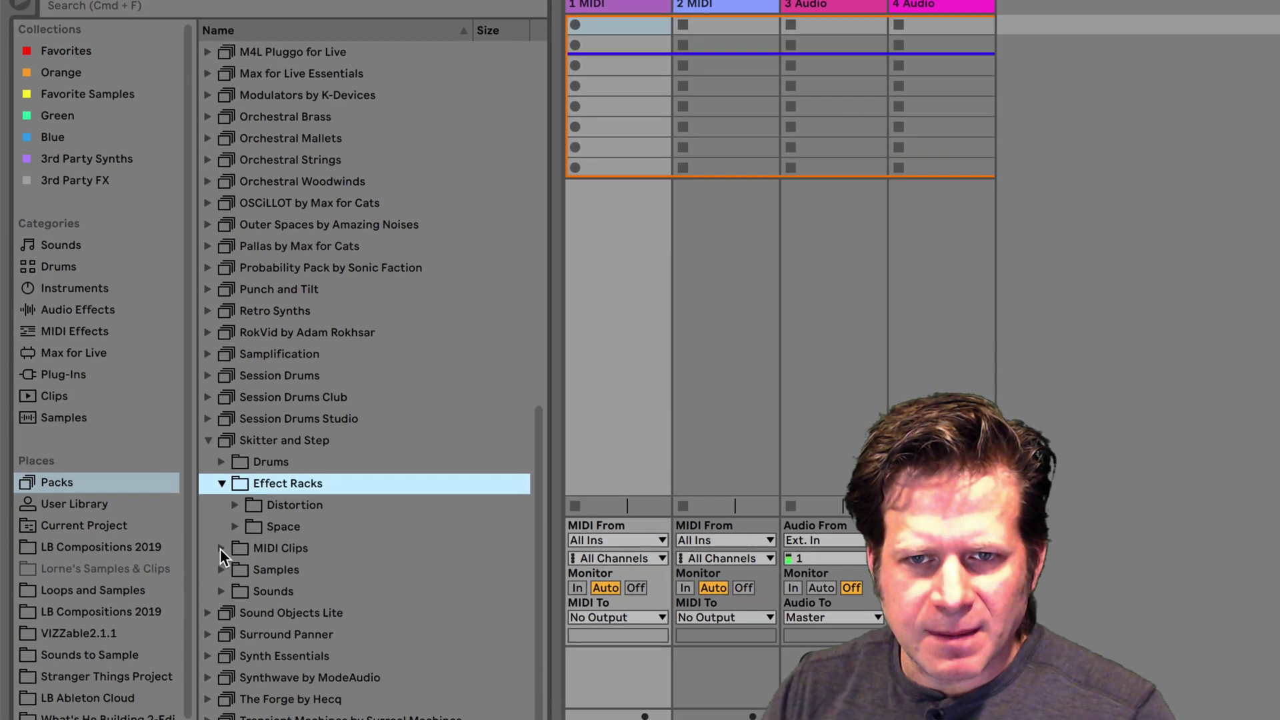
{"action": "left_click", "coordinate": [220, 543]}
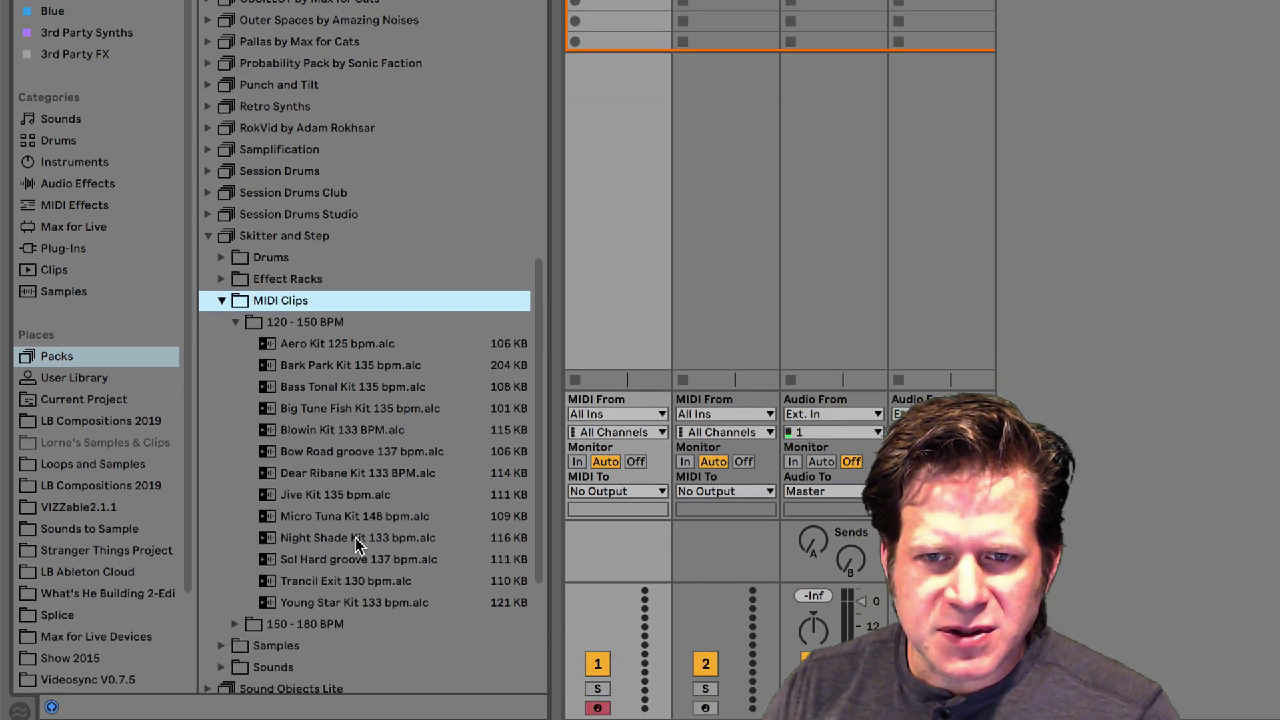
{"action": "left_click", "coordinate": [337, 562]}
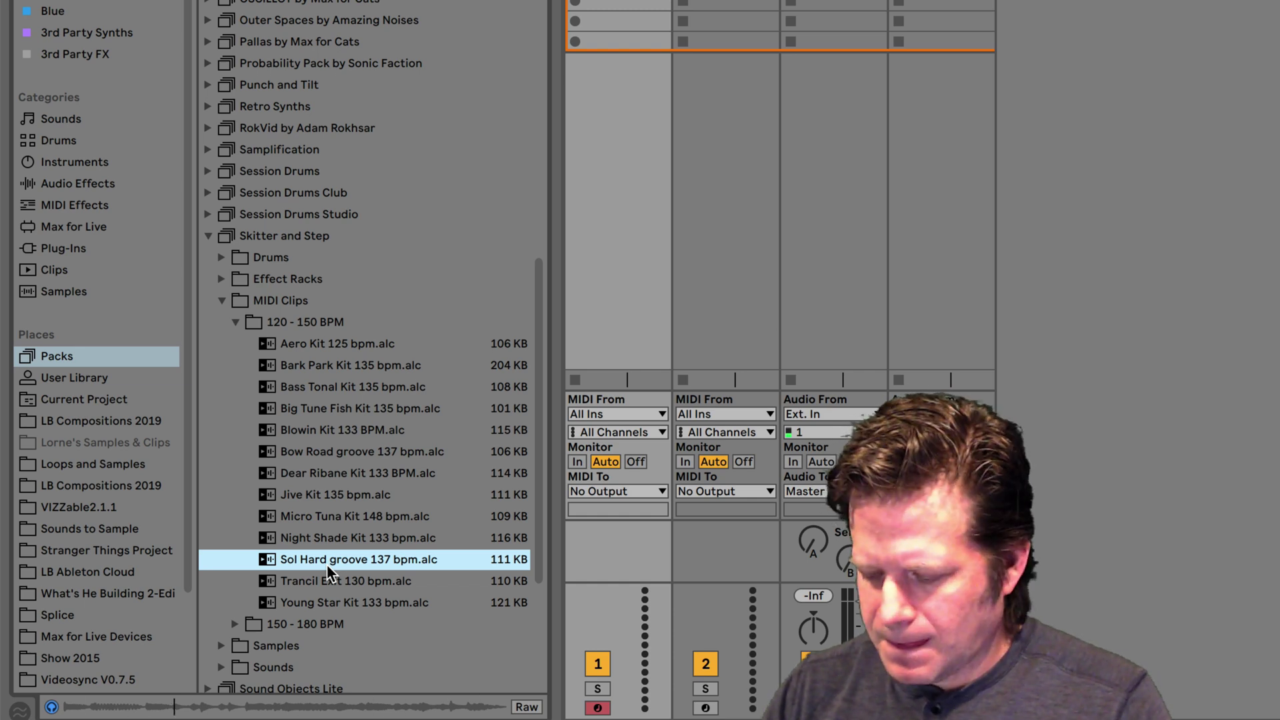
{"action": "key", "text": "Left"}
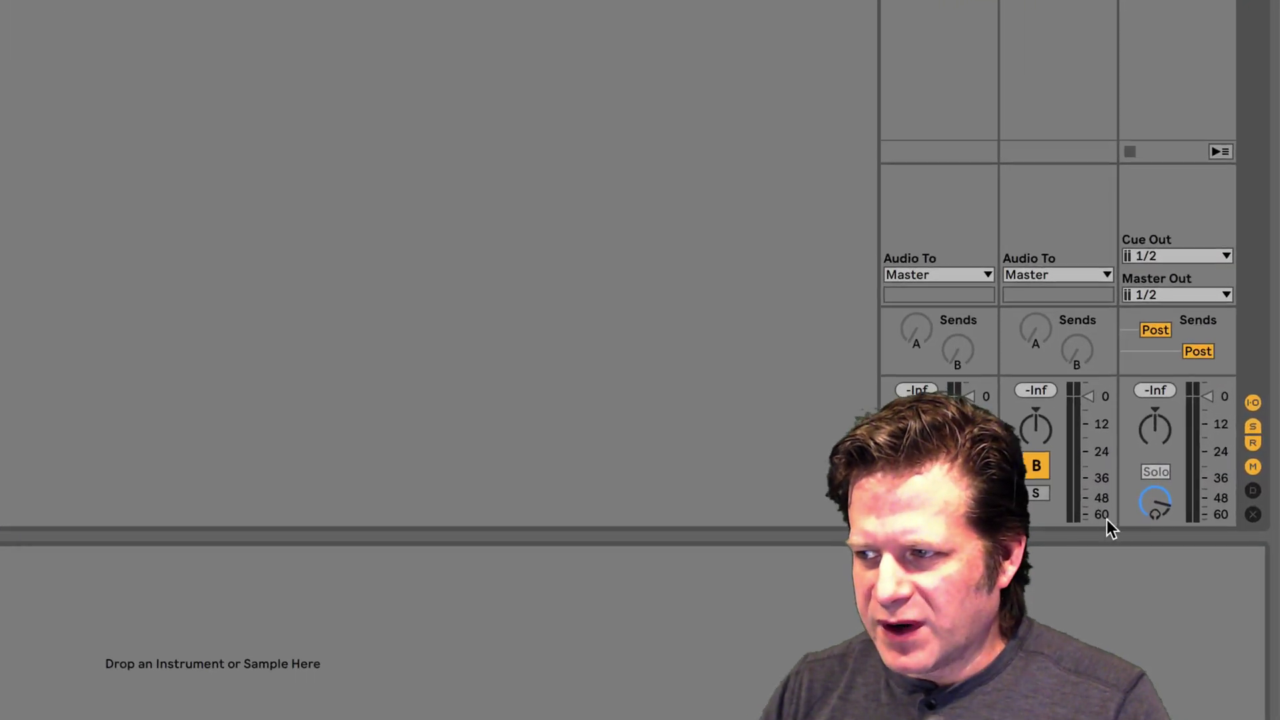
Raise the Cue preview volume and drop Sol Hard groove 137 bpm.alc into track 1's first slot.
{"action": "left_click_drag", "start_coordinate": [1157, 507], "coordinate": [1157, 487]}
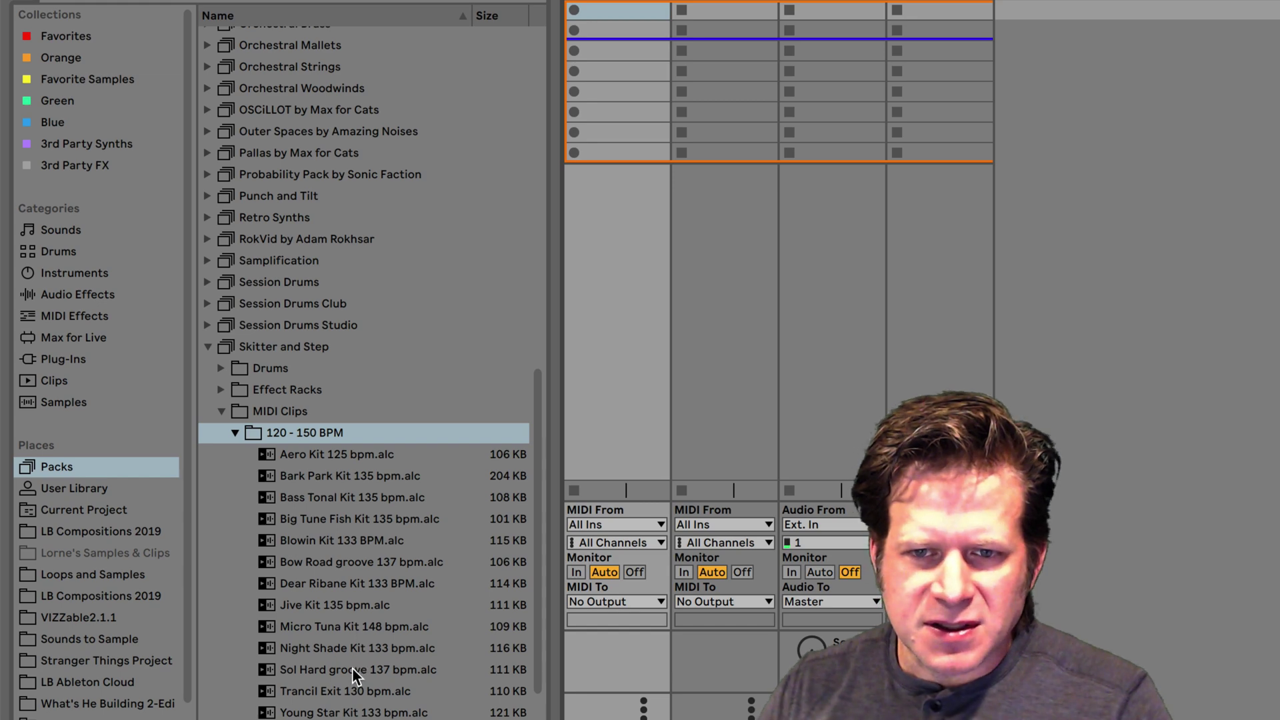
{"action": "left_click", "coordinate": [351, 671]}
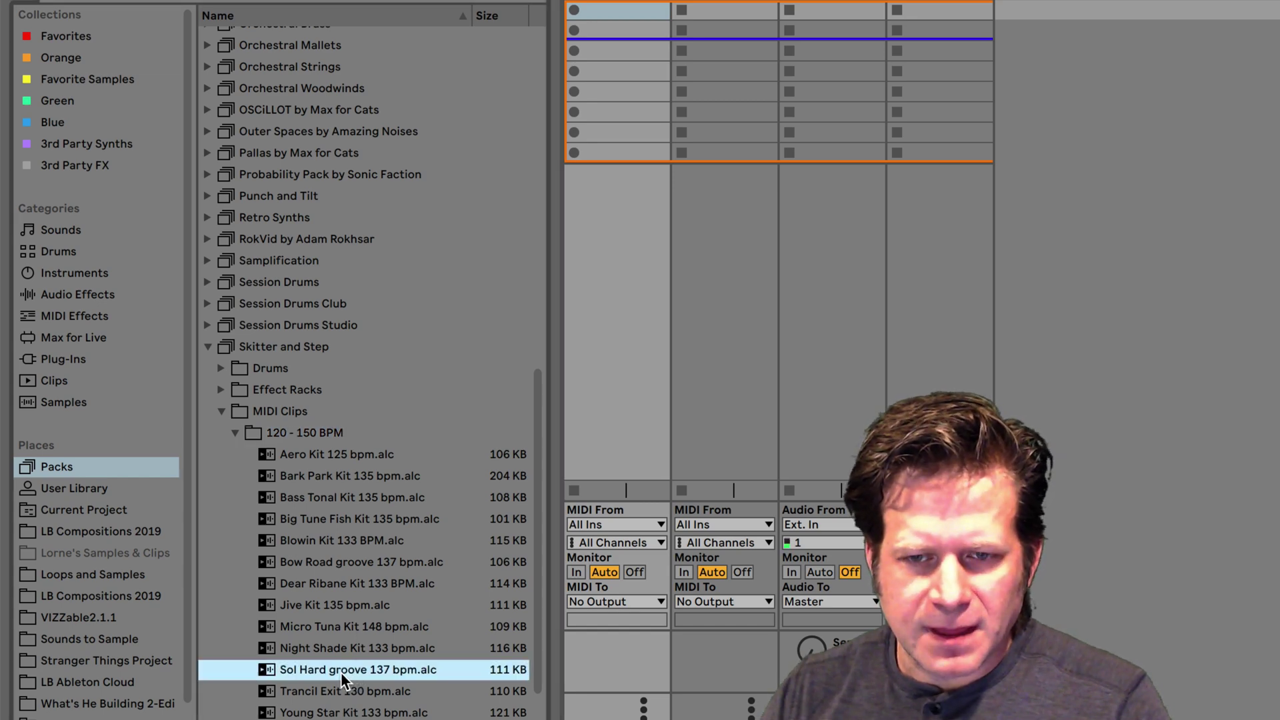
{"action": "left_click_drag", "start_coordinate": [335, 673], "coordinate": [630, 12]}
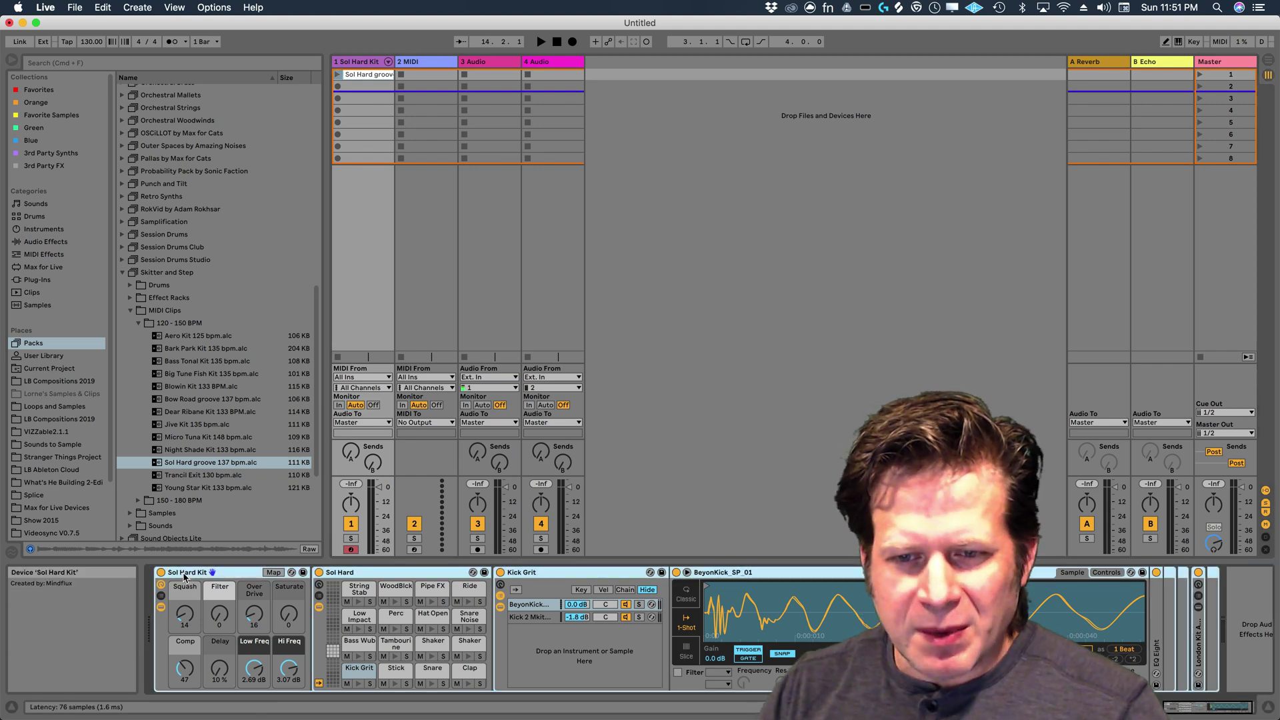
{"action": "left_click", "coordinate": [733, 573]}
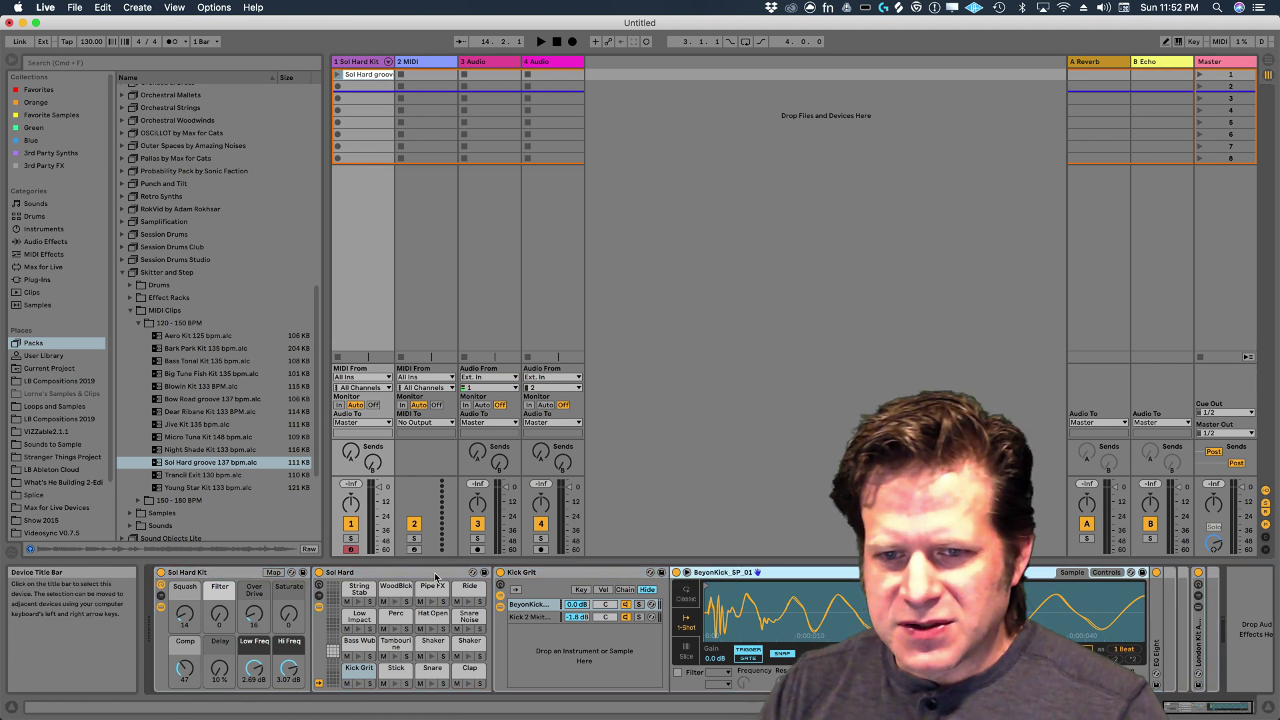
{"action": "left_click", "coordinate": [240, 575]}
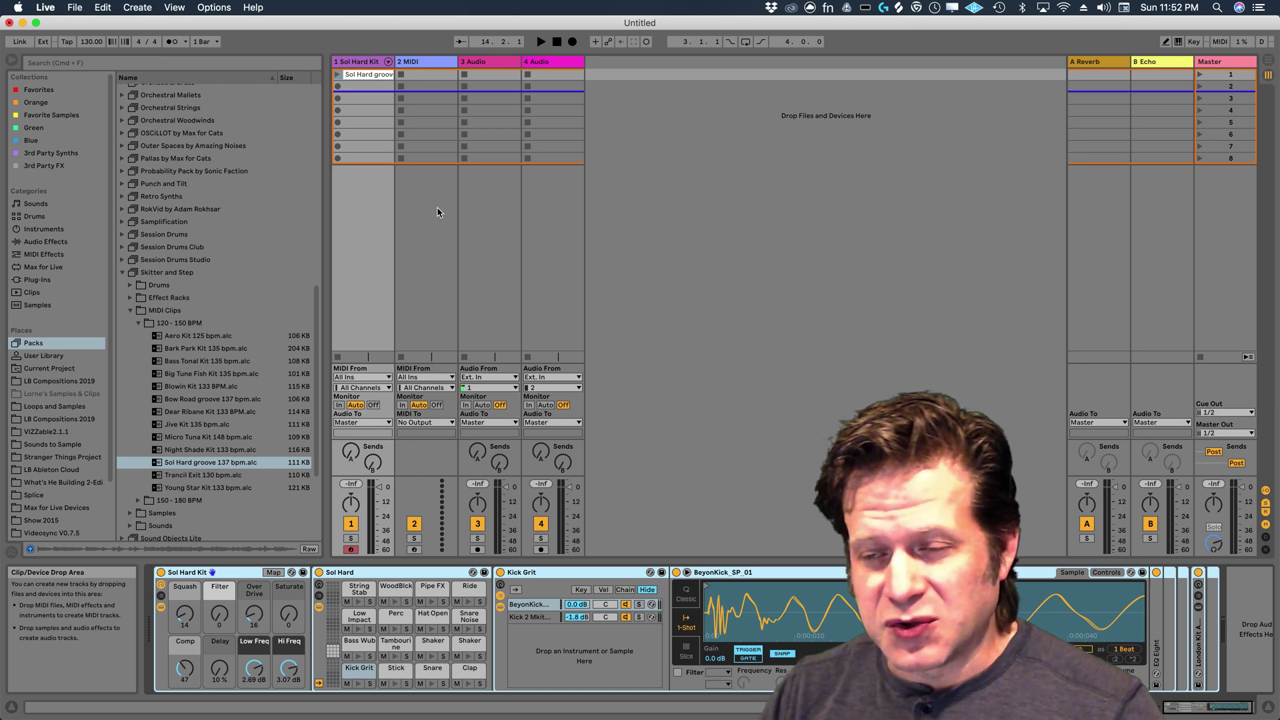
Open the Sol Hard groove clip's notes, set an insert marker at 1.2.2, and launch it.
{"action": "double_click", "coordinate": [364, 75]}
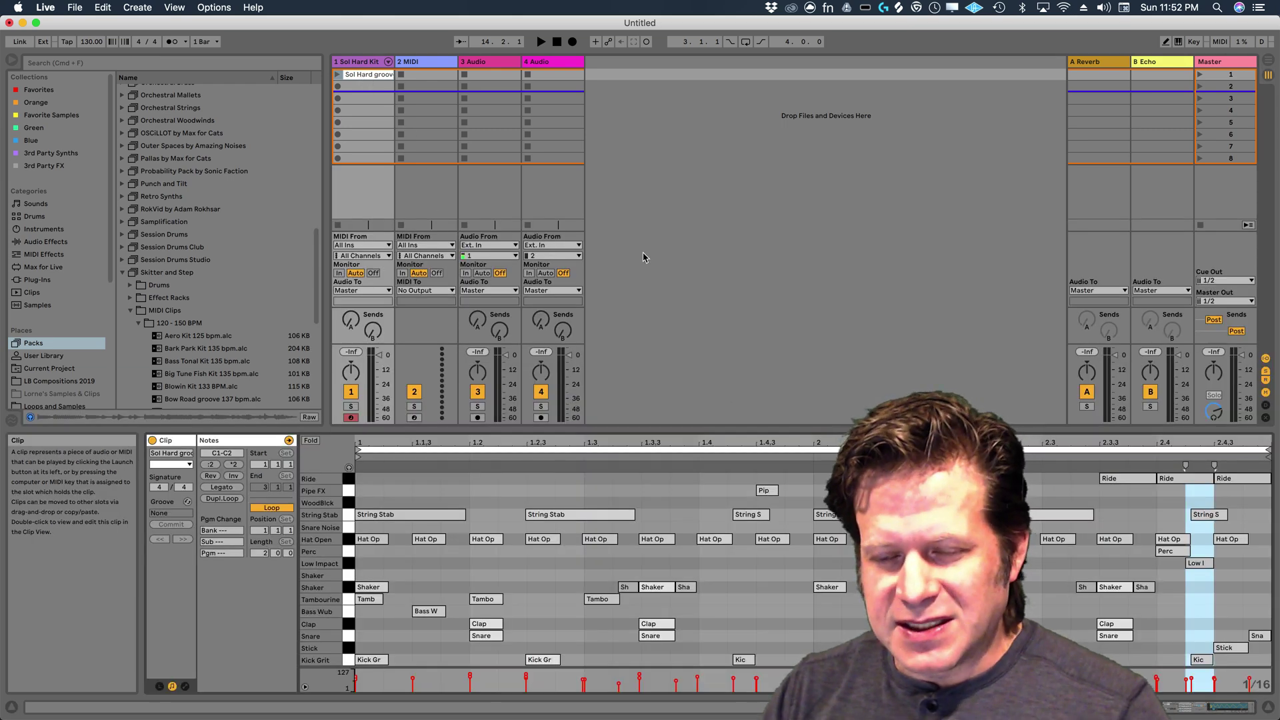
{"action": "left_click", "coordinate": [495, 482]}
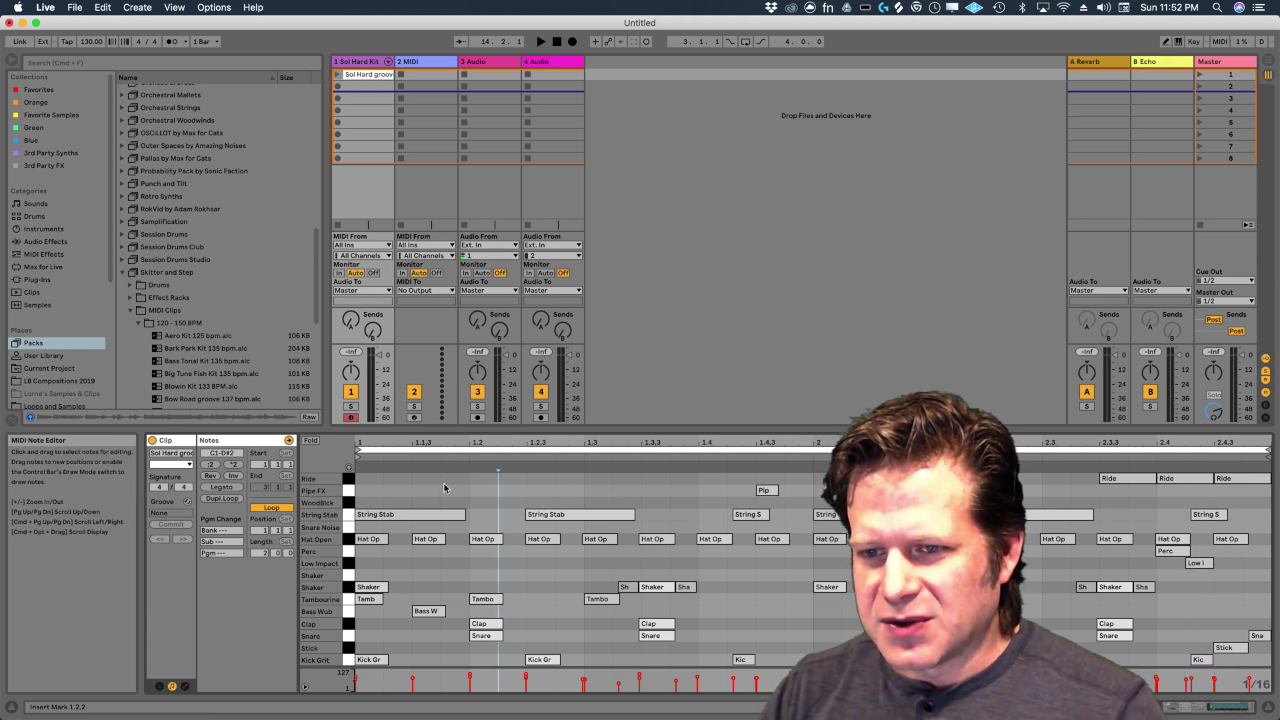
{"action": "left_click", "coordinate": [337, 75]}
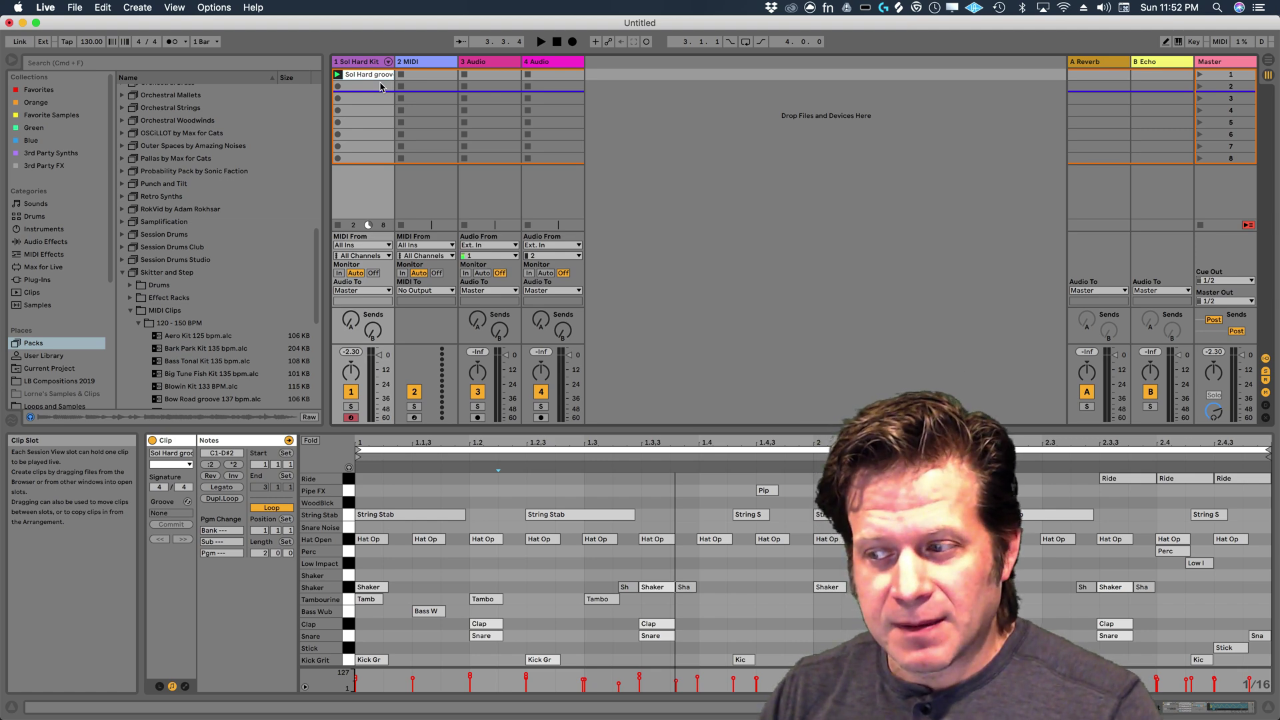
Switch between the clip's MIDI notes and the drum kit's kick sampler device with Shift+Tab.
{"action": "key", "text": "shift+Tab"}
{"action": "key", "text": "shift+Tab"}
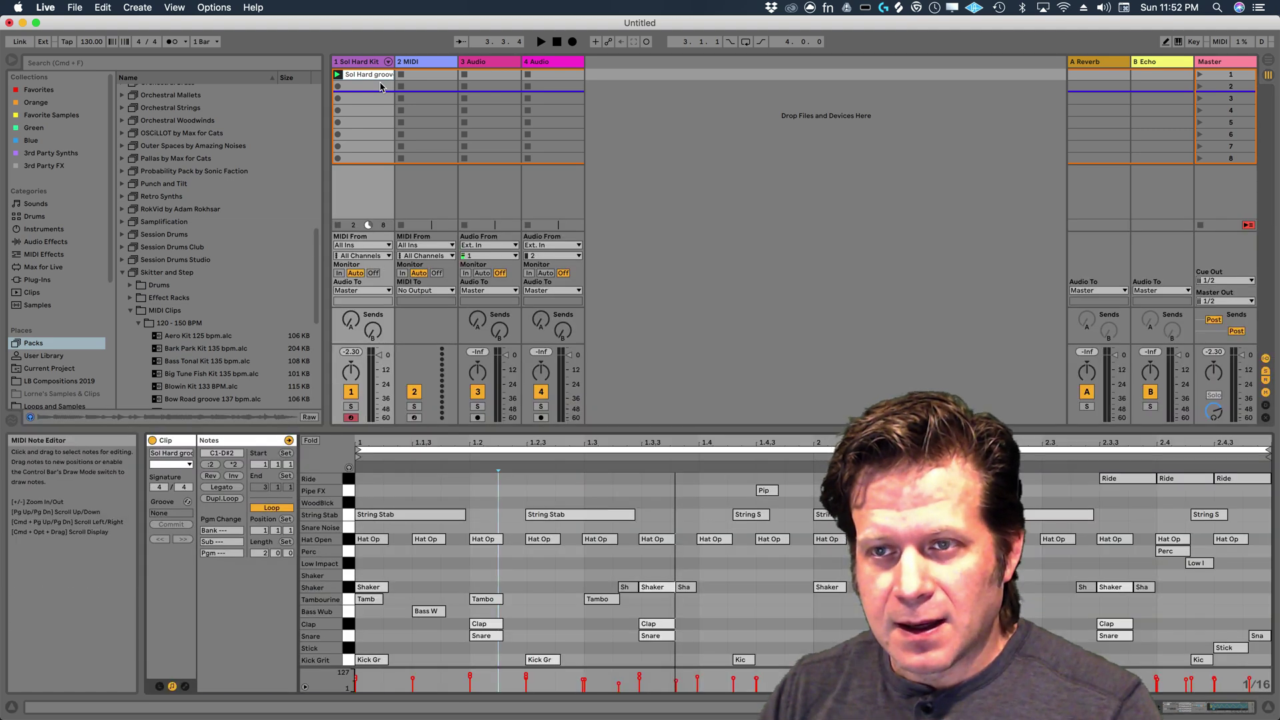
{"action": "key", "text": "shift+Tab"}
{"action": "key", "text": "shift+Tab"}
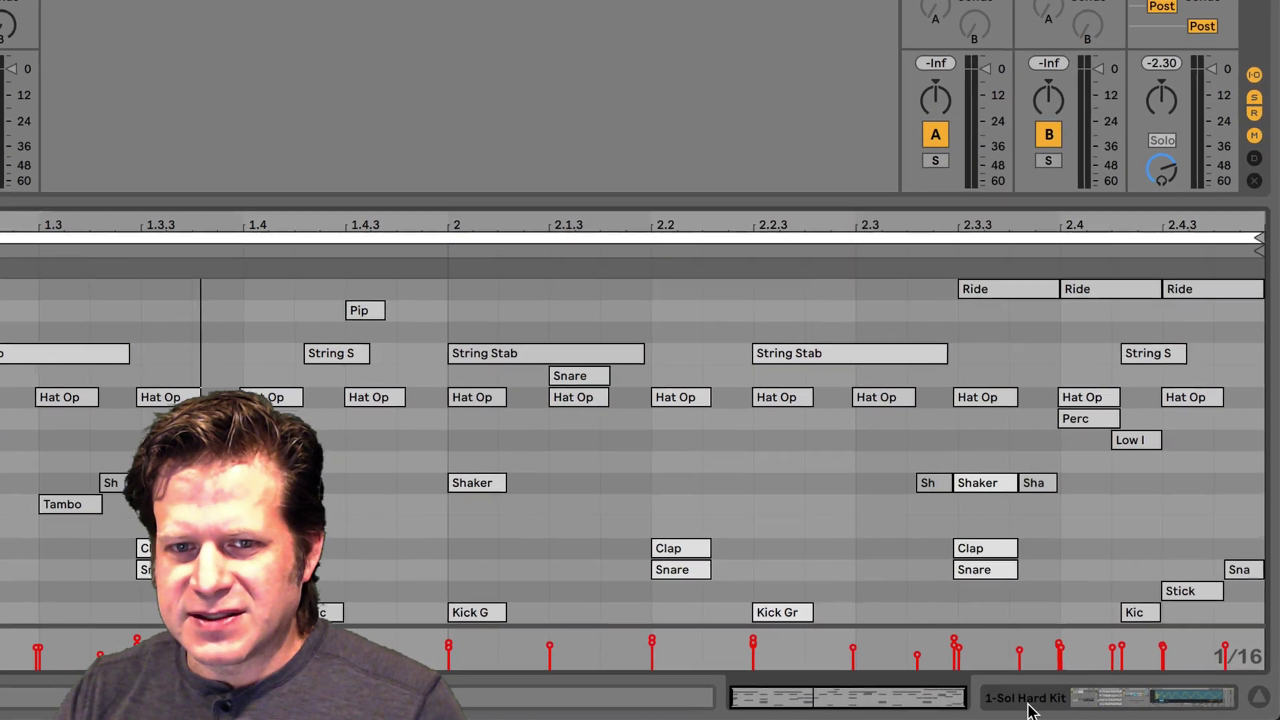
{"action": "left_click", "coordinate": [1027, 708]}
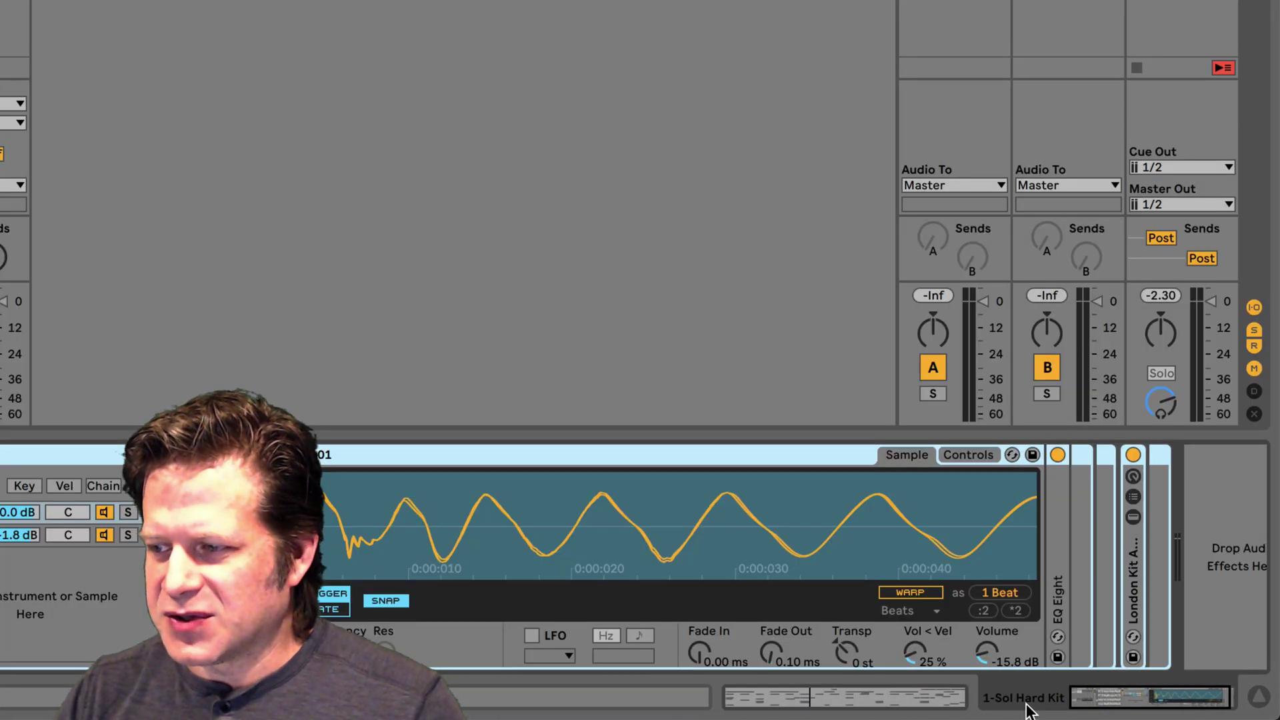
{"action": "key", "text": "shift+Tab"}
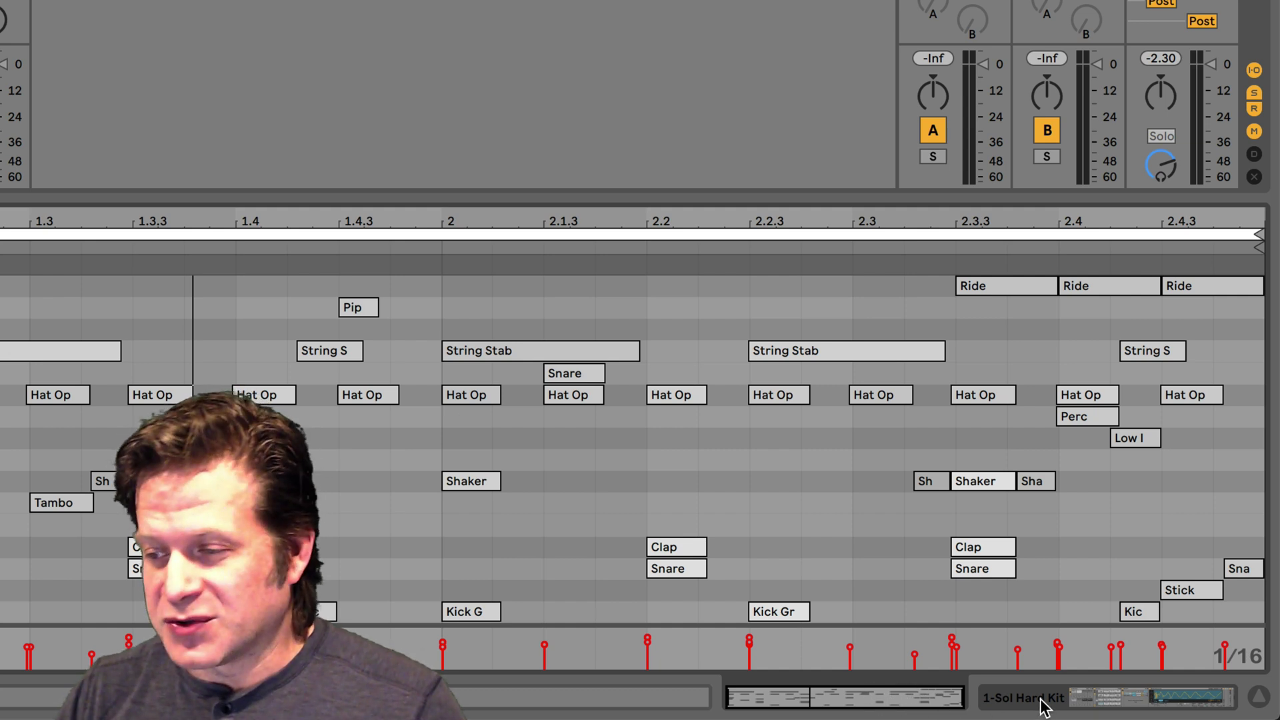
{"action": "key", "text": "shift+Tab"}
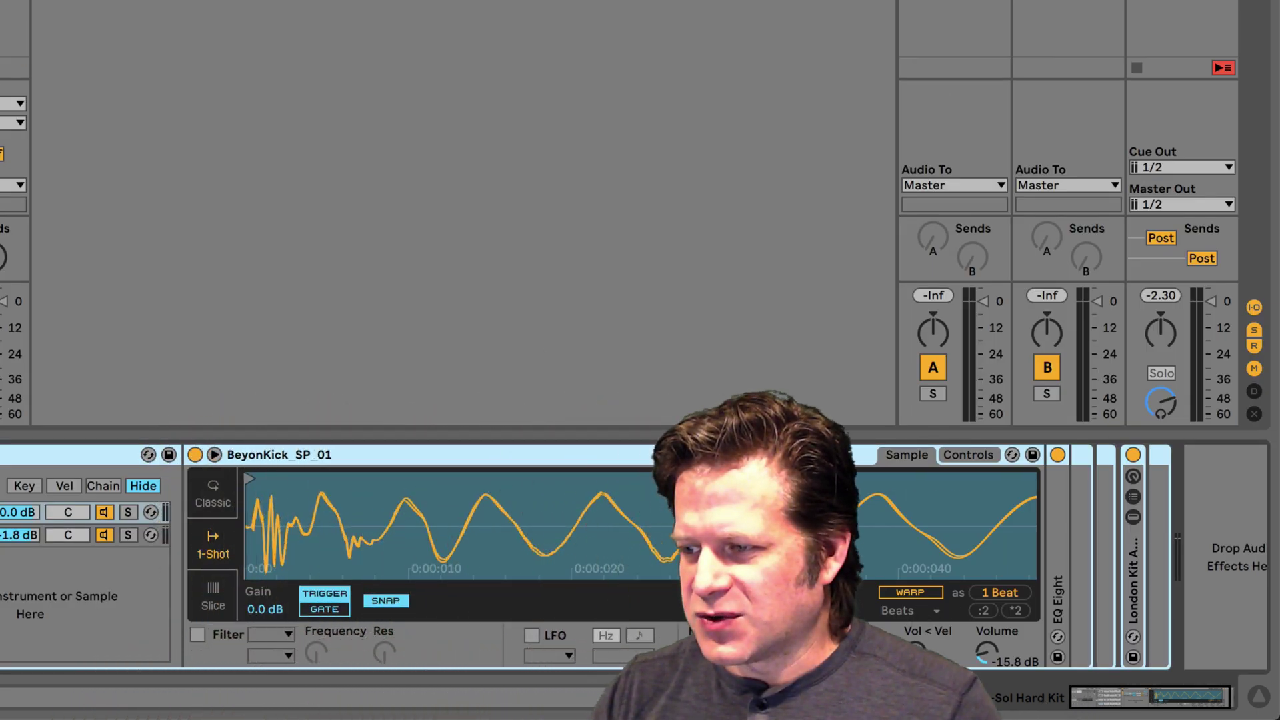
{"action": "key", "text": "shift+Tab"}
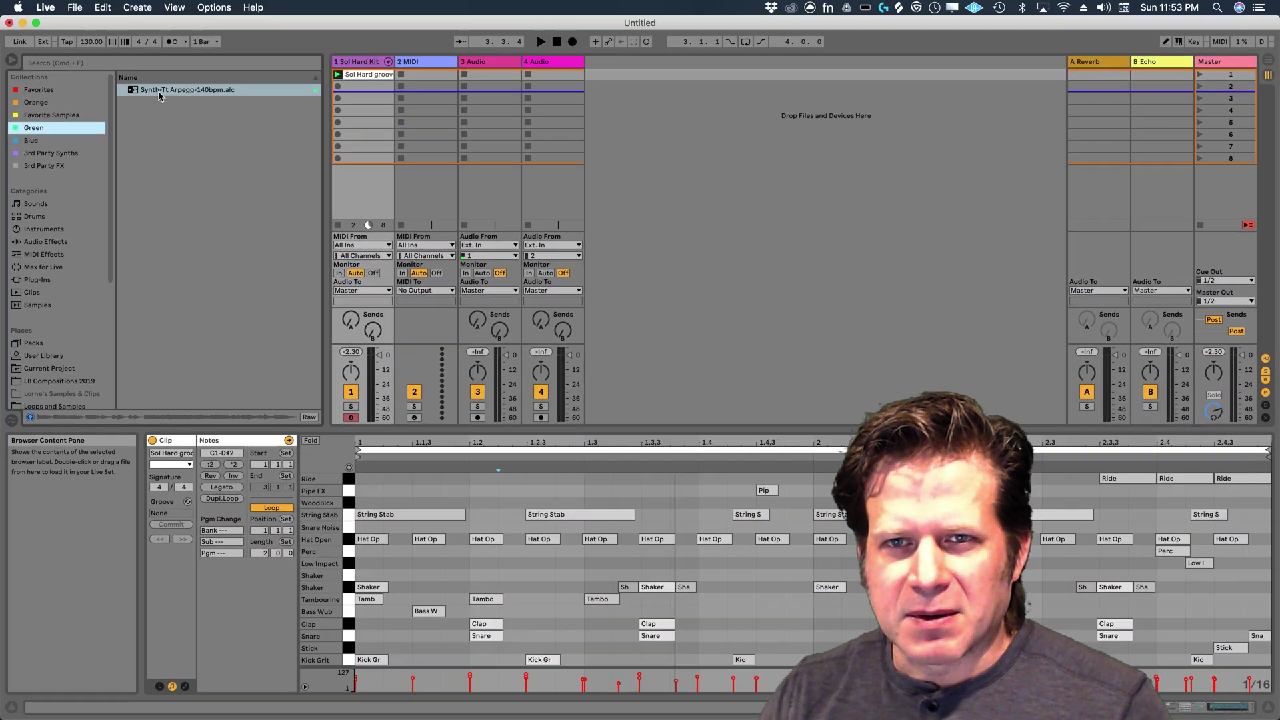
Drop Synth-Tt Arpegg-140bpm.alc into track 3 slot 1, view both clips, then show track 3's devices.
{"action": "left_click", "coordinate": [159, 91]}
{"action": "left_click_drag", "start_coordinate": [413, 93], "coordinate": [507, 94]}
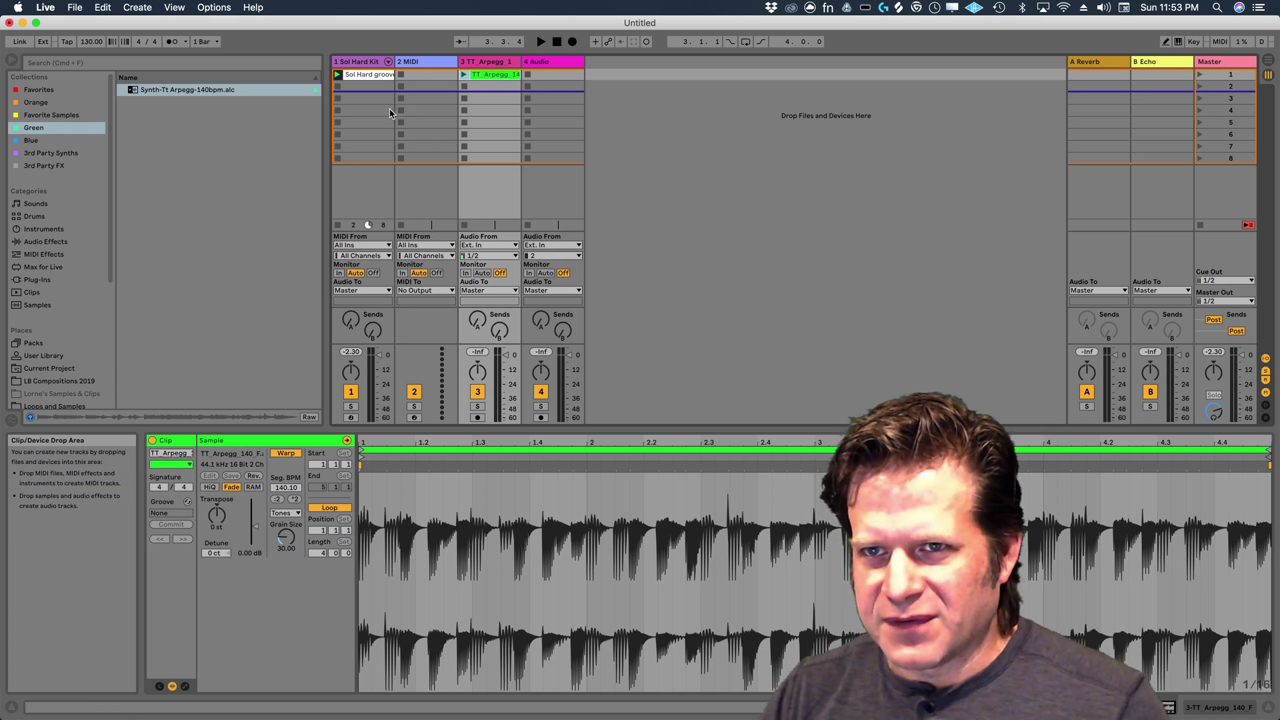
{"action": "left_click", "coordinate": [375, 76]}
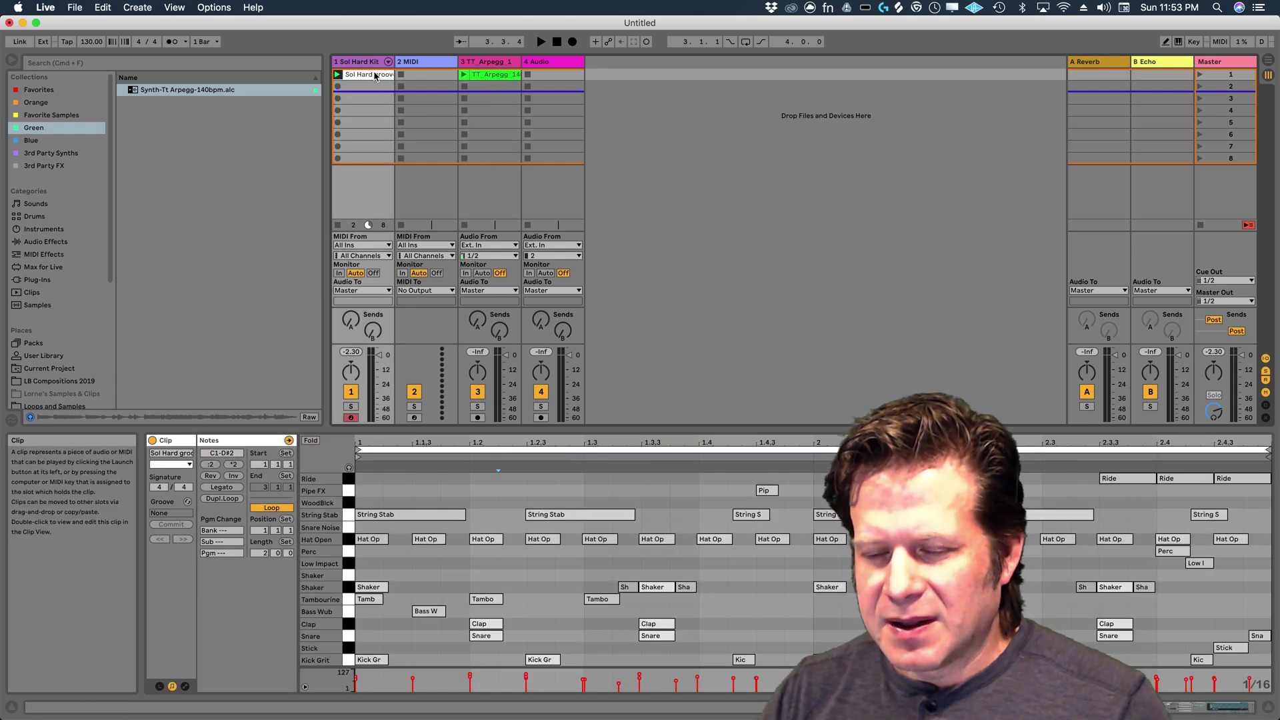
{"action": "left_click", "coordinate": [495, 76]}
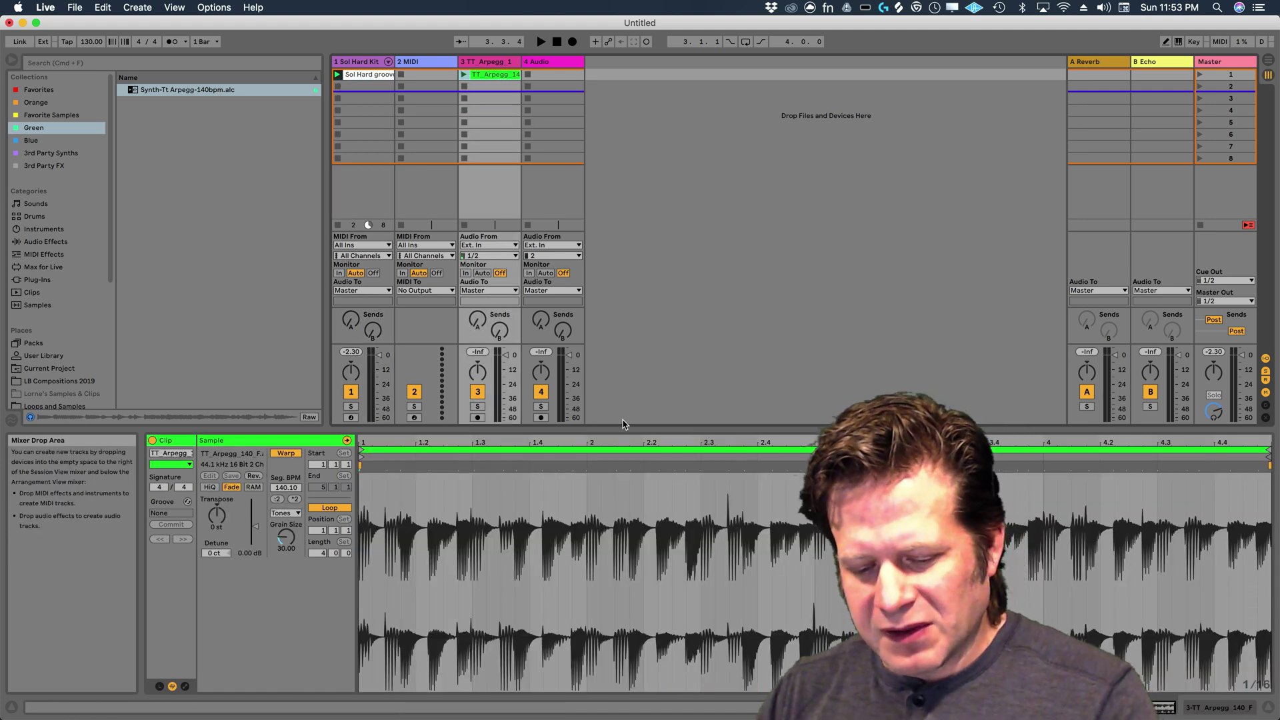
{"action": "key", "text": "shift+Tab"}
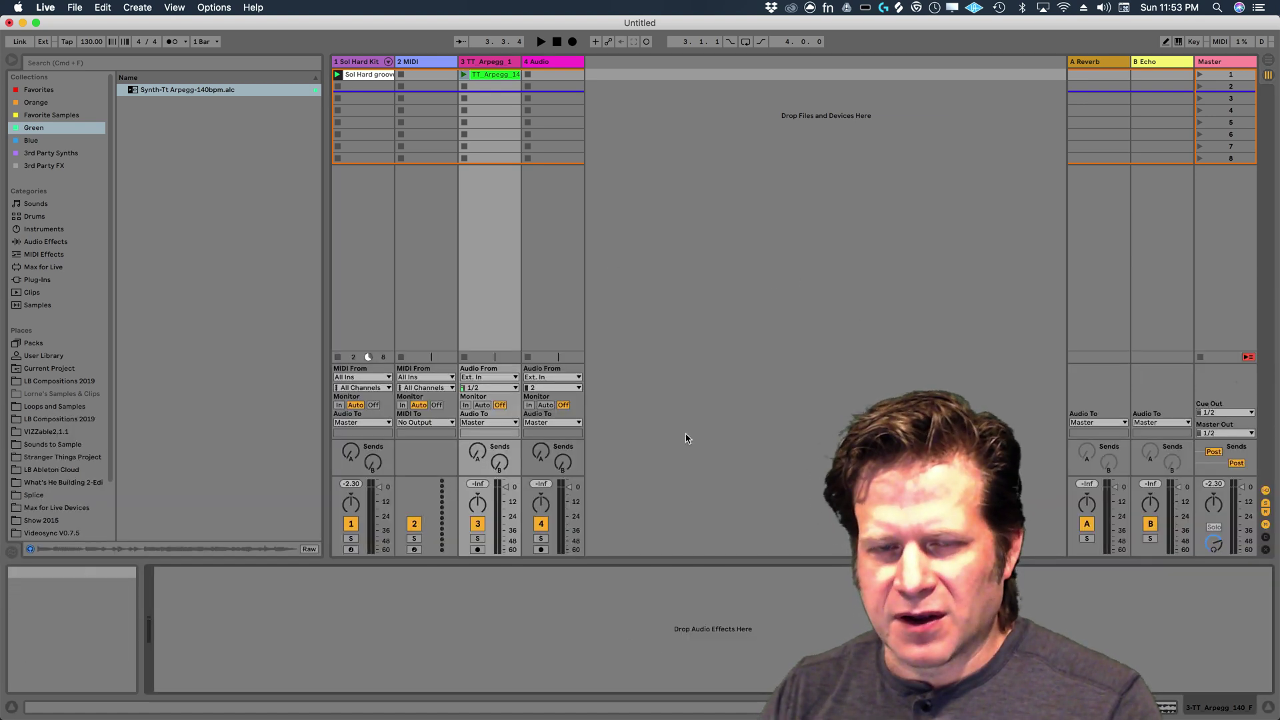
Add EQ Eight from Favorites to the TT_Arpegg_1 track's device chain.
{"action": "left_click", "coordinate": [49, 92]}
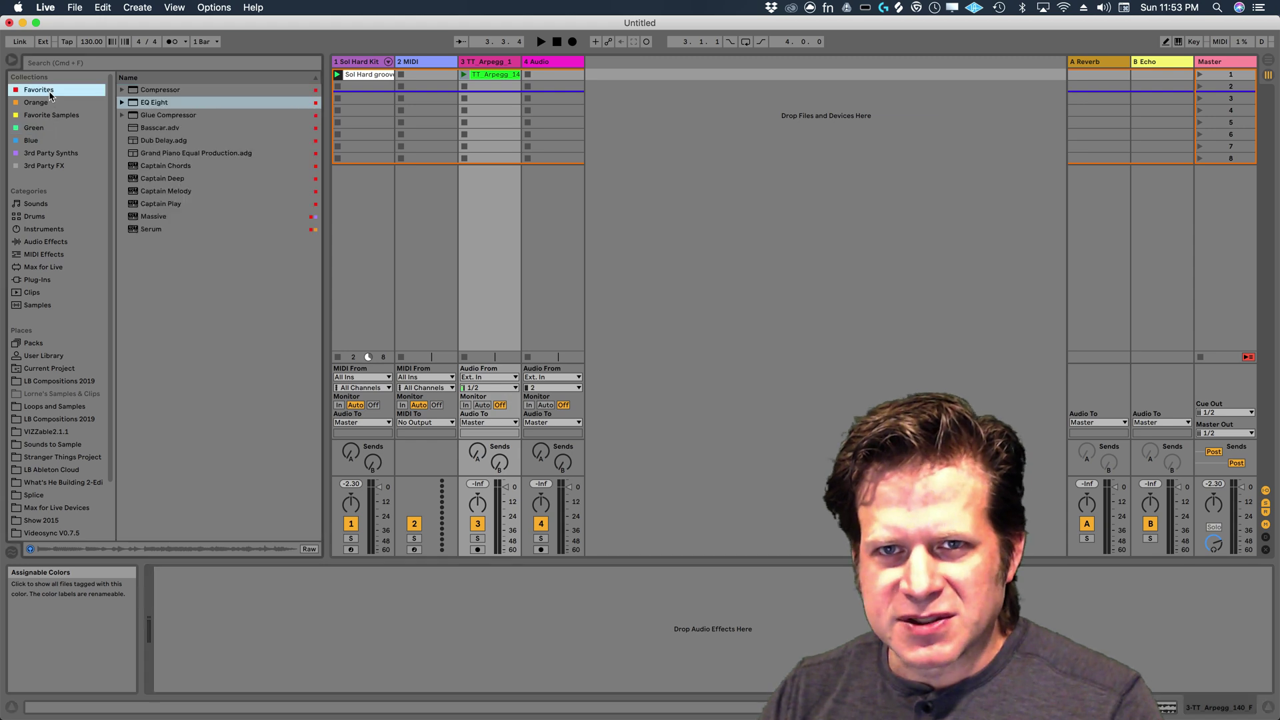
{"action": "mouse_move", "coordinate": [147, 107]}
{"action": "left_mouse_down"}
{"action": "mouse_move", "coordinate": [372, 306]}
{"action": "mouse_move", "coordinate": [428, 626]}
{"action": "left_mouse_up"}
{"action": "left_click_drag", "start_coordinate": [459, 580], "coordinate": [459, 582]}
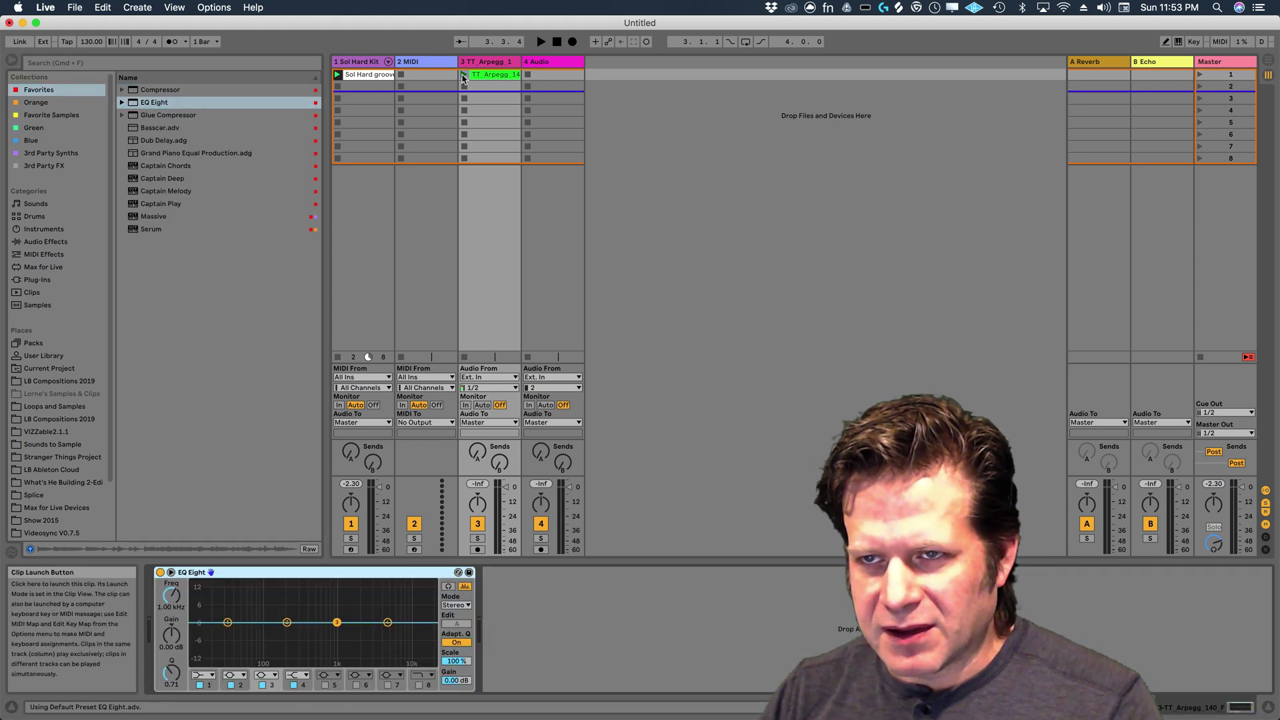
Play the arpeggio, boost EQ band 3 to 2.06 kHz at +3.10 dB, then compare clip and device views.
{"action": "left_click", "coordinate": [463, 76]}
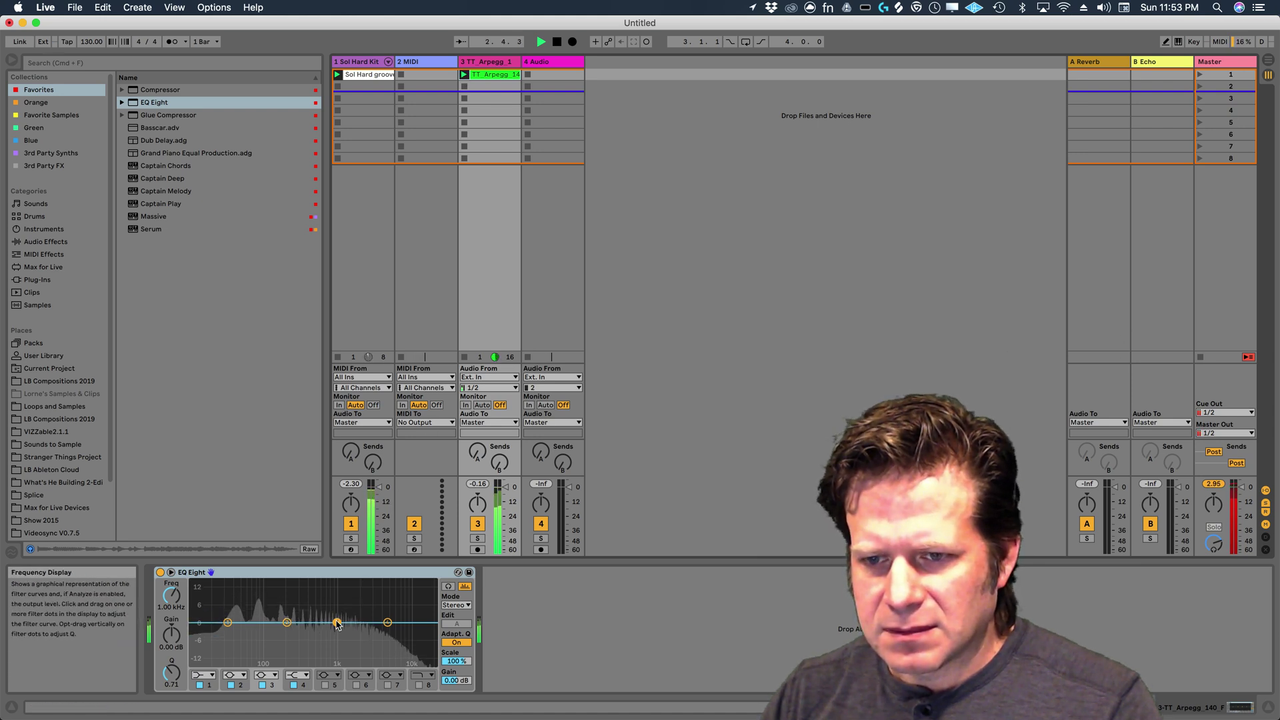
{"action": "mouse_move", "coordinate": [337, 622]}
{"action": "left_mouse_down"}
{"action": "mouse_move", "coordinate": [367, 603]}
{"action": "mouse_move", "coordinate": [360, 617]}
{"action": "left_mouse_up"}
{"action": "key", "text": "space"}
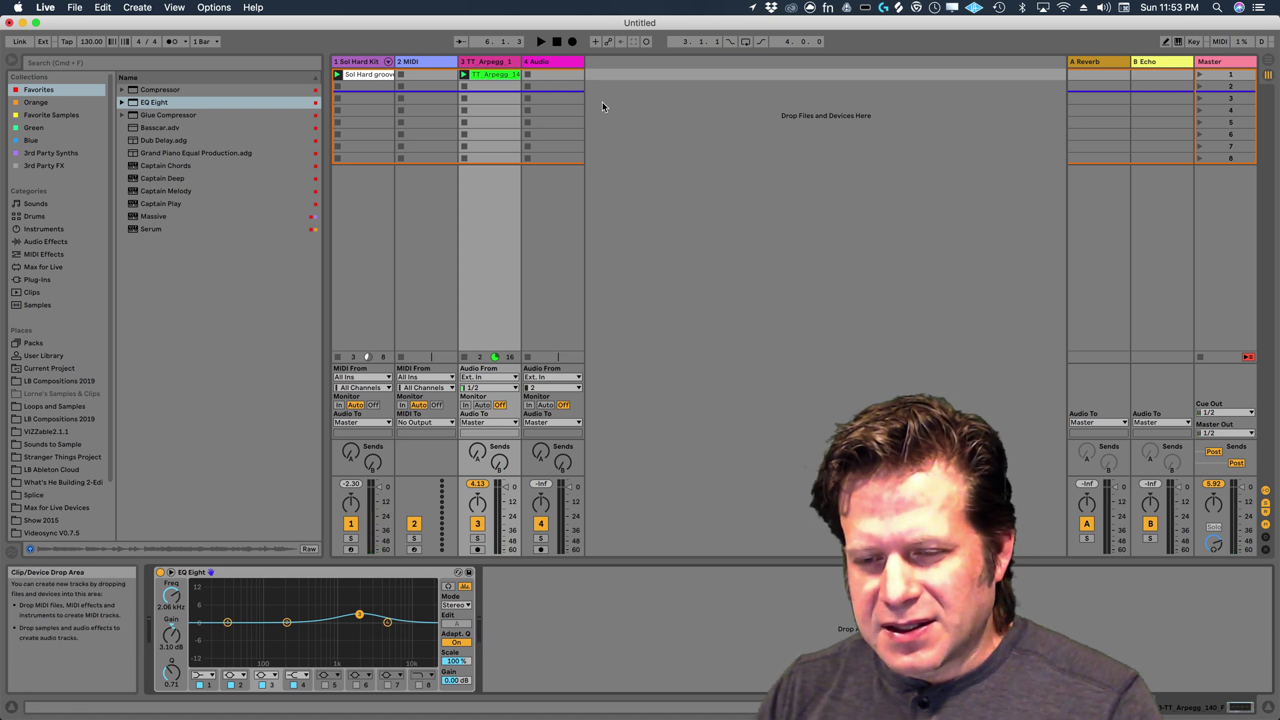
{"action": "key", "text": "shift+Tab"}
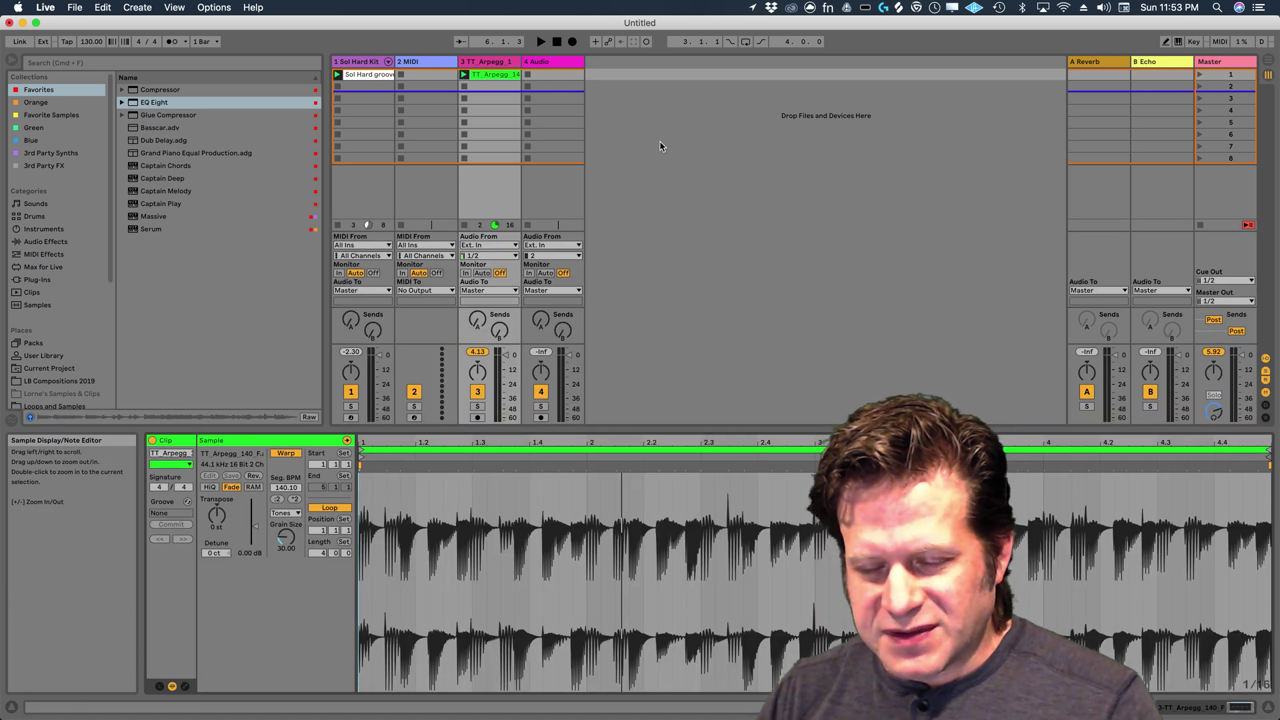
{"action": "key", "text": "shift+Tab"}
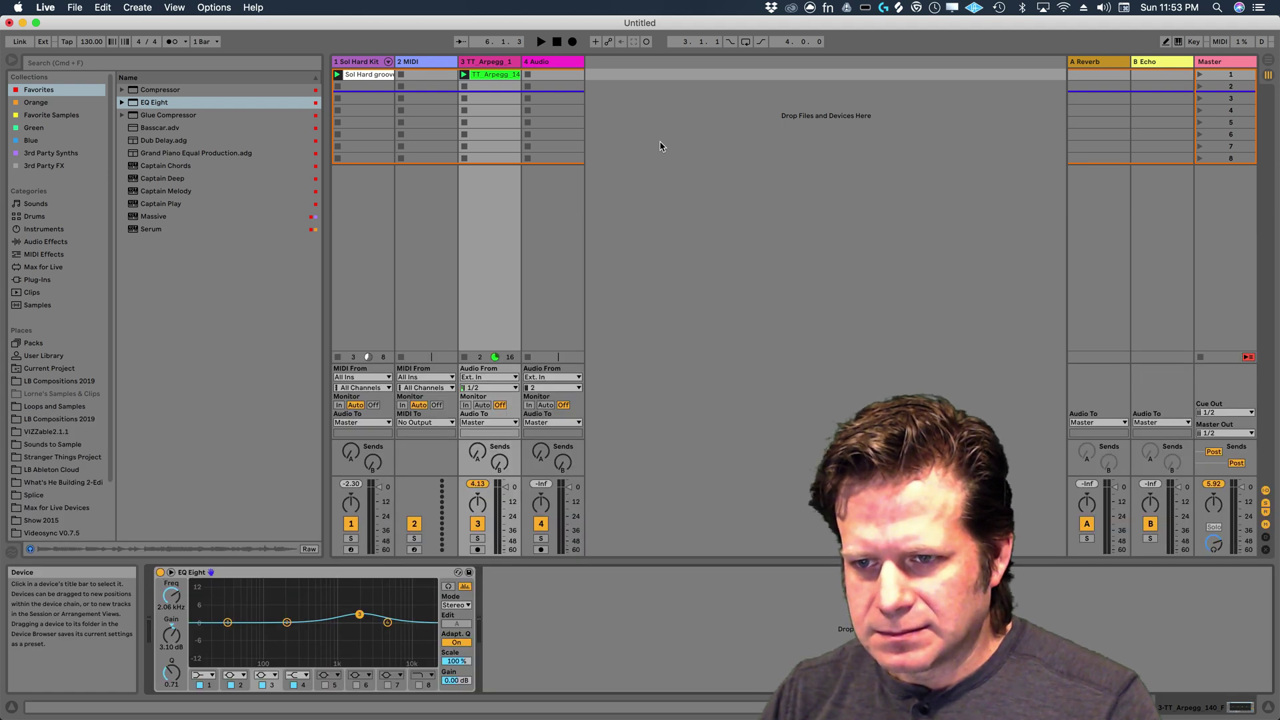
{"action": "key", "text": "shift+Tab"}
{"action": "key", "text": "shift+Tab"}
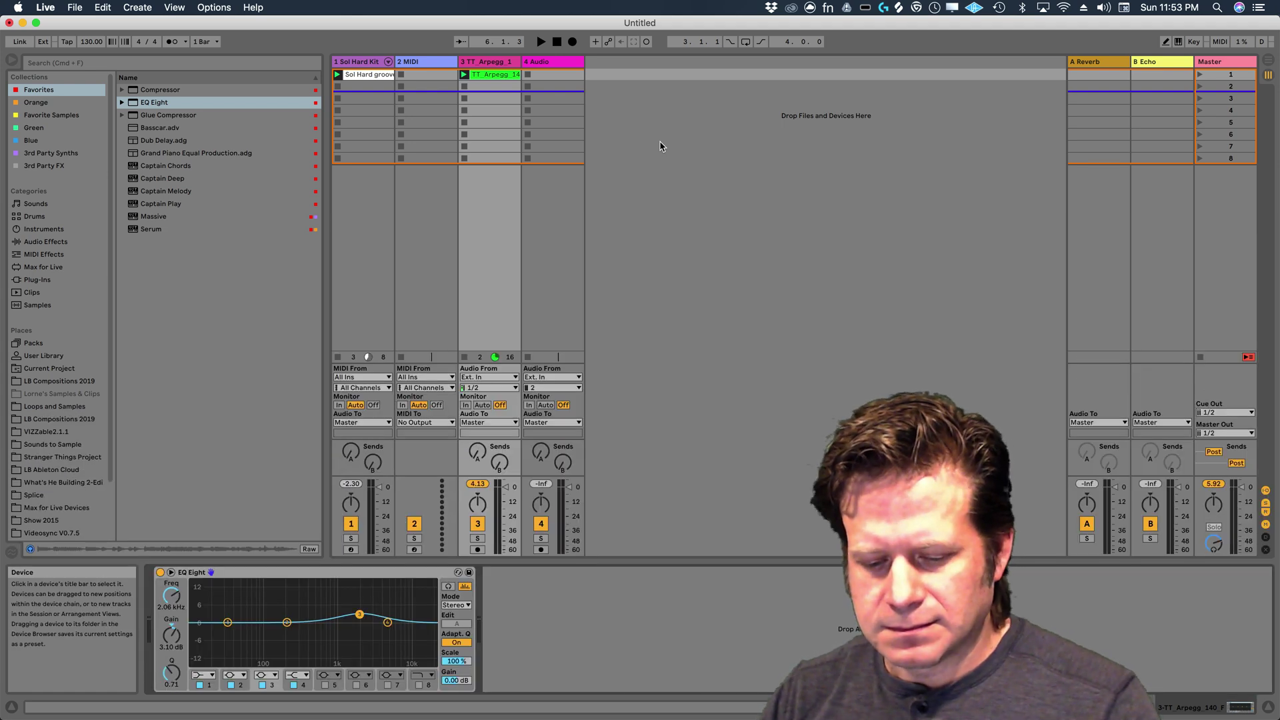